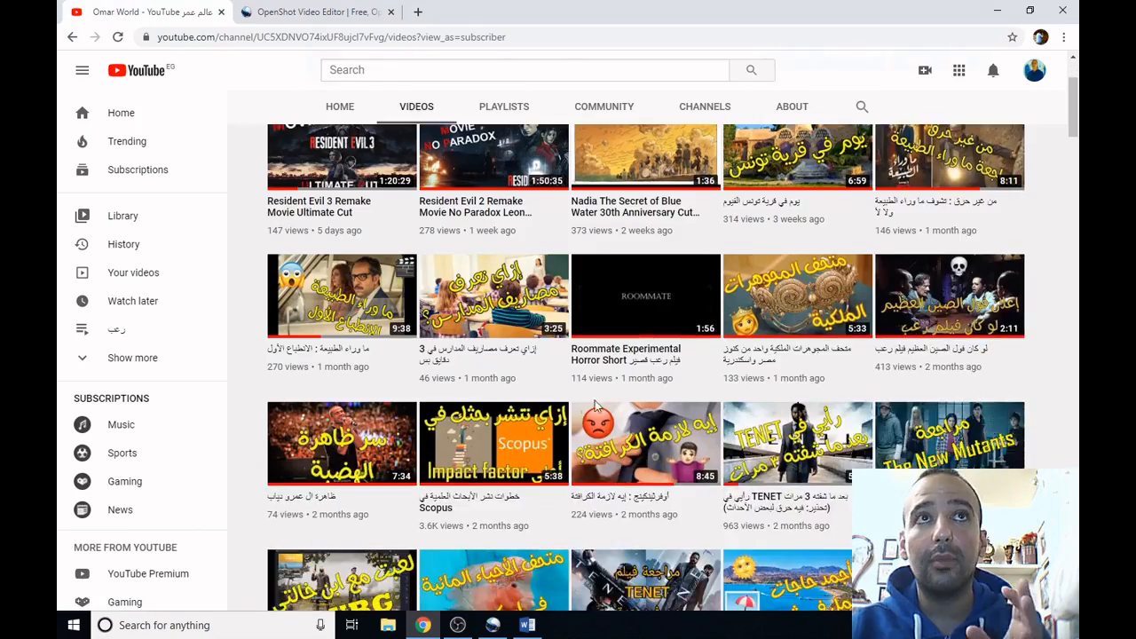
scroll(583, 408, "up", 2)
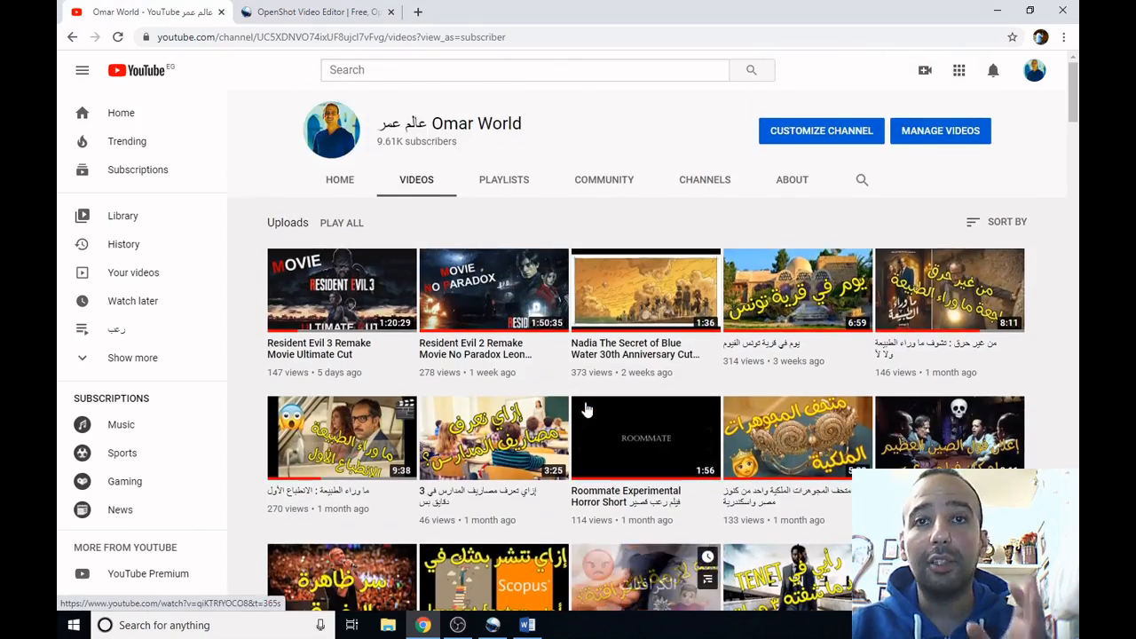
scroll(593, 407, "down", 5)
scroll(589, 405, "down", 2)
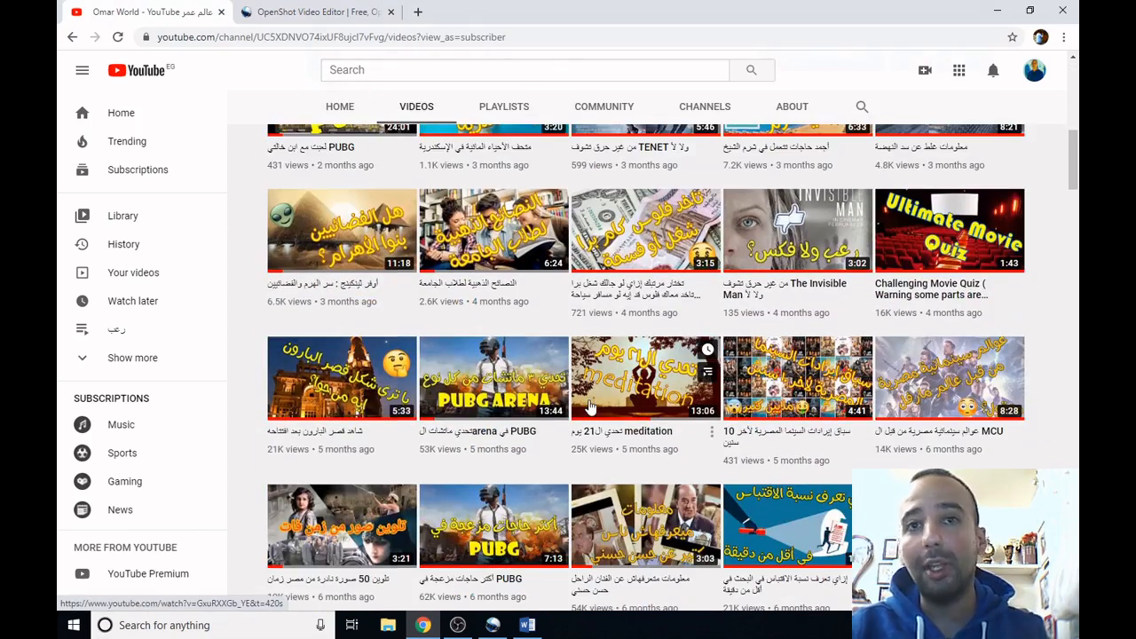
scroll(586, 406, "up", 8)
scroll(577, 408, "down", 3)
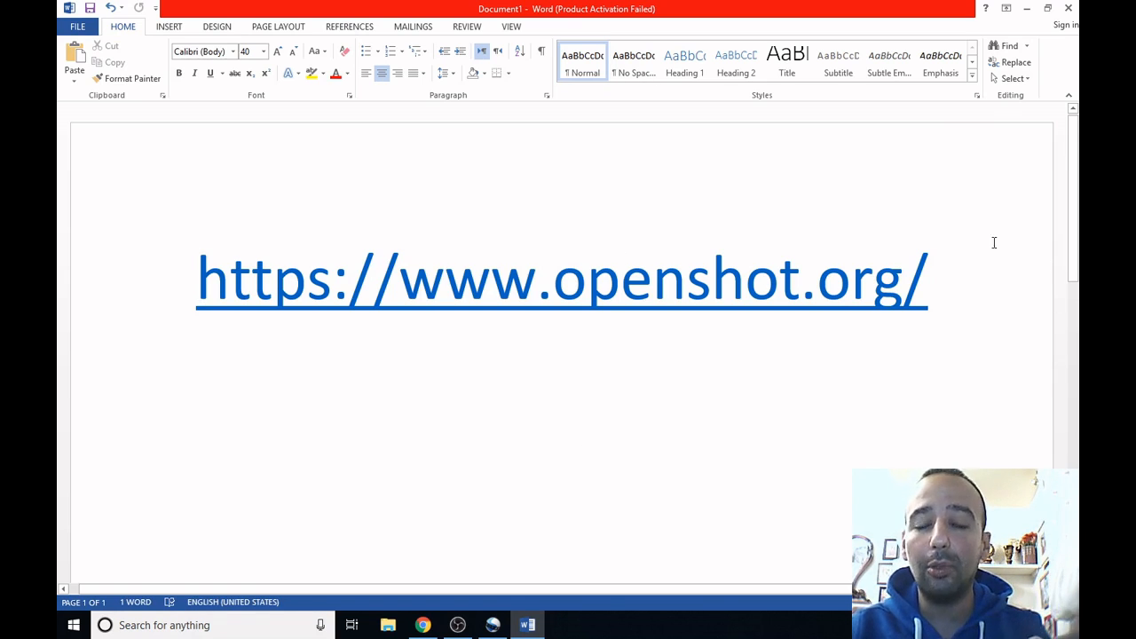
mouse_move(494, 632)
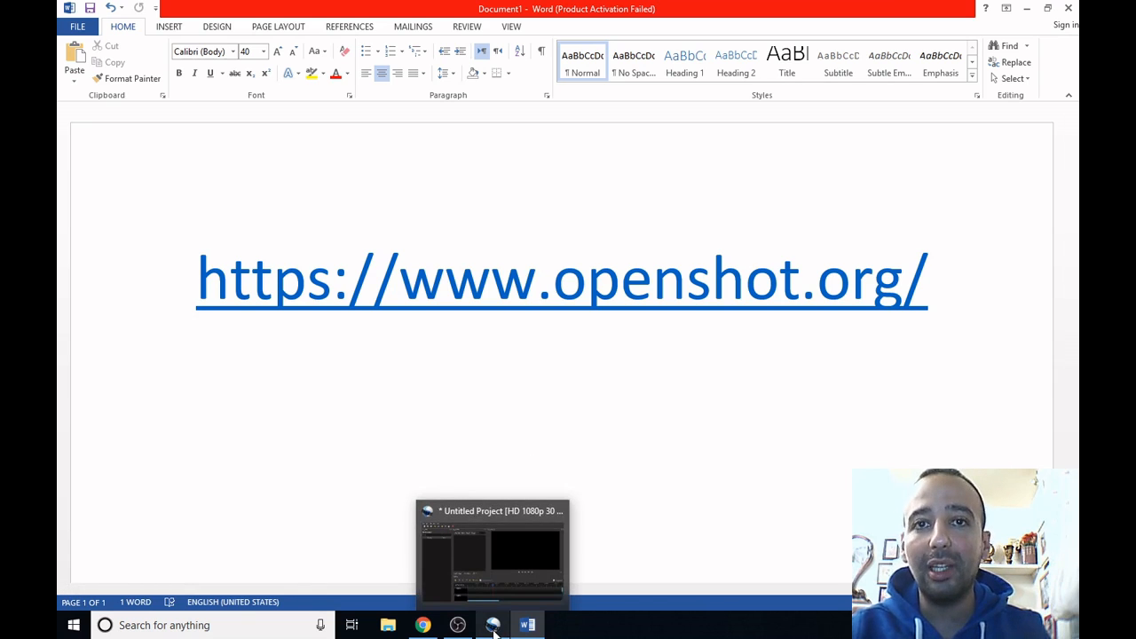
left_click(423, 625)
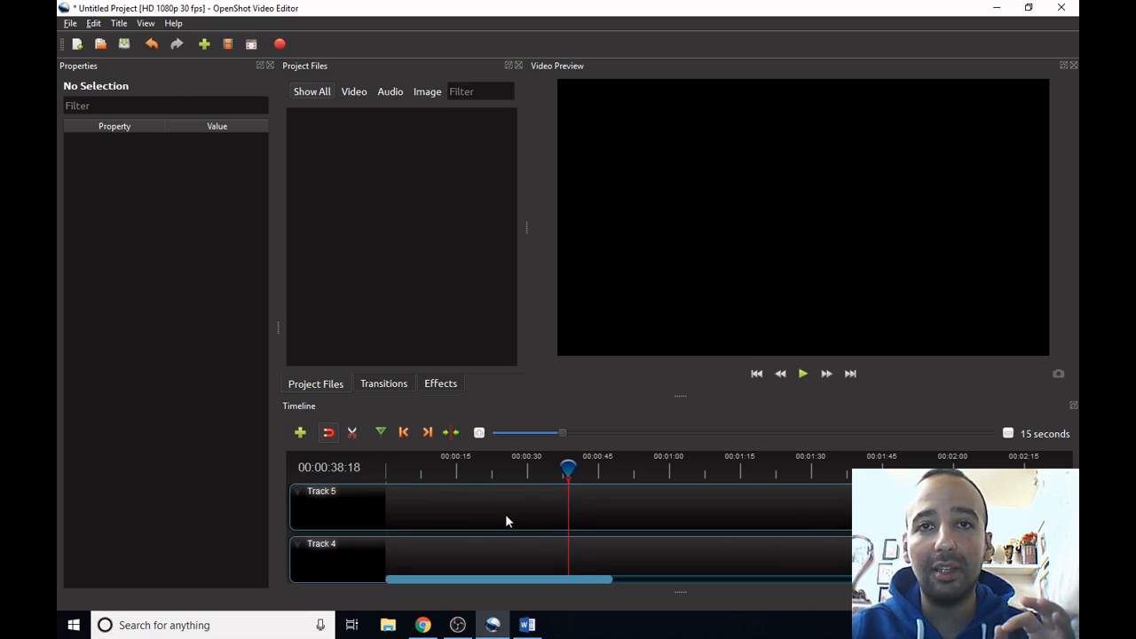
mouse_move(569, 464)
left_mouse_down()
mouse_move(500, 464)
mouse_move(553, 465)
left_mouse_up()
scroll(610, 528, "down", 5)
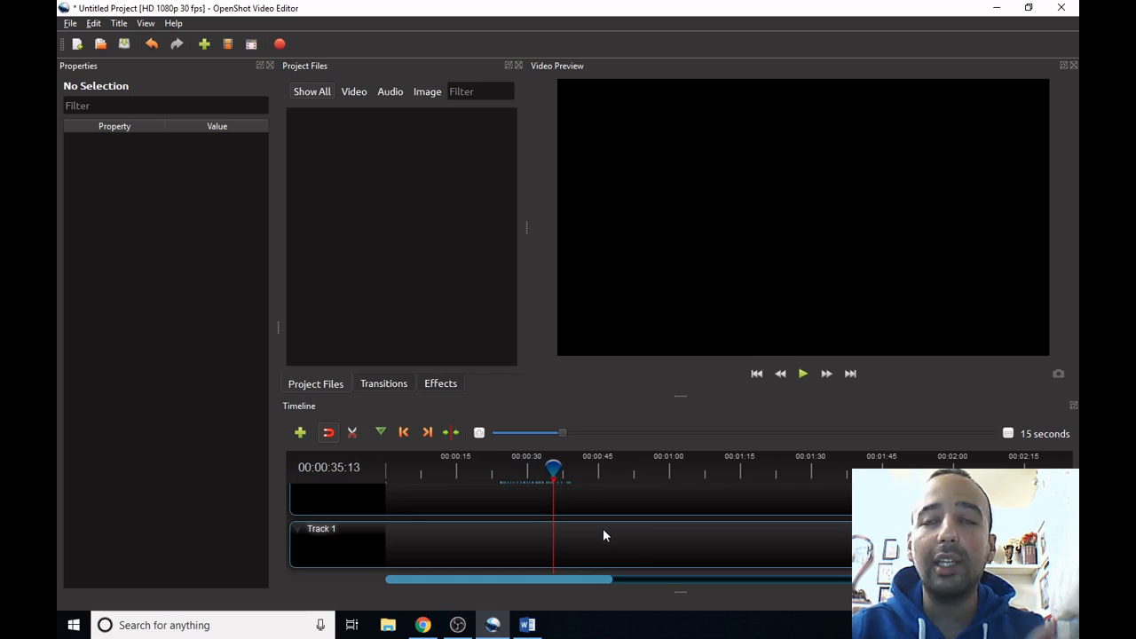
scroll(603, 533, "up", 5)
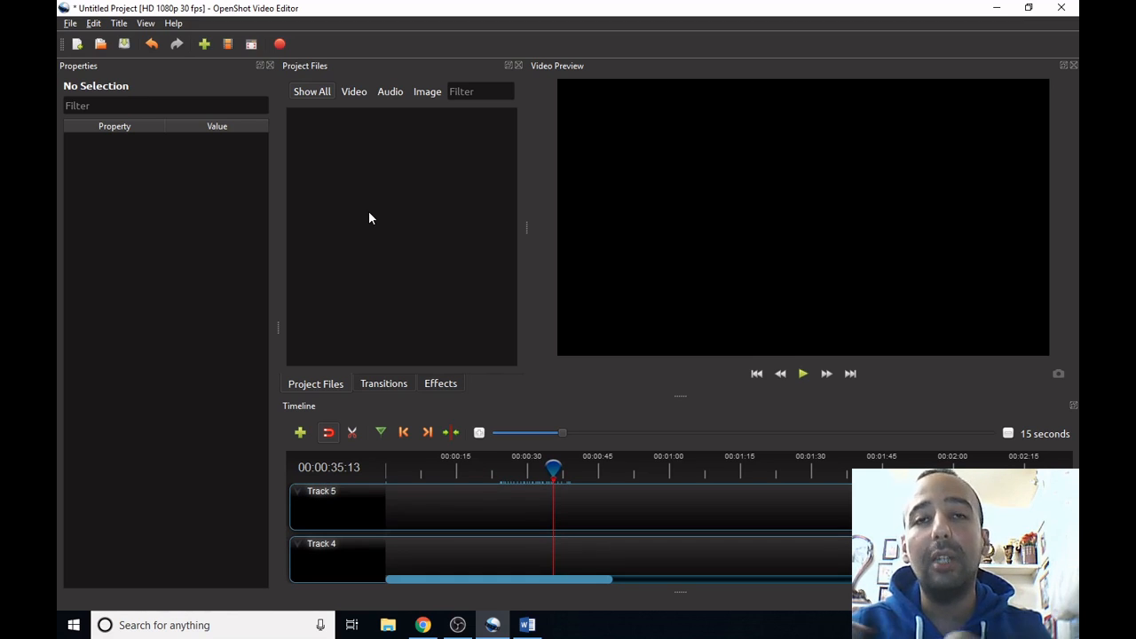
Step: Import the video file أجمد حاجات تتعمل في شرم الشيخ.mkv into the project files
right_click(376, 173)
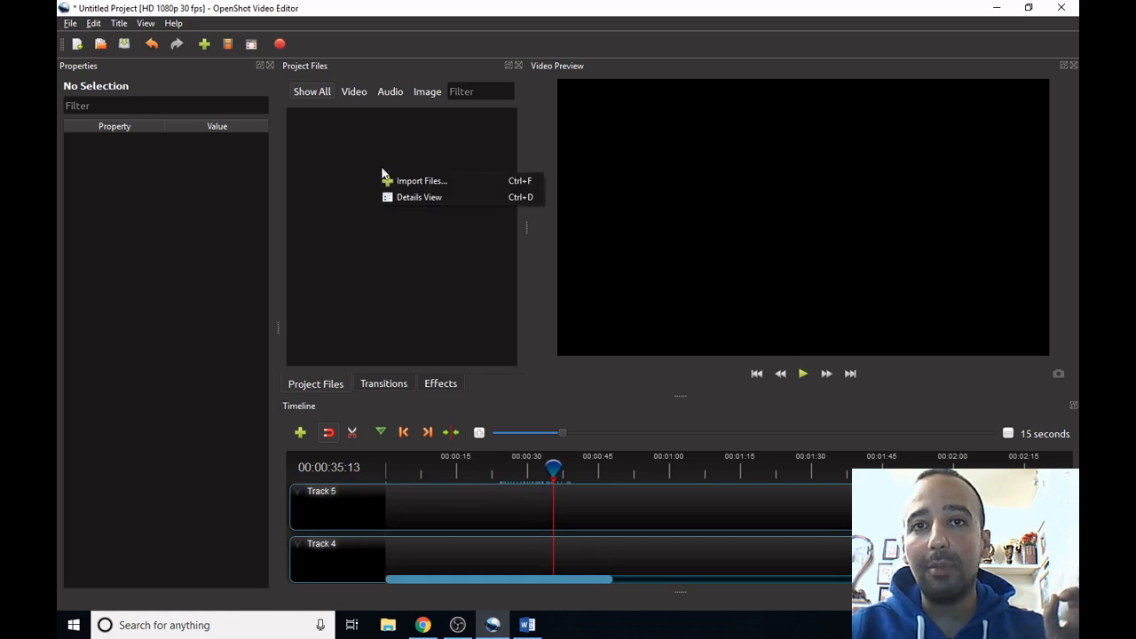
left_click(210, 204)
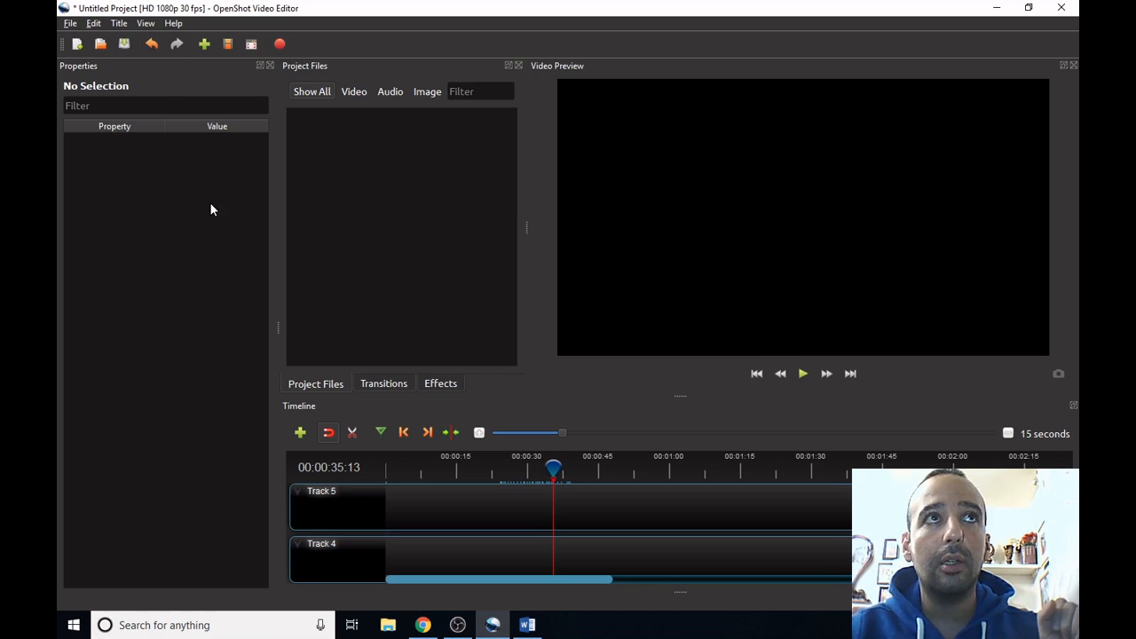
left_click(207, 48)
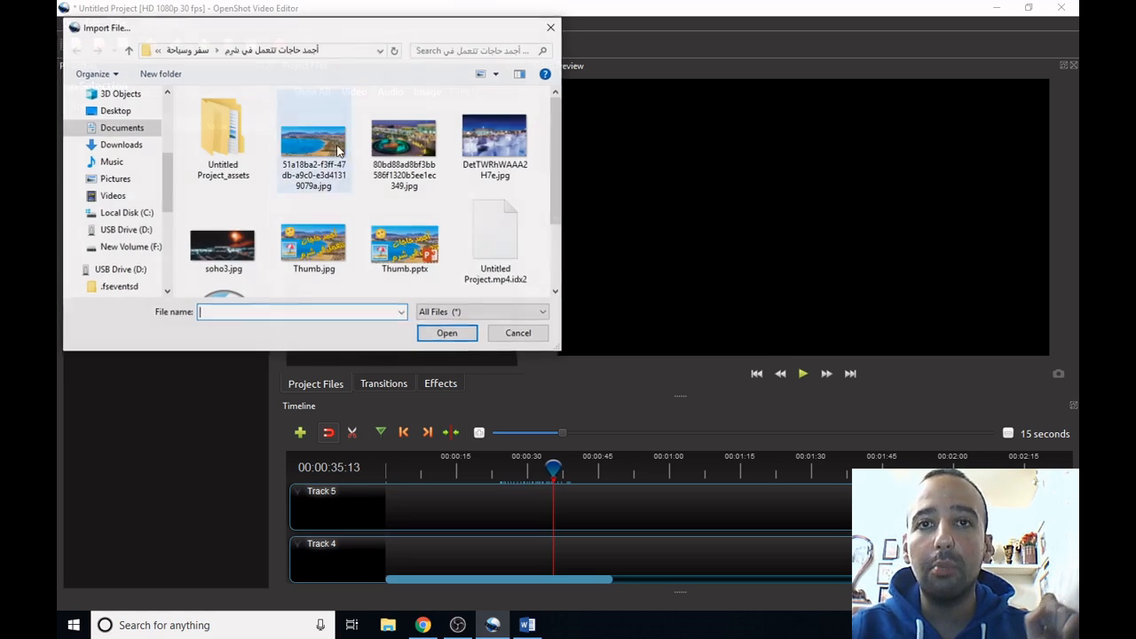
scroll(341, 184, "down", 2)
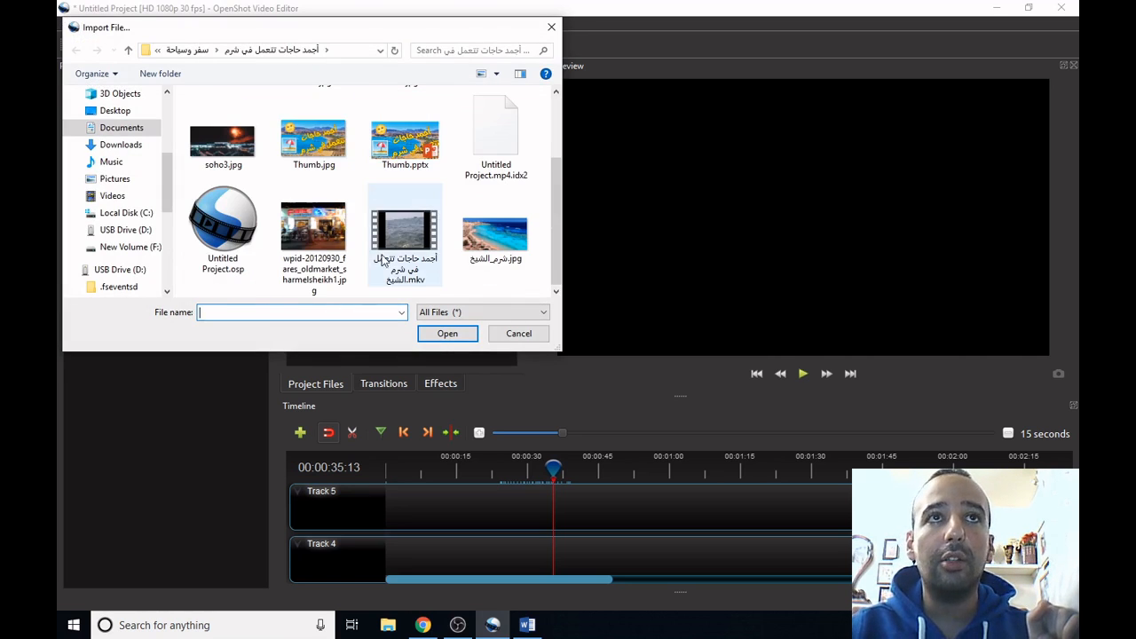
left_click(404, 232)
left_click(453, 335)
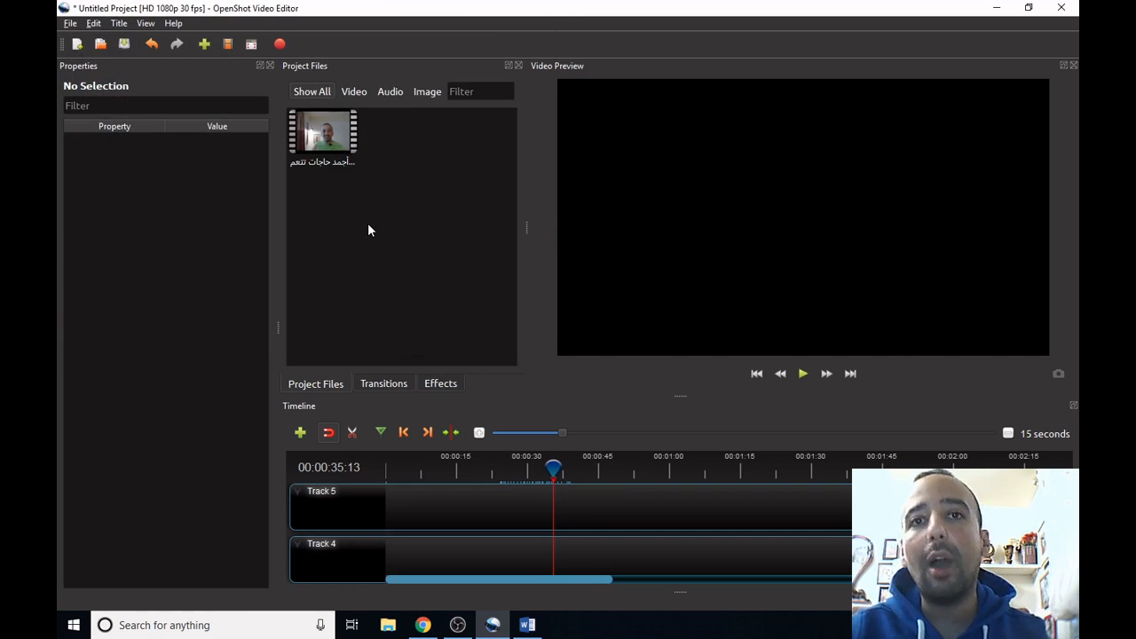
Step: Place the imported video on Track 5 at about 21 seconds
left_click(331, 138)
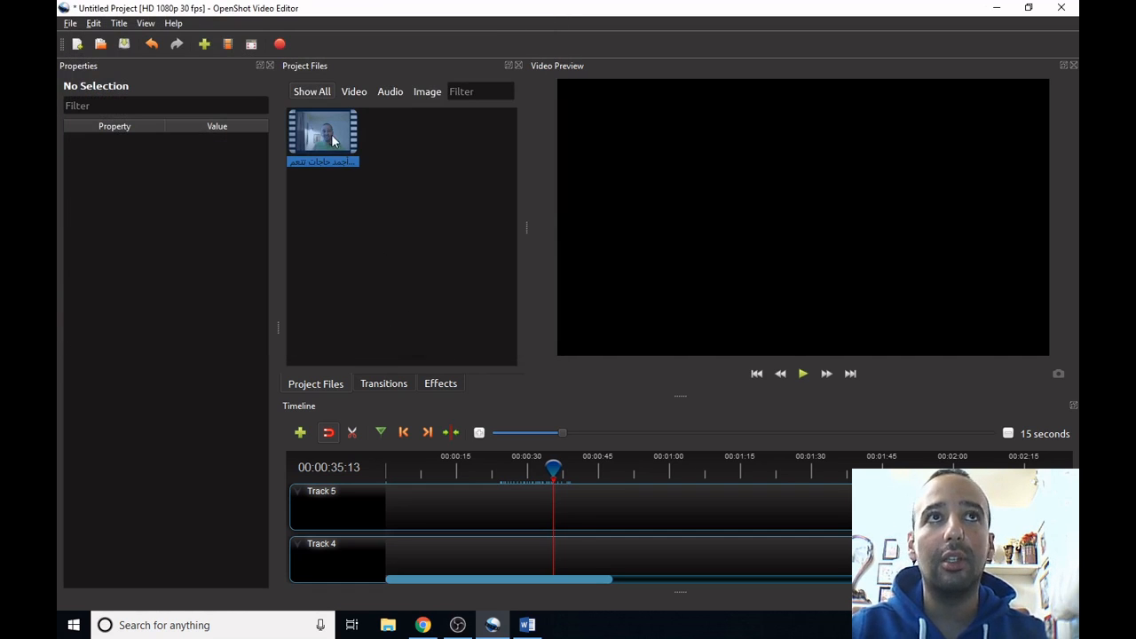
left_click(363, 218)
left_click_drag(325, 133, 486, 508)
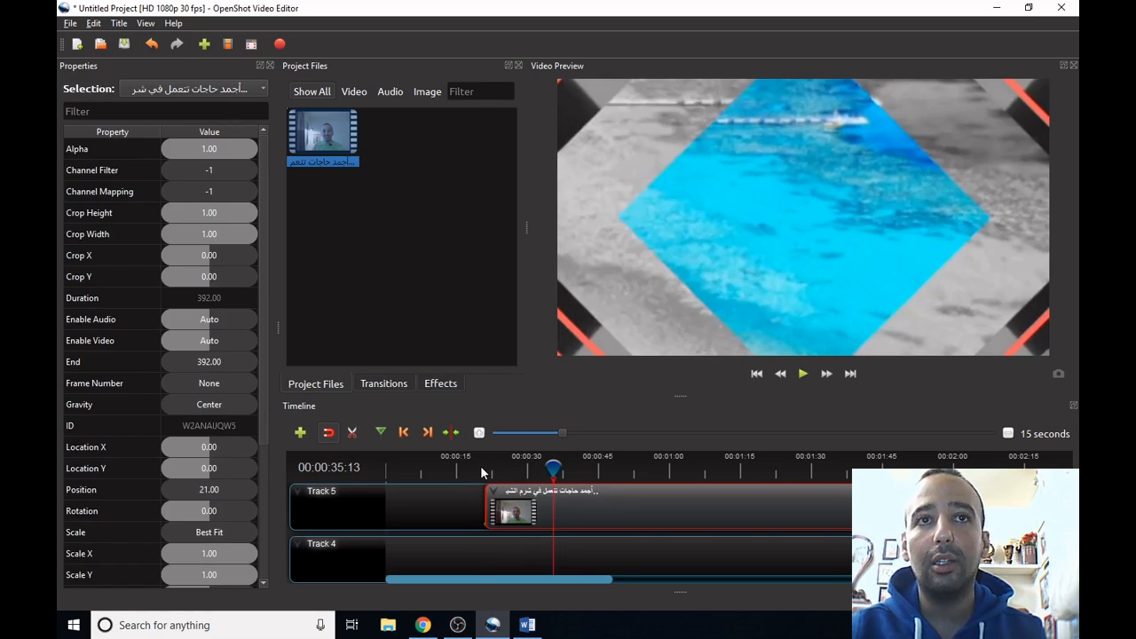
Step: Play the video clip from about 22 seconds and move the playhead to about 1 minute 22 seconds
left_click(481, 473)
left_click_drag(481, 467, 490, 468)
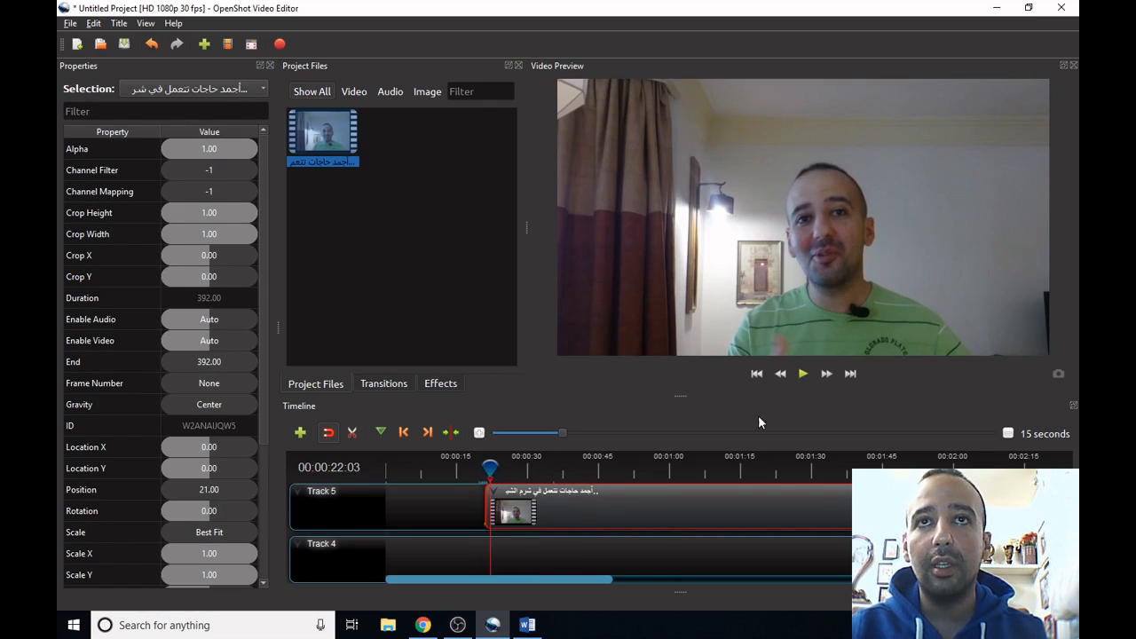
left_click(802, 374)
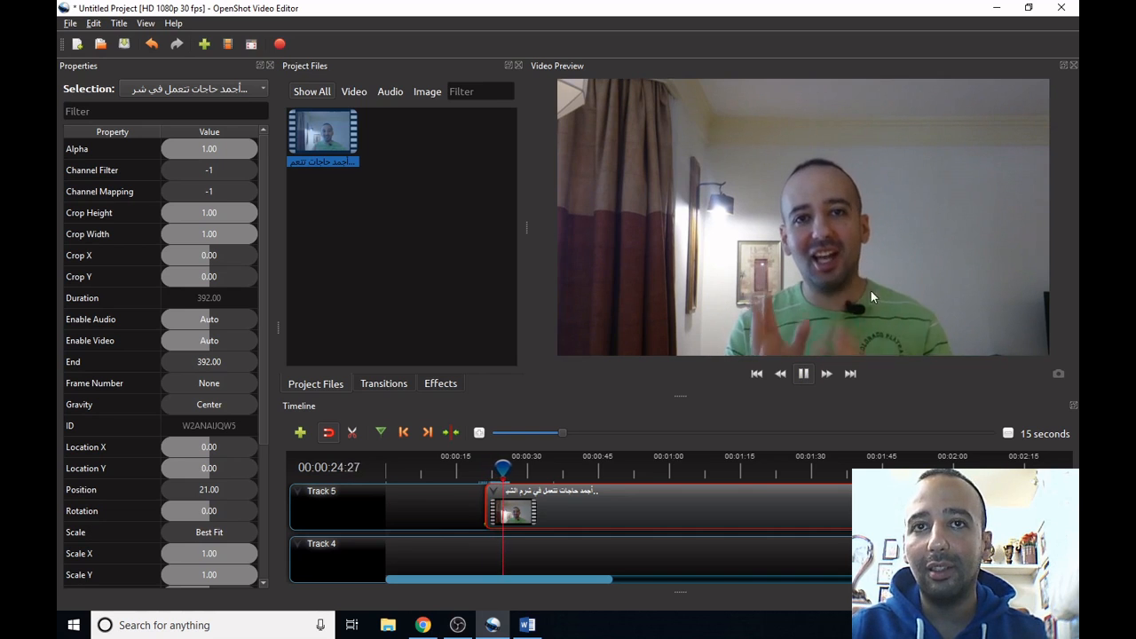
left_click_drag(604, 463, 774, 466)
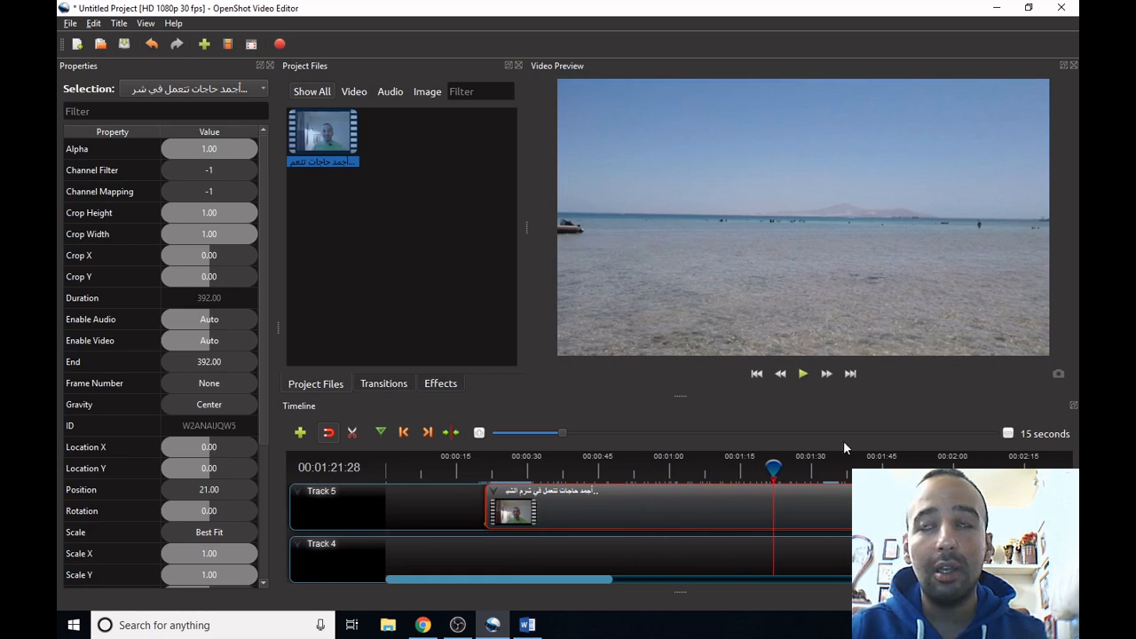
Step: Try the timeline zoom out to 60 seconds and in to 3 seconds, and move the video clip along Track 5 to about 102.6 seconds
left_click(1008, 434)
left_click(1007, 434)
left_click(1008, 435)
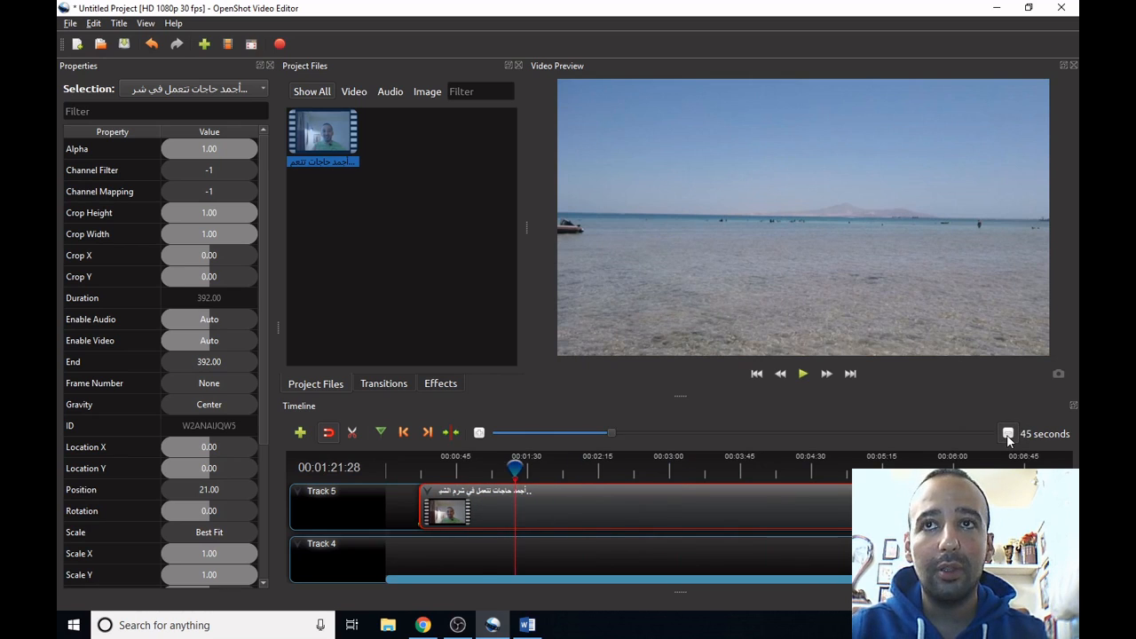
left_click(1007, 435)
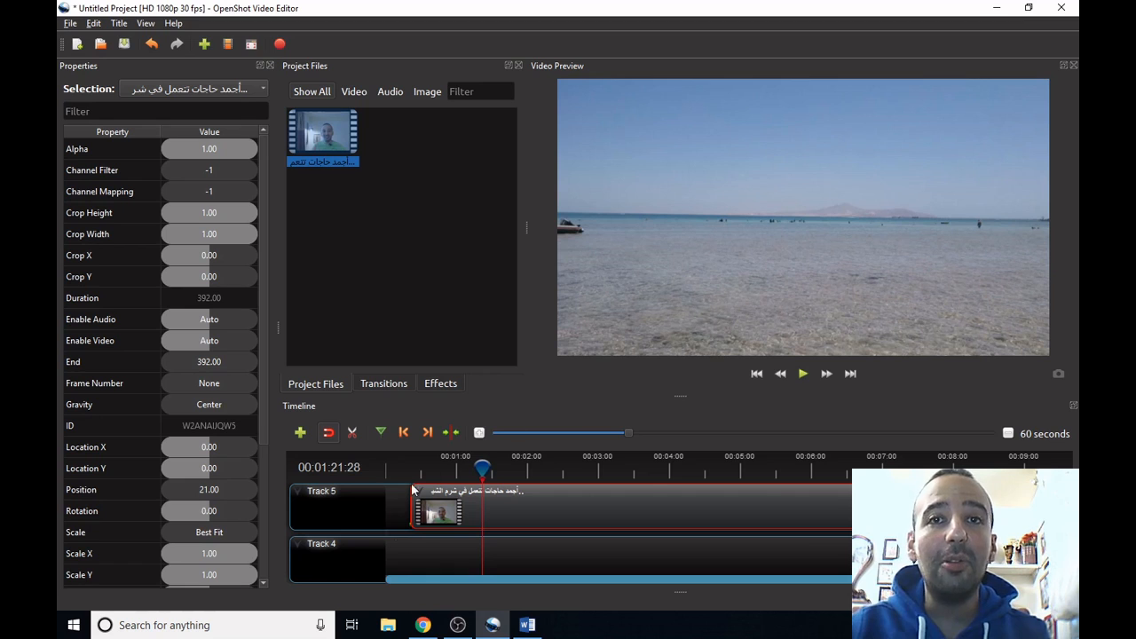
left_click(480, 432)
left_click(480, 432)
left_click(479, 433)
left_click(479, 432)
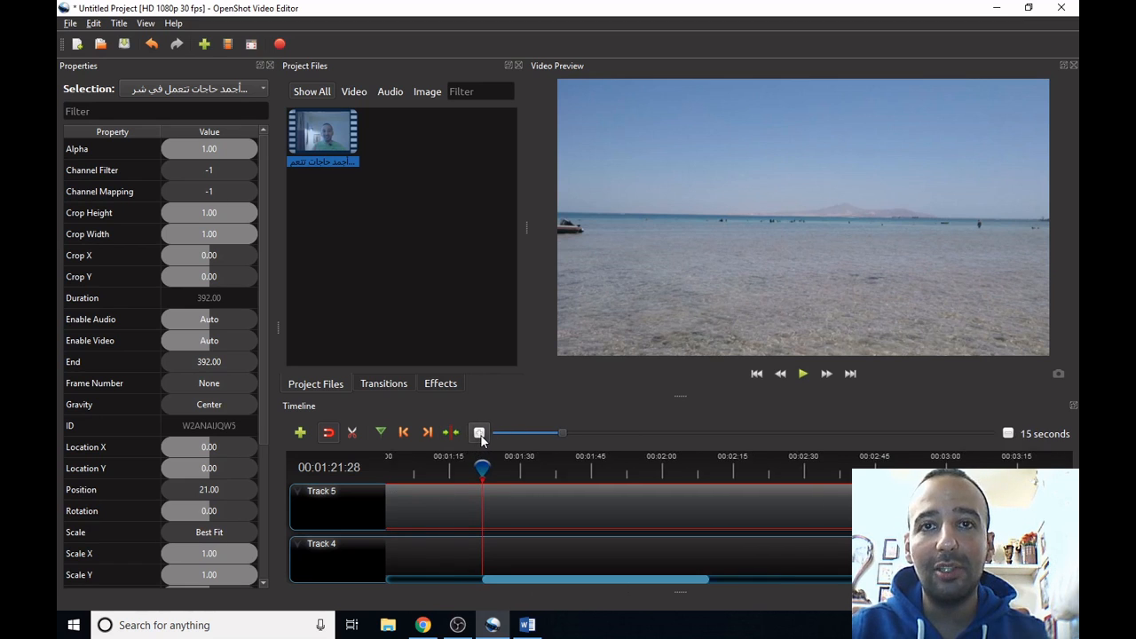
left_click(480, 432)
left_click(480, 433)
left_click(479, 433)
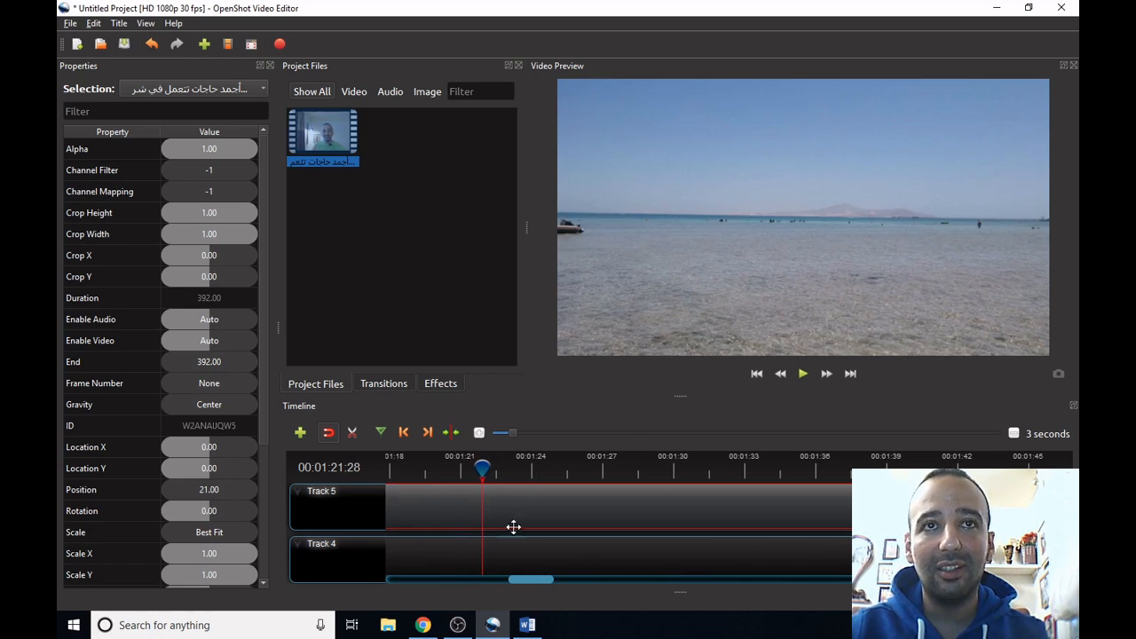
left_click_drag(482, 468, 819, 467)
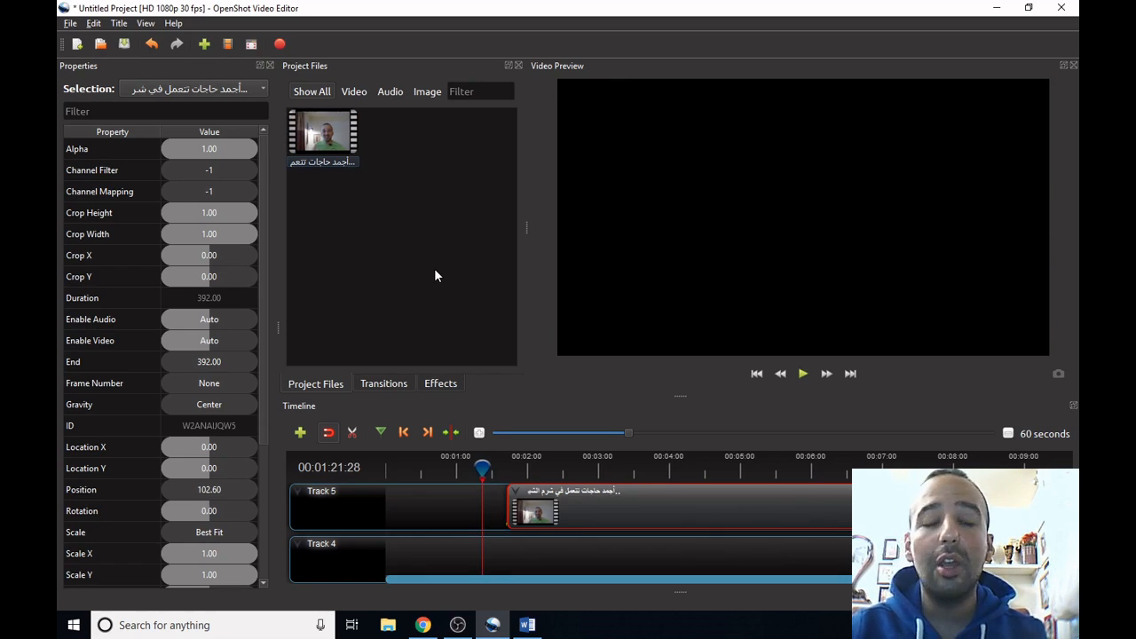
Step: Import the images 51a18ba2-f3ff-47db-a9c0-e3d41319079a.jpg, 80bd88ad8bf3bb586f1320b5ee1ec349.jpg, DetTWRhWAAA2H7e.jpg and soho3.jpg into the project files
right_click(397, 208)
left_click(435, 212)
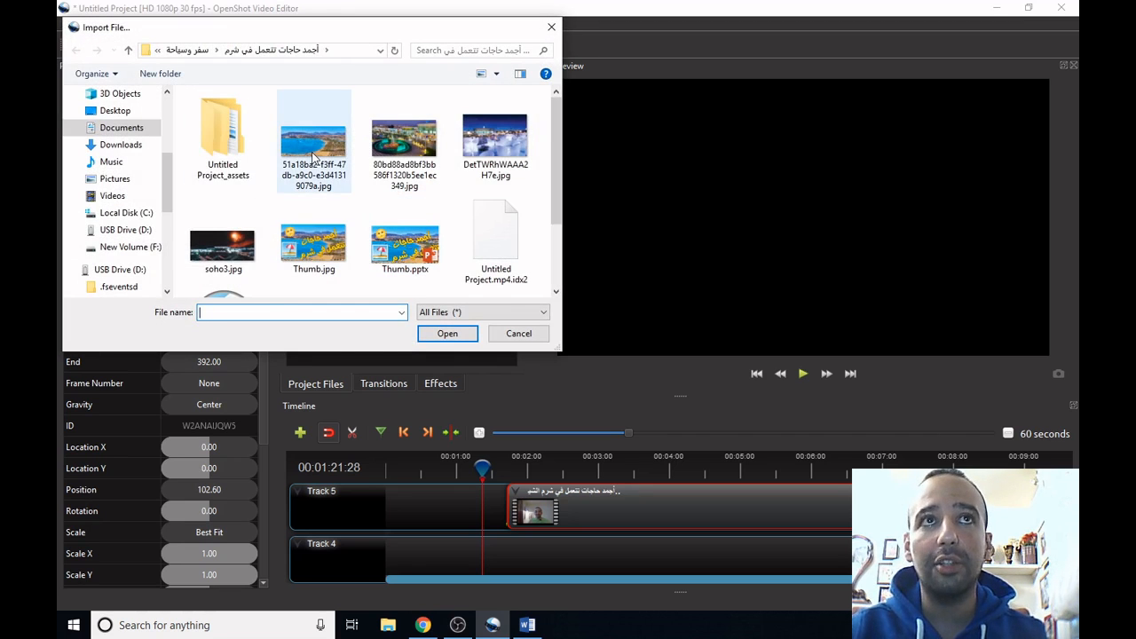
left_click(313, 156)
left_click(435, 166, "ctrl")
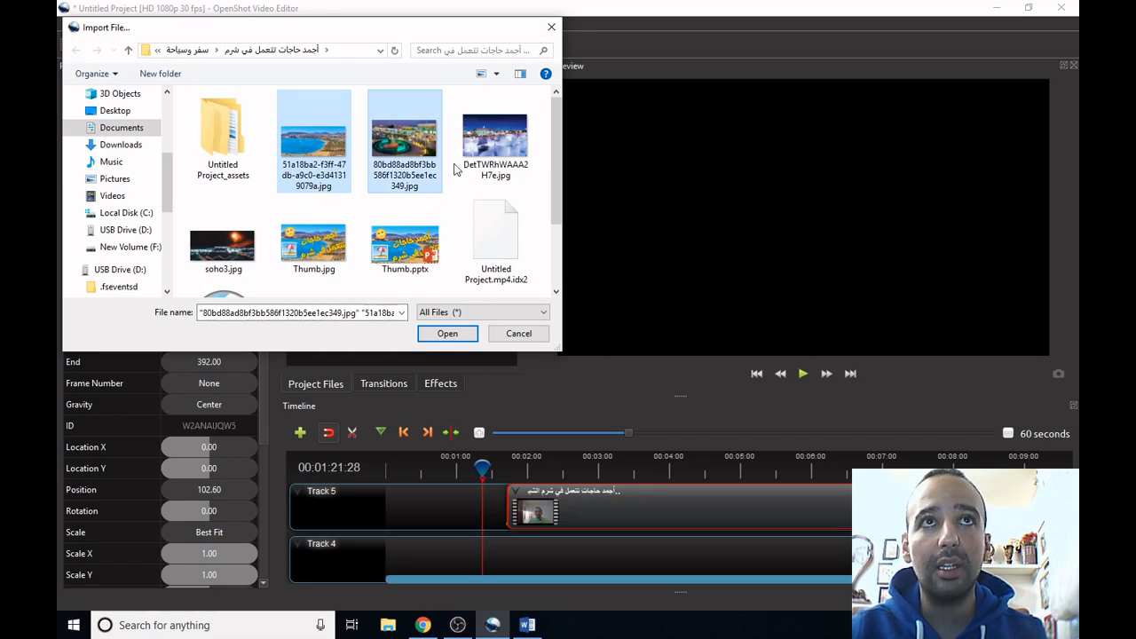
left_click(493, 146, "ctrl")
left_click(235, 241, "ctrl")
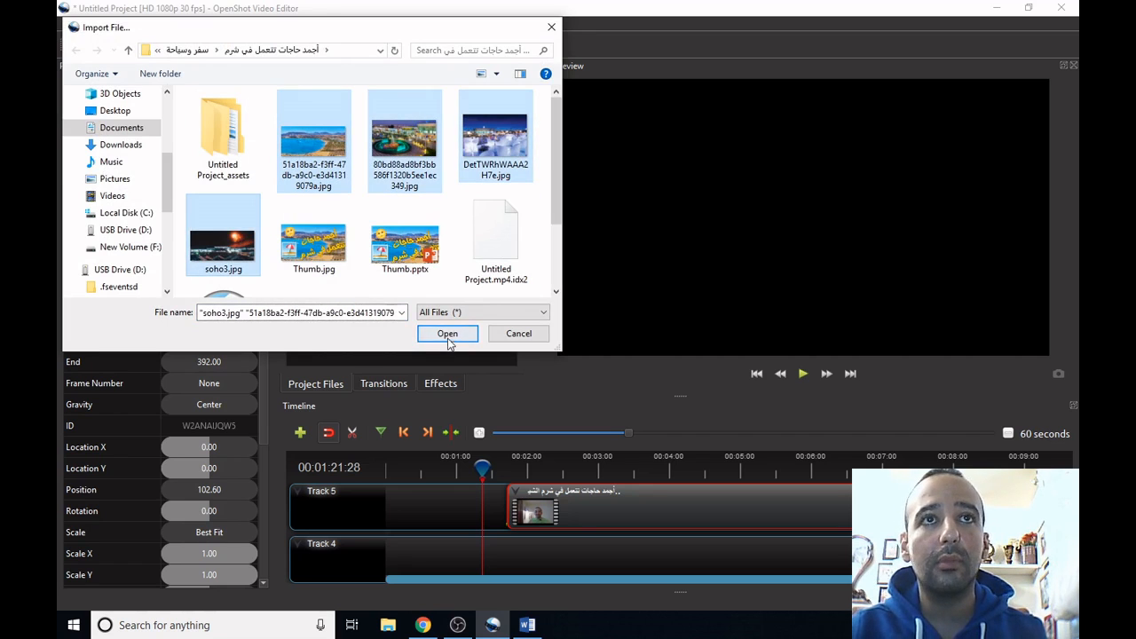
left_click(447, 338)
Step: Place the 51a18ba2 bay image on Track 5 at about 48.6 seconds and move the video clip to Track 4 at about 39.6 seconds
left_click(409, 135)
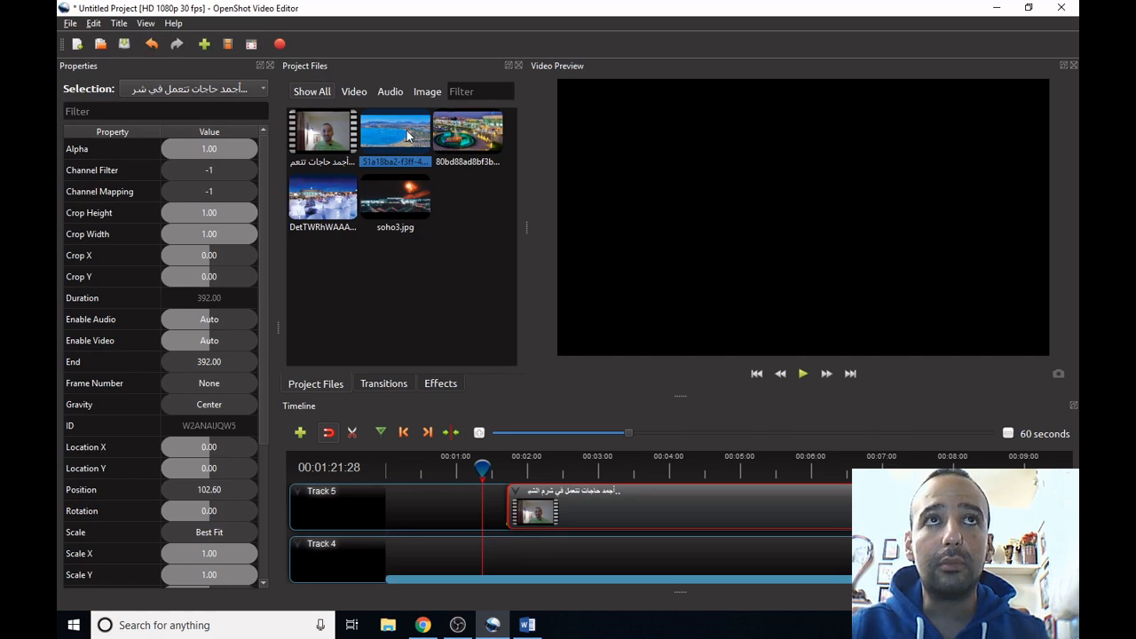
left_click_drag(393, 125, 447, 504)
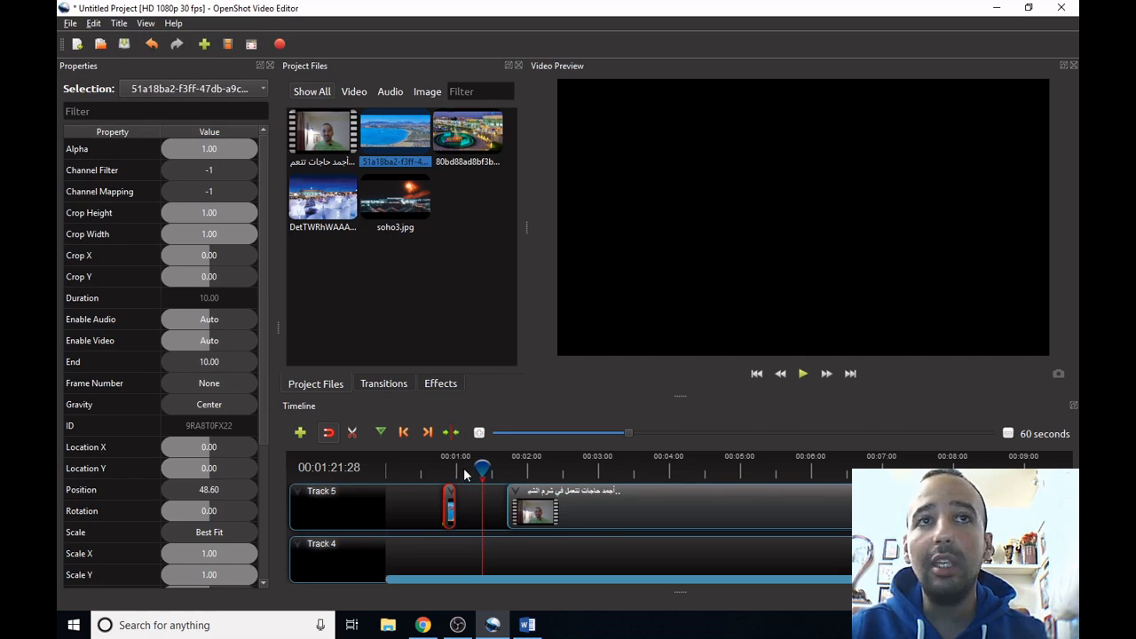
left_click_drag(475, 466, 518, 465)
left_click_drag(596, 510, 548, 560)
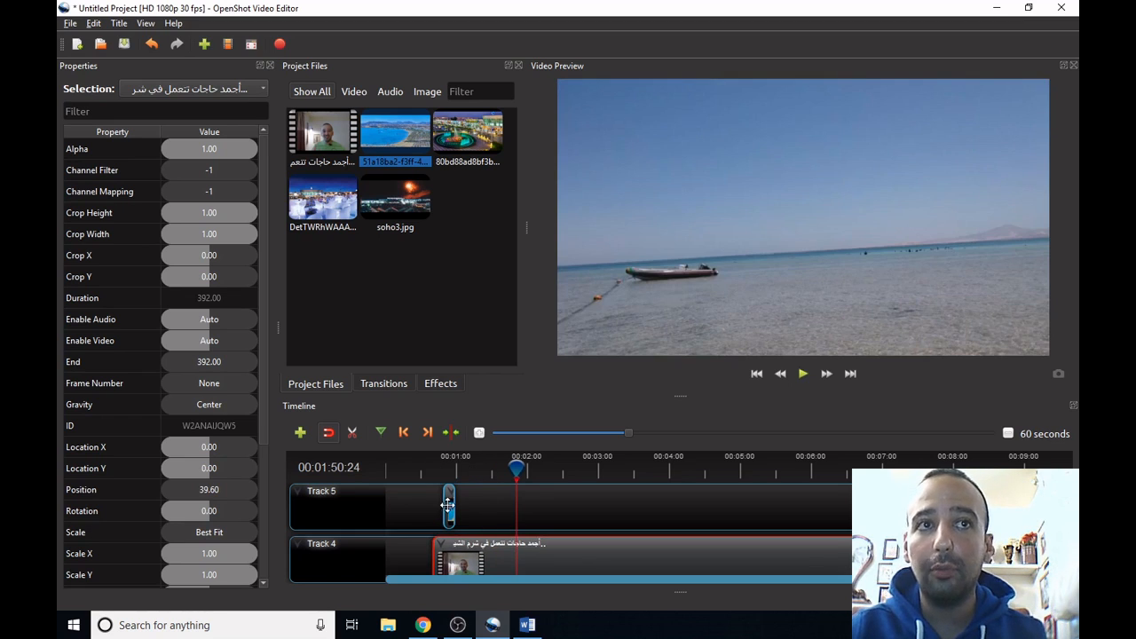
Step: Zoom the timeline in to 10 seconds and play from about 48 seconds to preview the image over the video
left_click(438, 477)
left_click(480, 434)
left_click(479, 434)
left_click(480, 434)
left_click(479, 434)
left_click(479, 434)
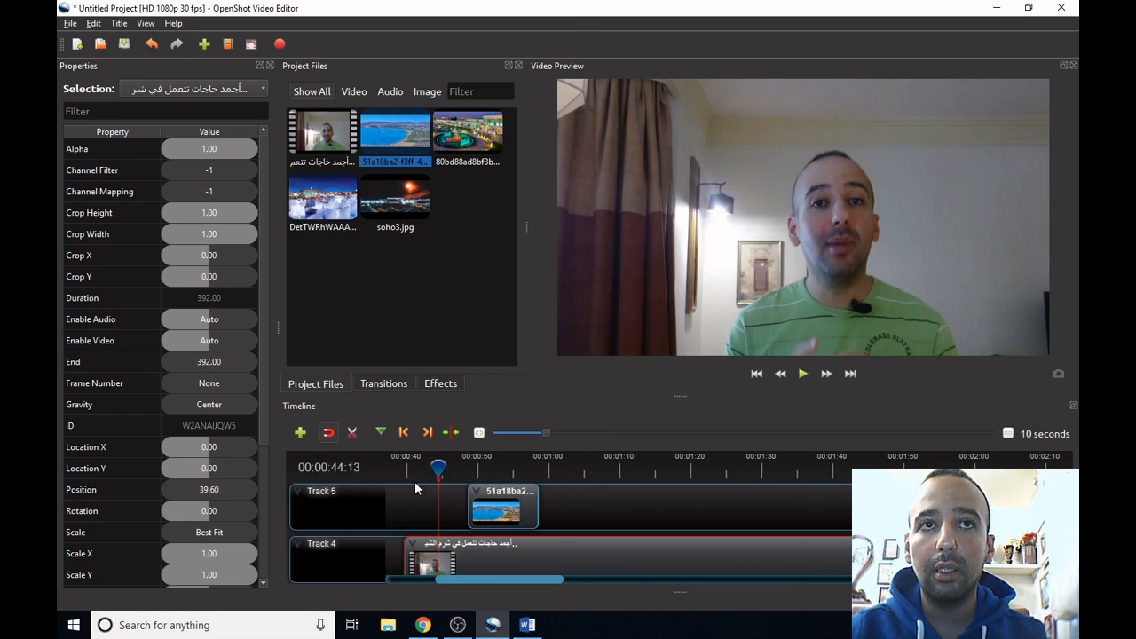
left_click_drag(437, 468, 462, 468)
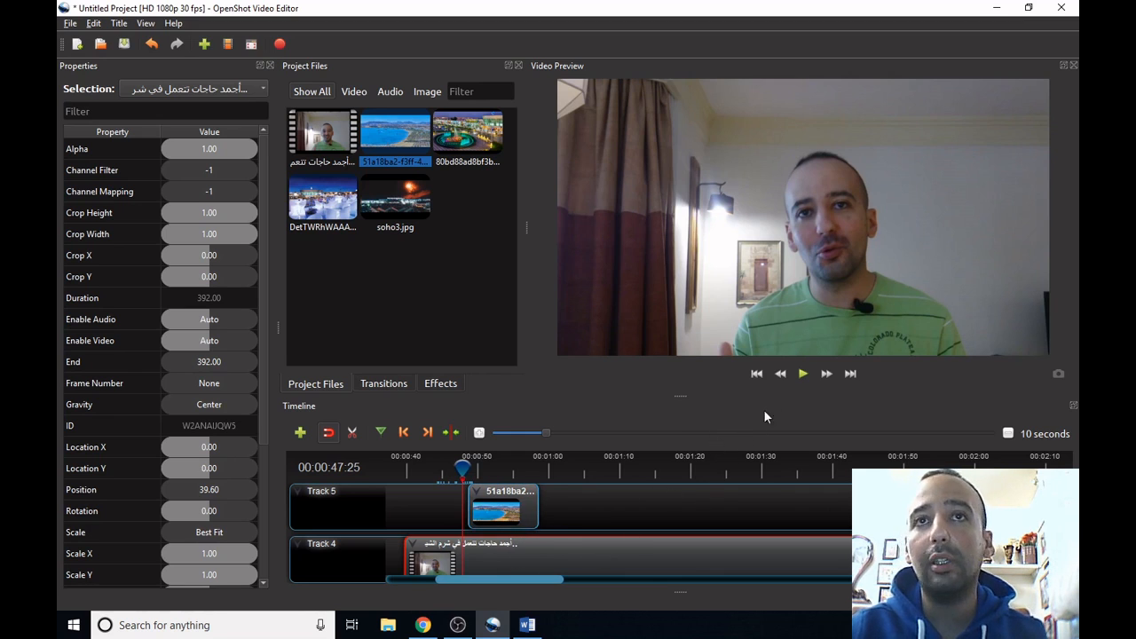
left_click(802, 374)
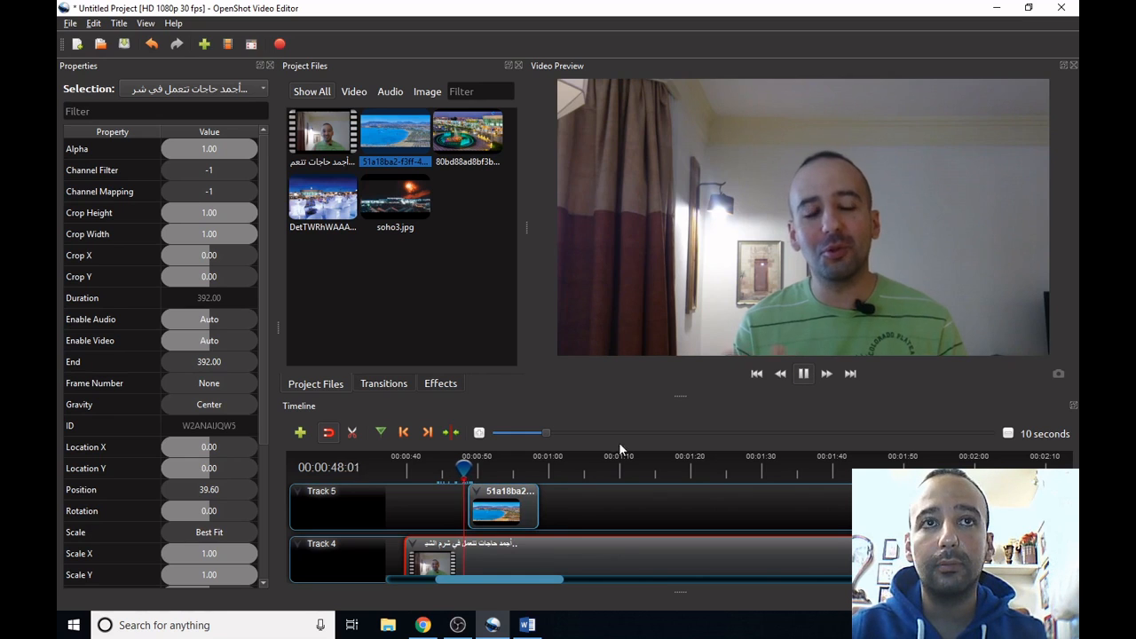
left_click(803, 374)
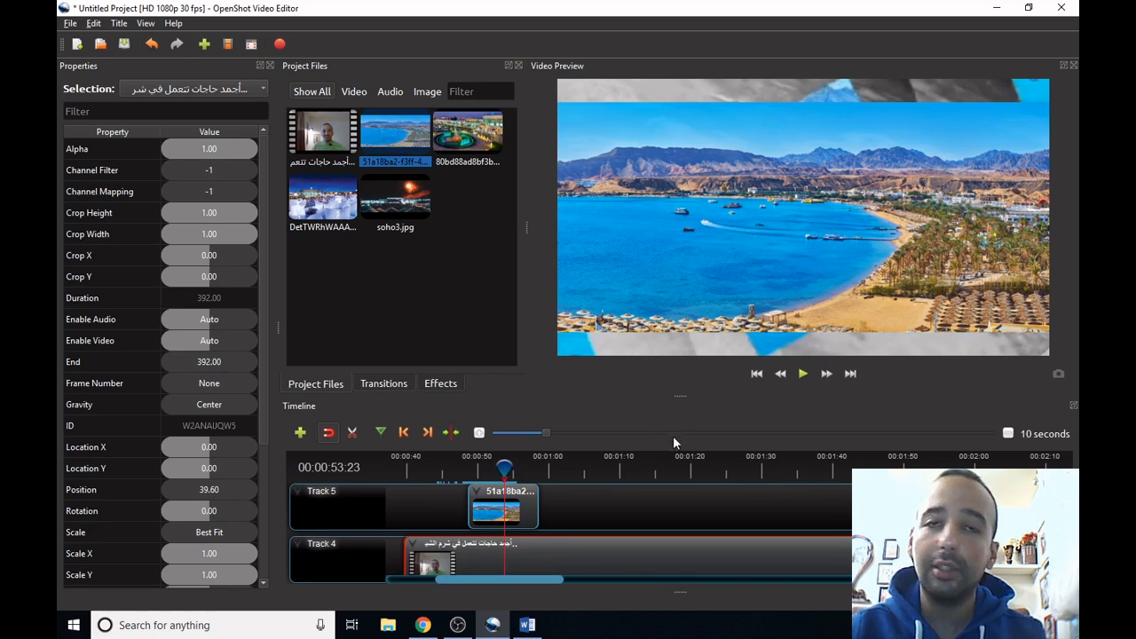
Step: Add a new track to the timeline
left_click(523, 508)
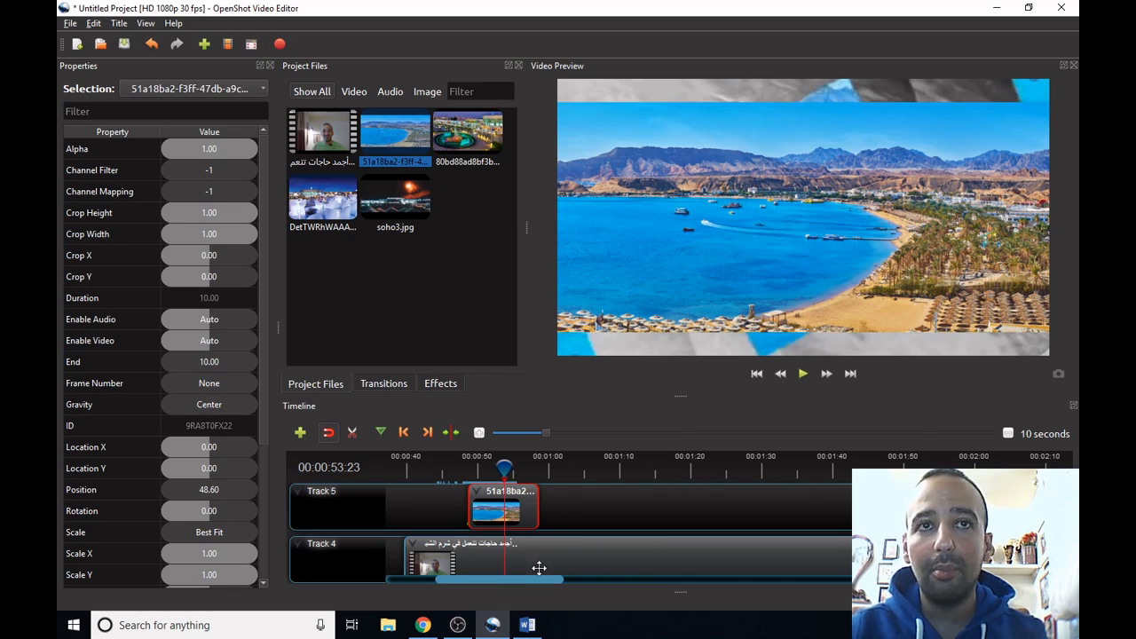
left_click(539, 568)
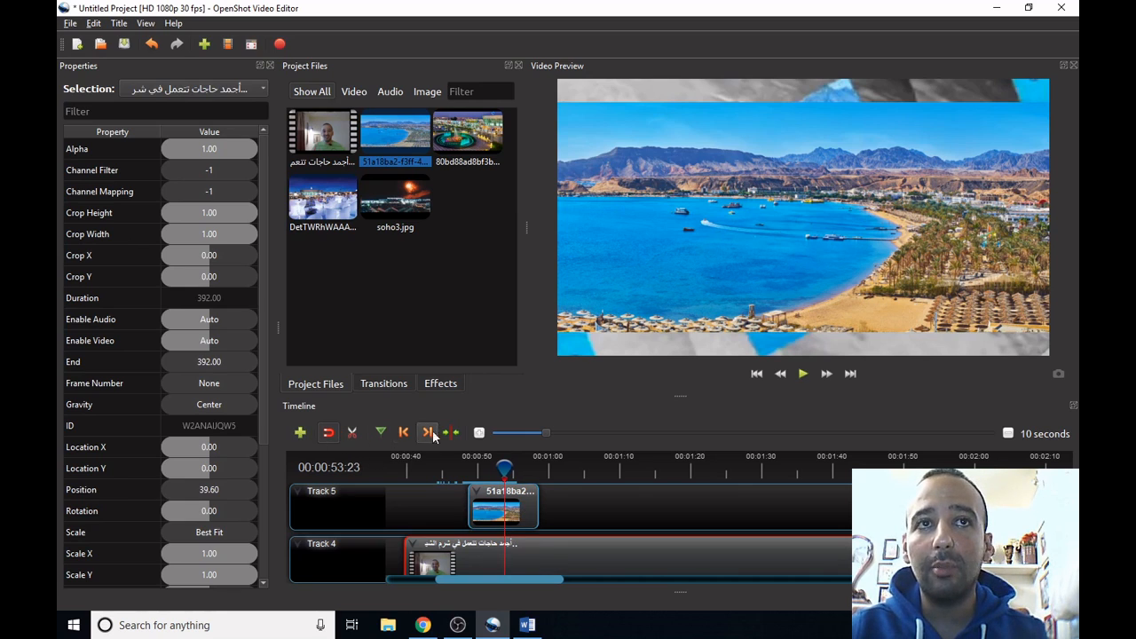
left_click(301, 433)
scroll(405, 502, "down", 5)
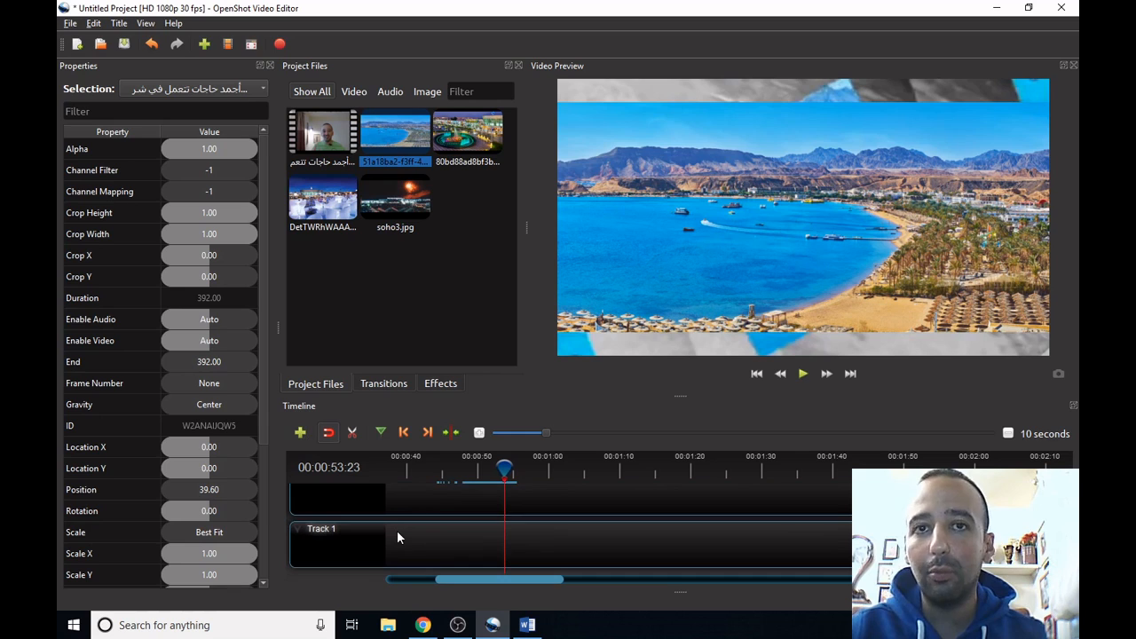
Step: Add a track above Track 5, and place the bay image on Track 6 at 30.2 seconds with the video clip on Track 5 at 40 seconds
scroll(398, 533, "up", 5)
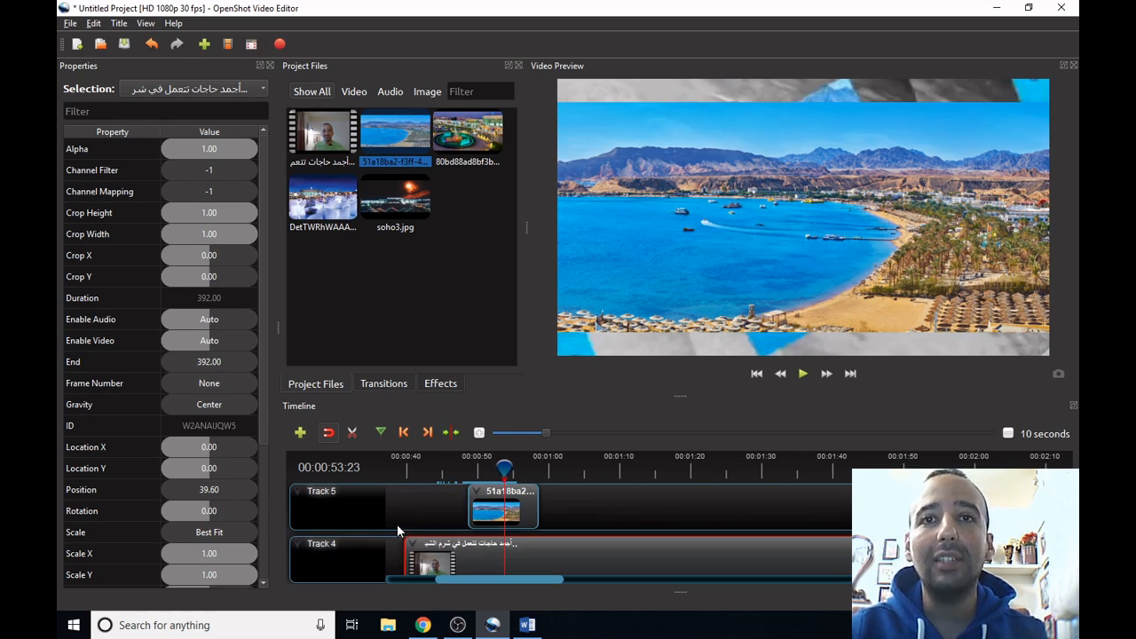
left_click(301, 433)
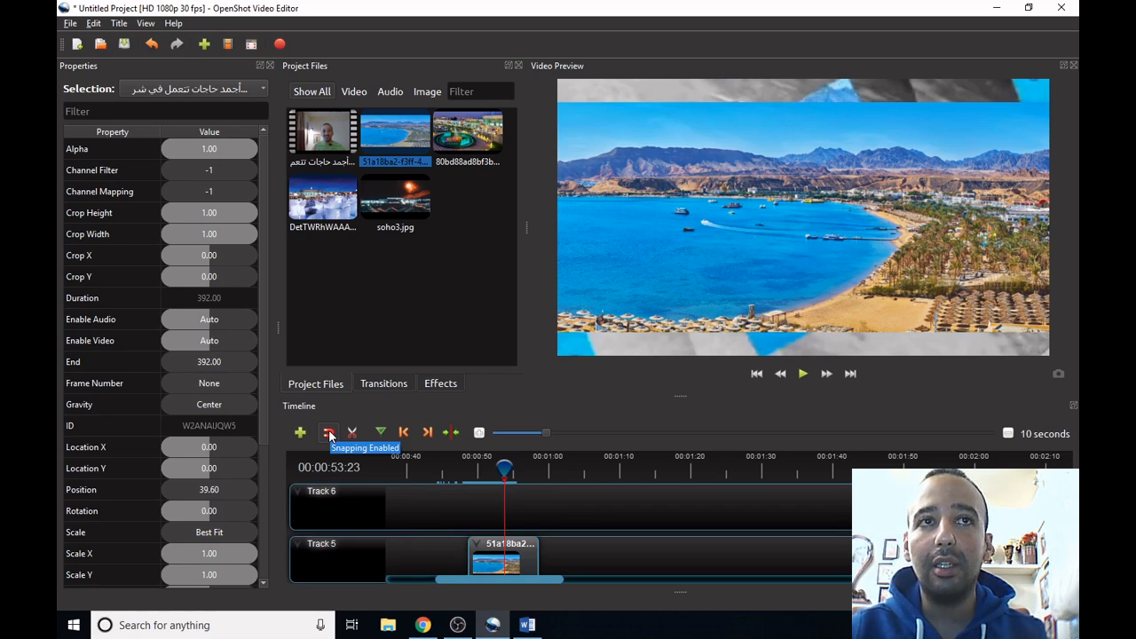
scroll(513, 508, "down", 2)
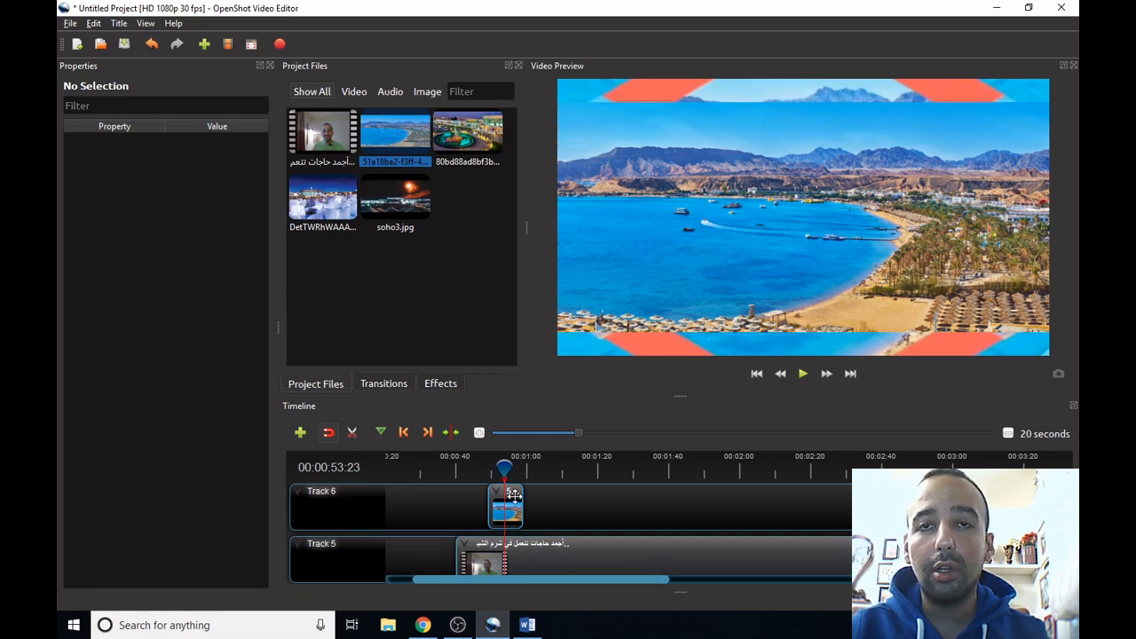
left_click(511, 508)
left_click_drag(511, 507, 432, 504)
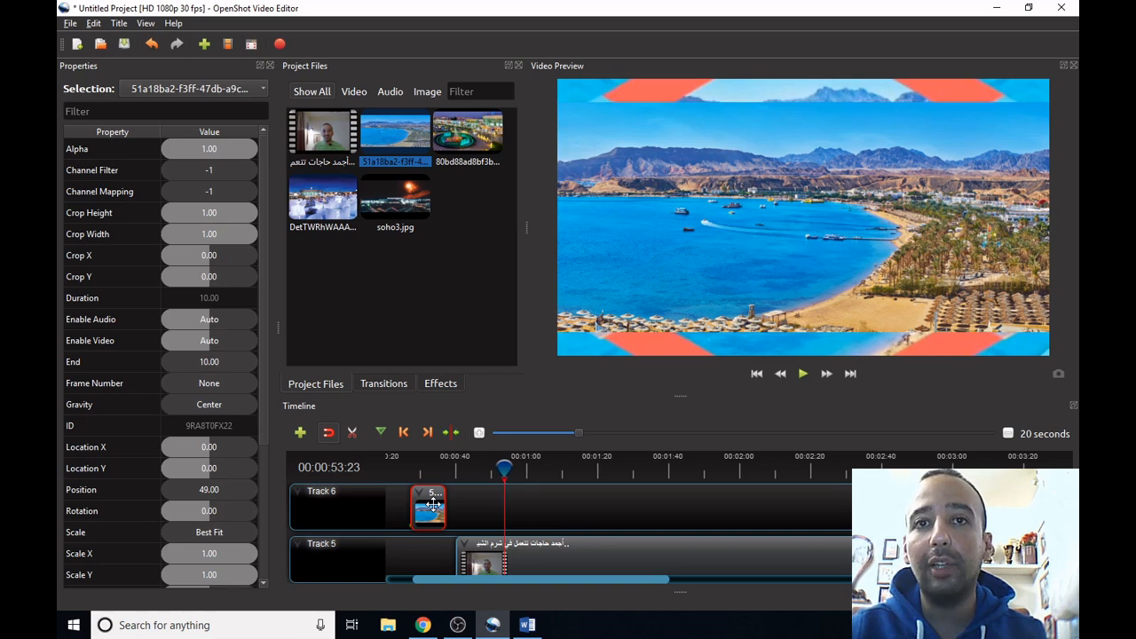
mouse_move(433, 504)
left_mouse_down()
mouse_move(444, 504)
mouse_move(417, 503)
mouse_move(445, 502)
mouse_move(422, 513)
mouse_move(631, 511)
mouse_move(411, 501)
mouse_move(429, 507)
left_mouse_up()
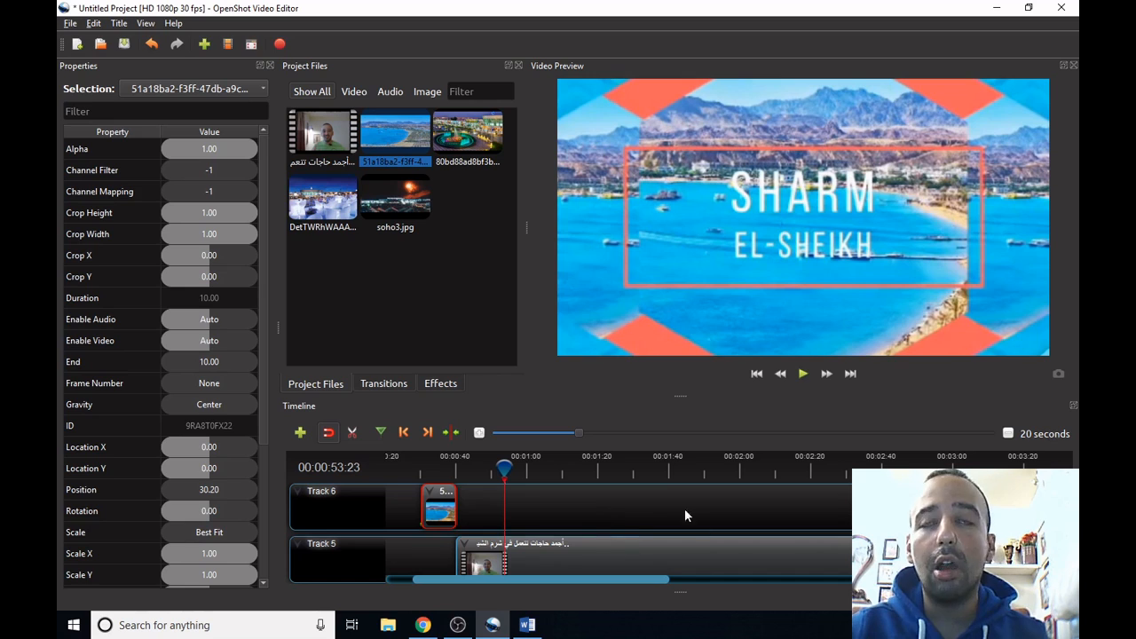
Step: Split the video clip on Track 5 at about 90.6 seconds and about 133 seconds with the Razor tool
left_click(352, 433)
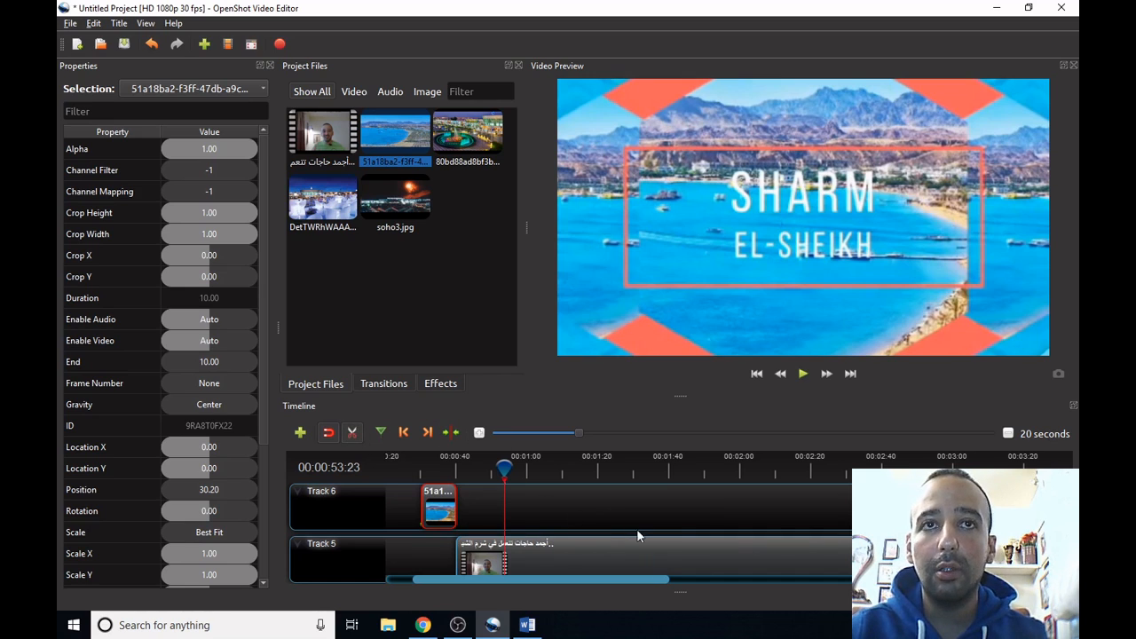
left_click(636, 555)
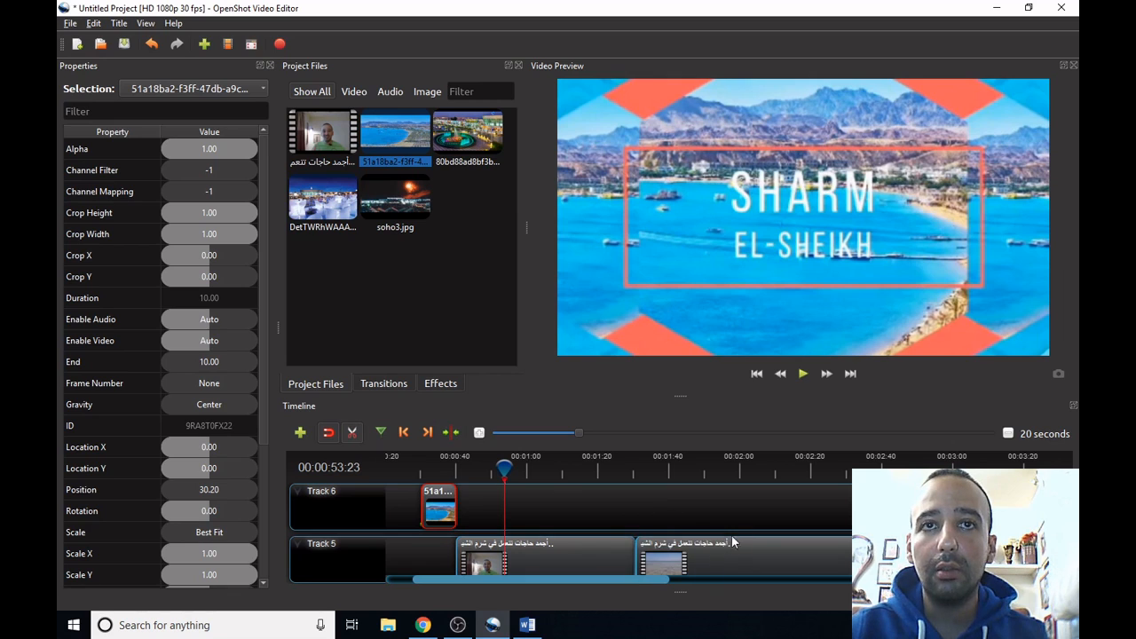
left_click(787, 555)
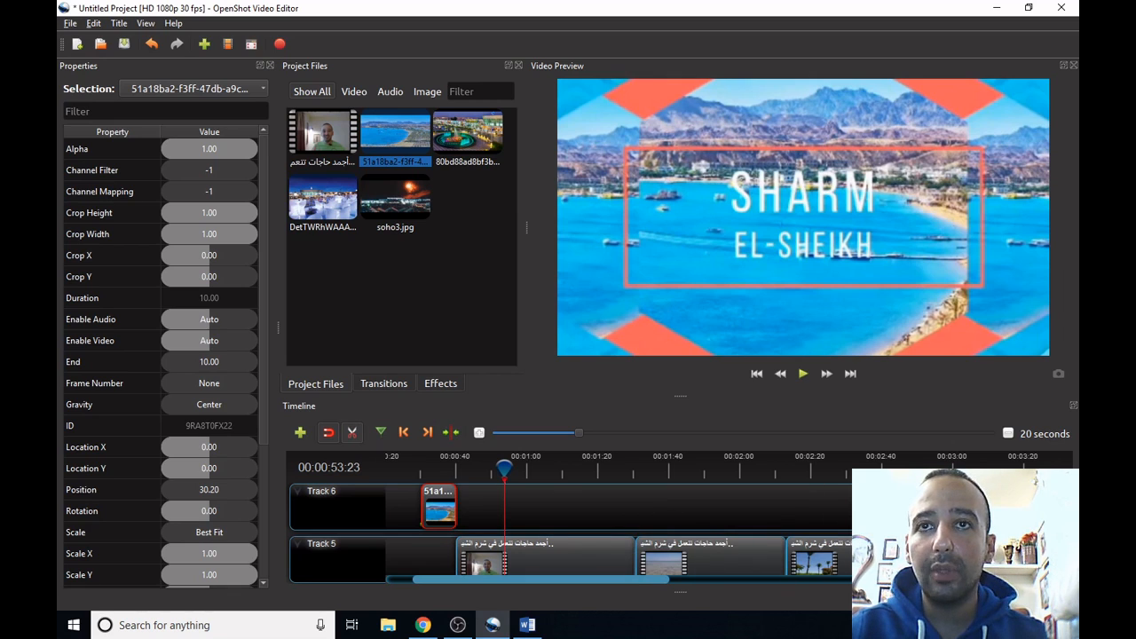
Step: Swap the first two pieces of the split video on Track 5, placing the second piece at 37.8 seconds and the first directly after it
left_click(352, 433)
left_click_drag(718, 564, 716, 523)
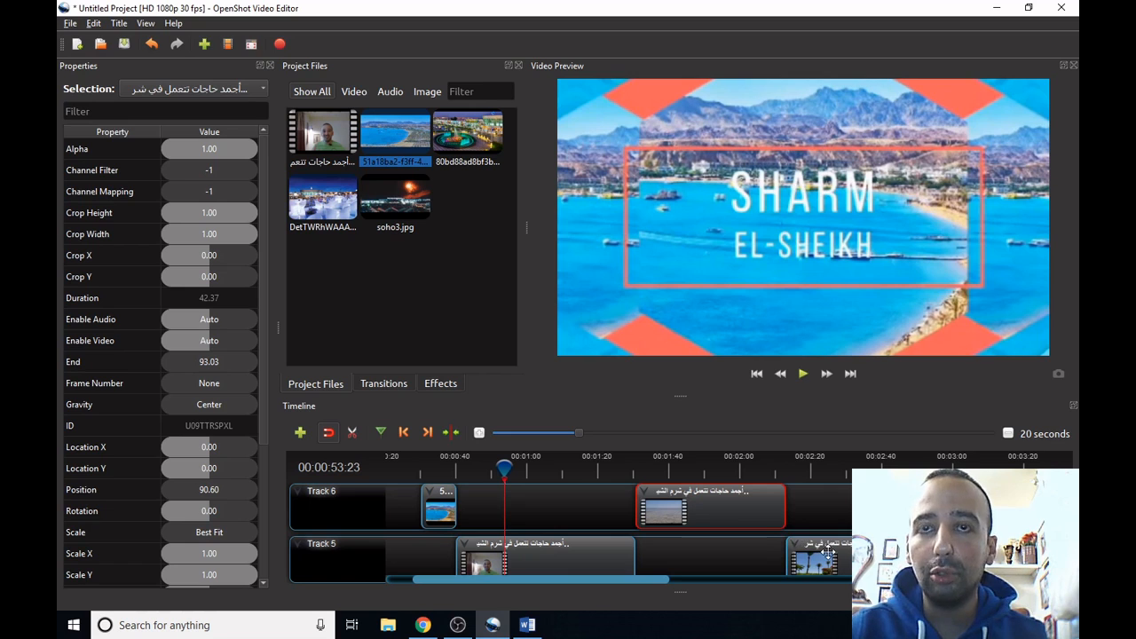
left_click_drag(704, 511, 640, 511)
left_click_drag(607, 552, 710, 557)
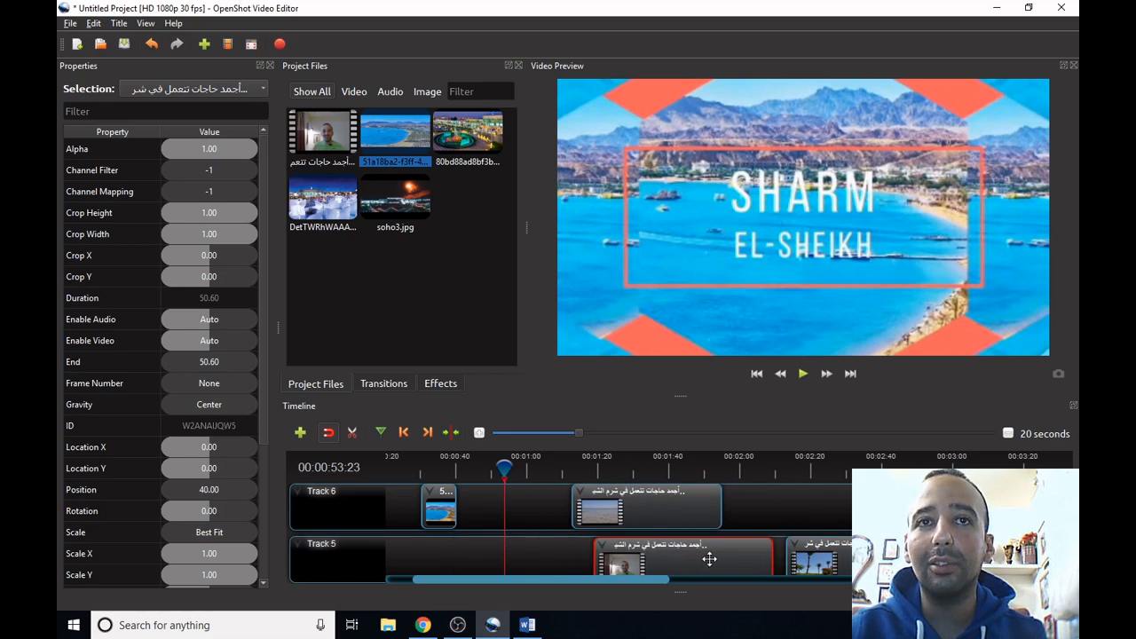
left_click_drag(640, 513, 510, 550)
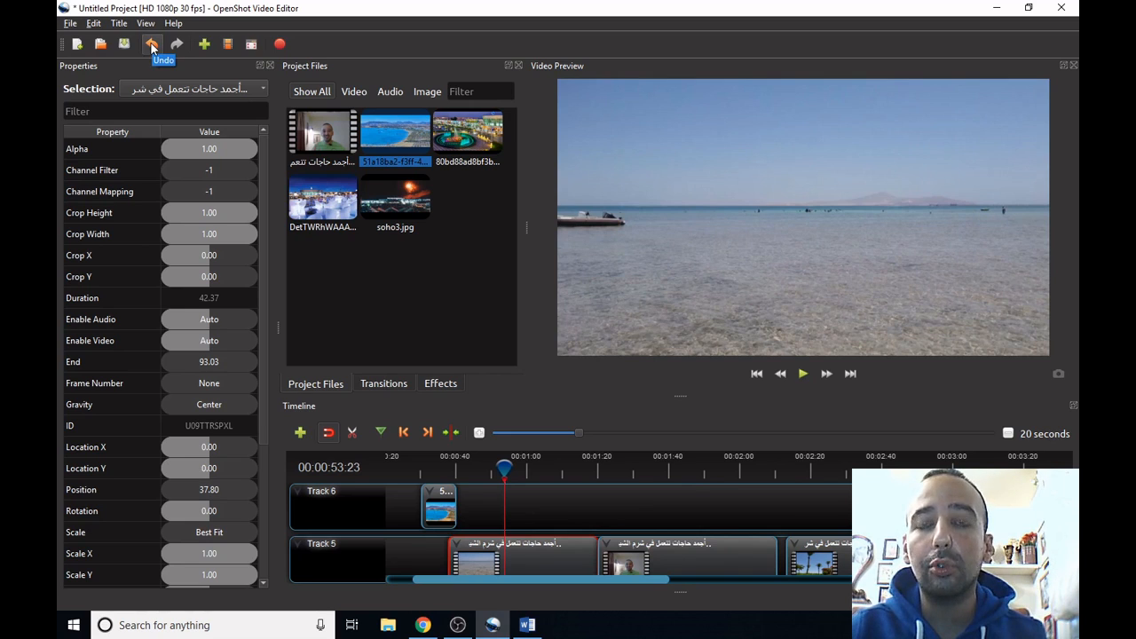
Step: Undo the rearranging of the pieces and both cuts in the video clip
key("ctrl+z")
key("ctrl+z")
key("ctrl+z")
key("ctrl+z")
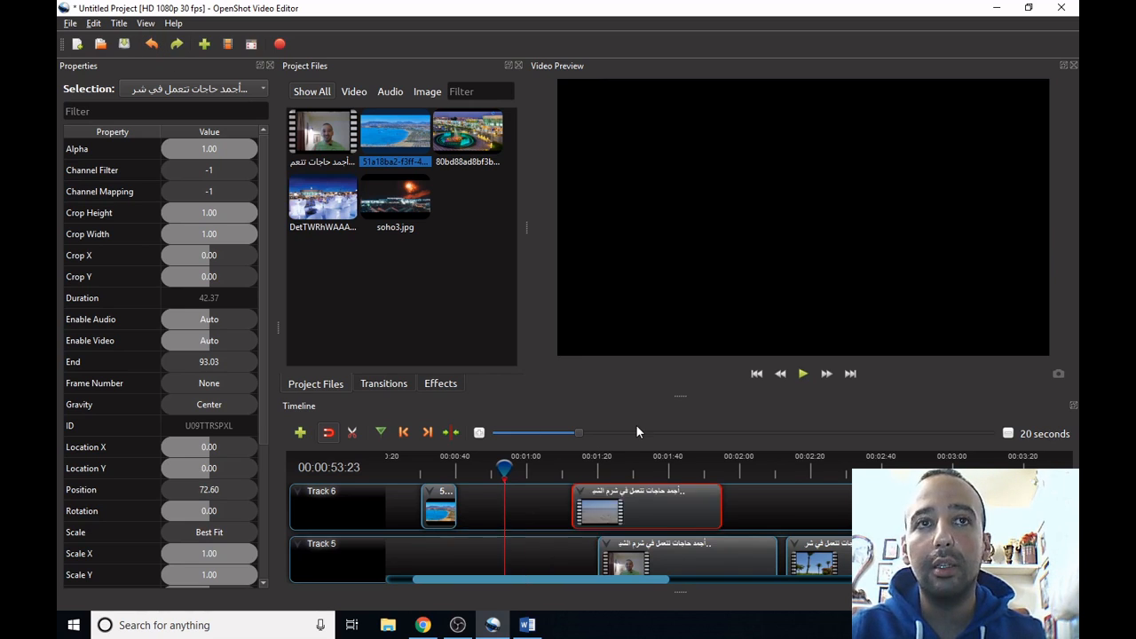
key("ctrl+z")
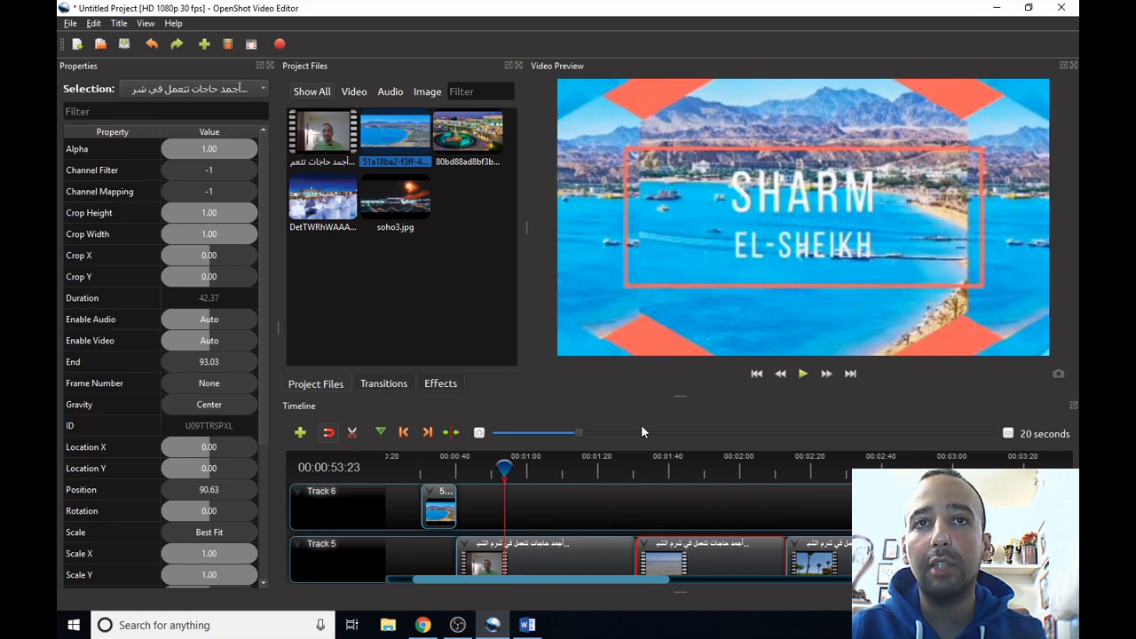
key("ctrl+z")
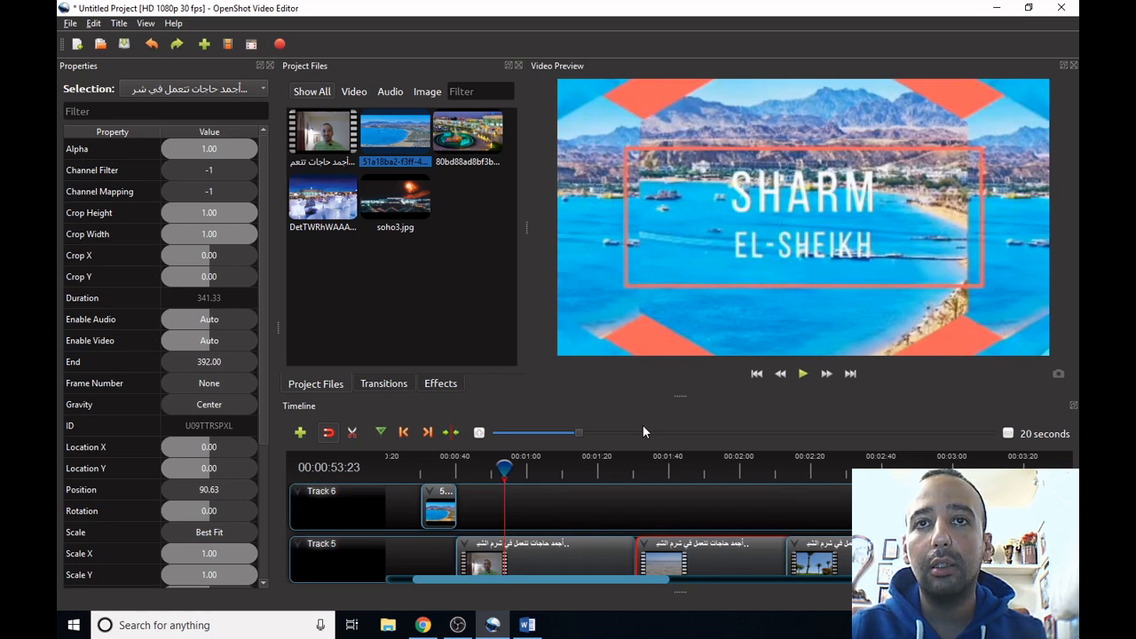
key("ctrl+z")
key("ctrl+z")
key("ctrl+z")
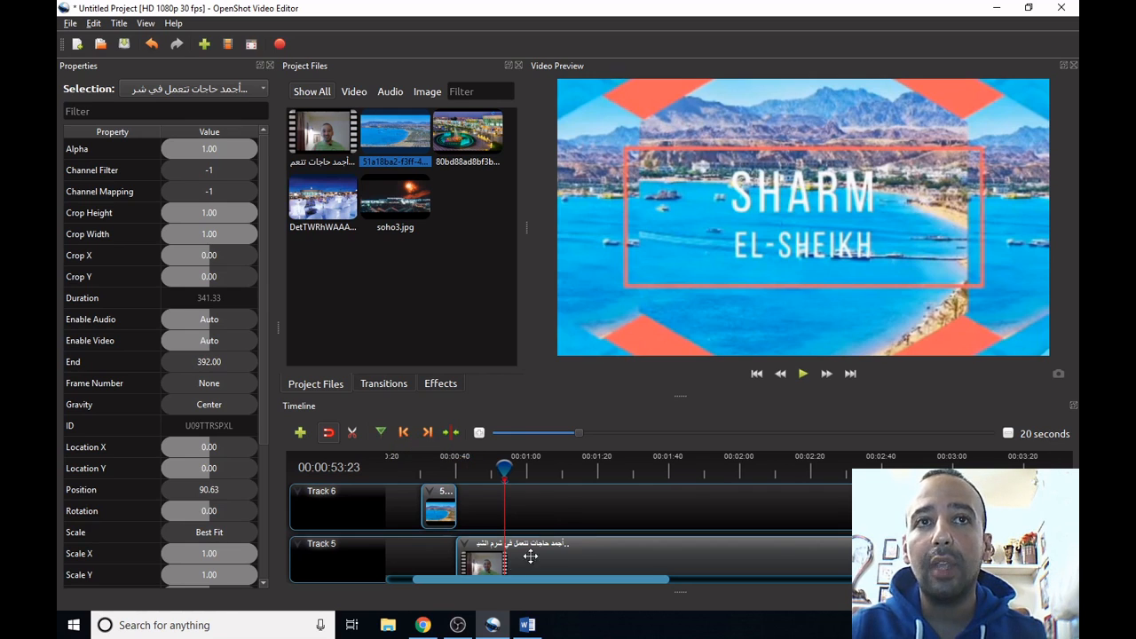
Step: Add a marker at 00:00:53:23, move the playhead to 00:02:14:13, and try jumping to the previous and next markers
left_click(596, 556)
left_click(791, 474)
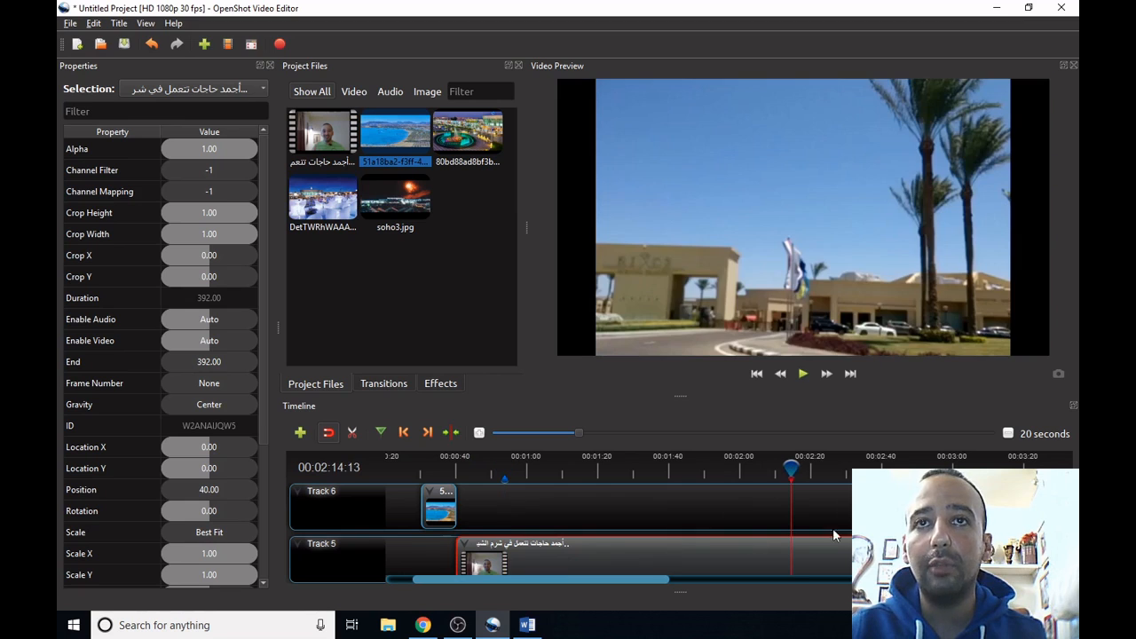
left_click(405, 434)
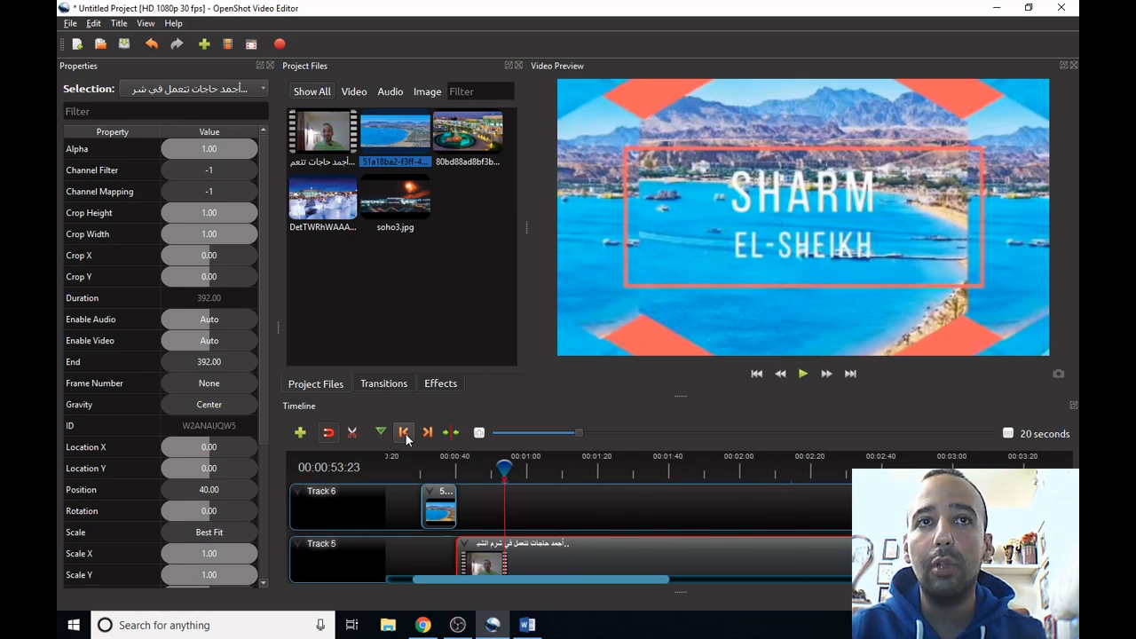
left_click(427, 432)
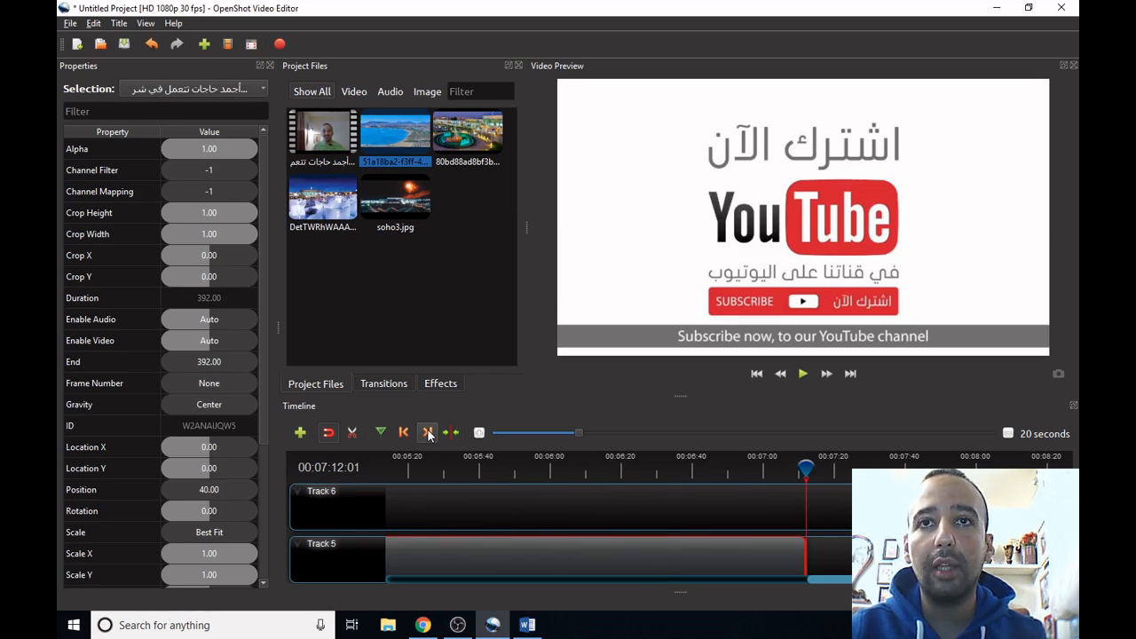
Step: Move the video clip from Track 5 to Track 6 at 40.2 seconds, directly after the bay image
left_click(583, 555)
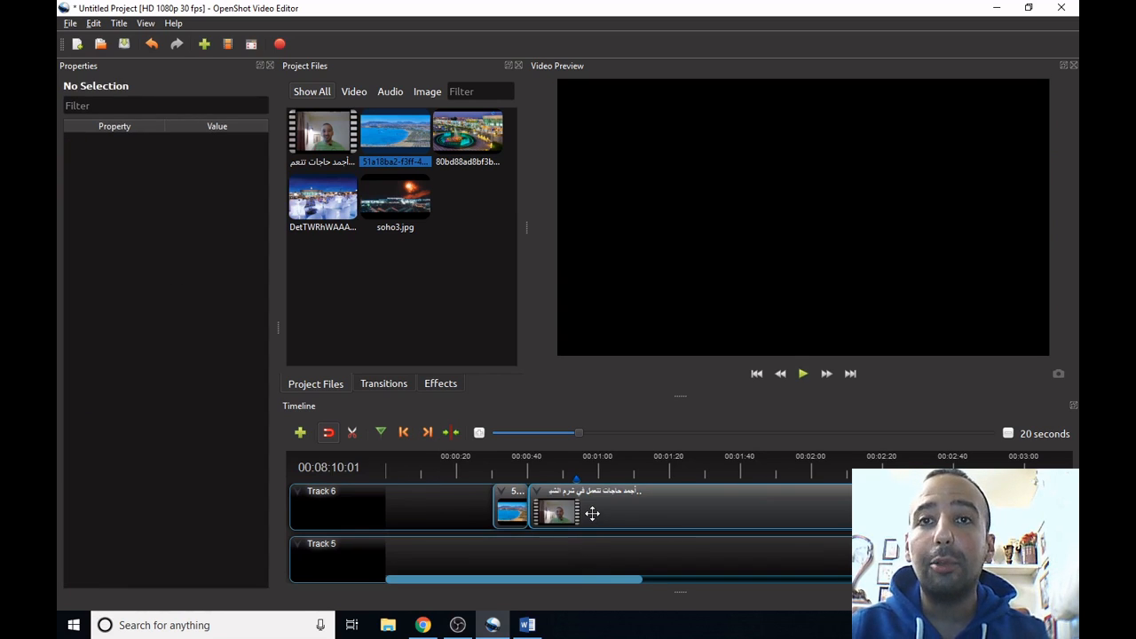
left_click(593, 513)
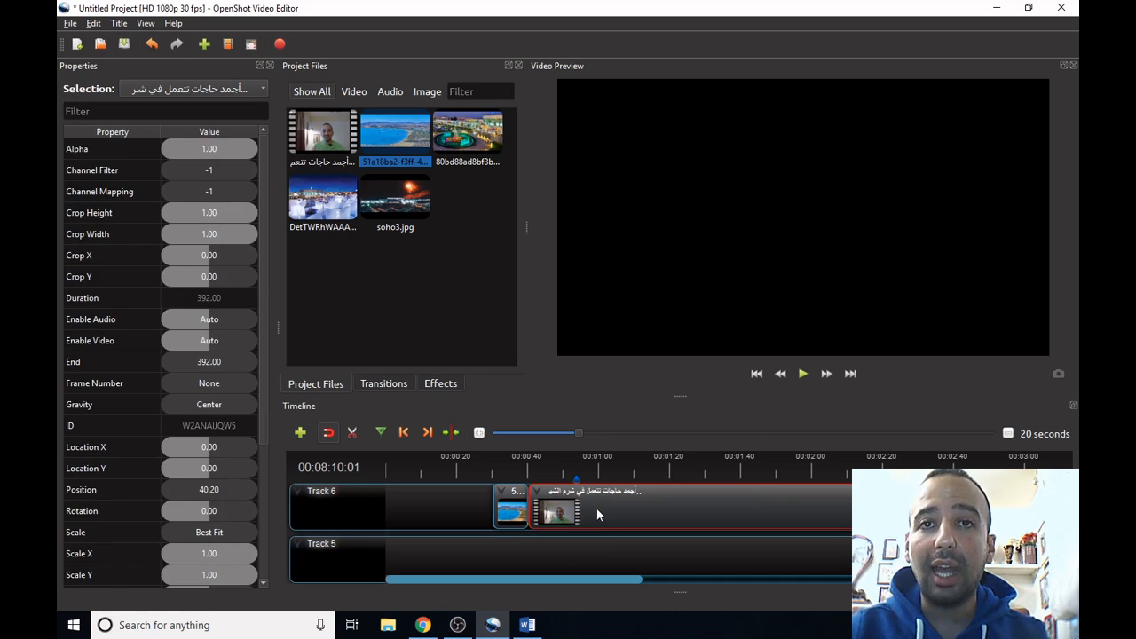
Step: Copy the video clip on Track 6, paste it onto Track 5 at 80 seconds, and delete the pasted copy
right_click(596, 514)
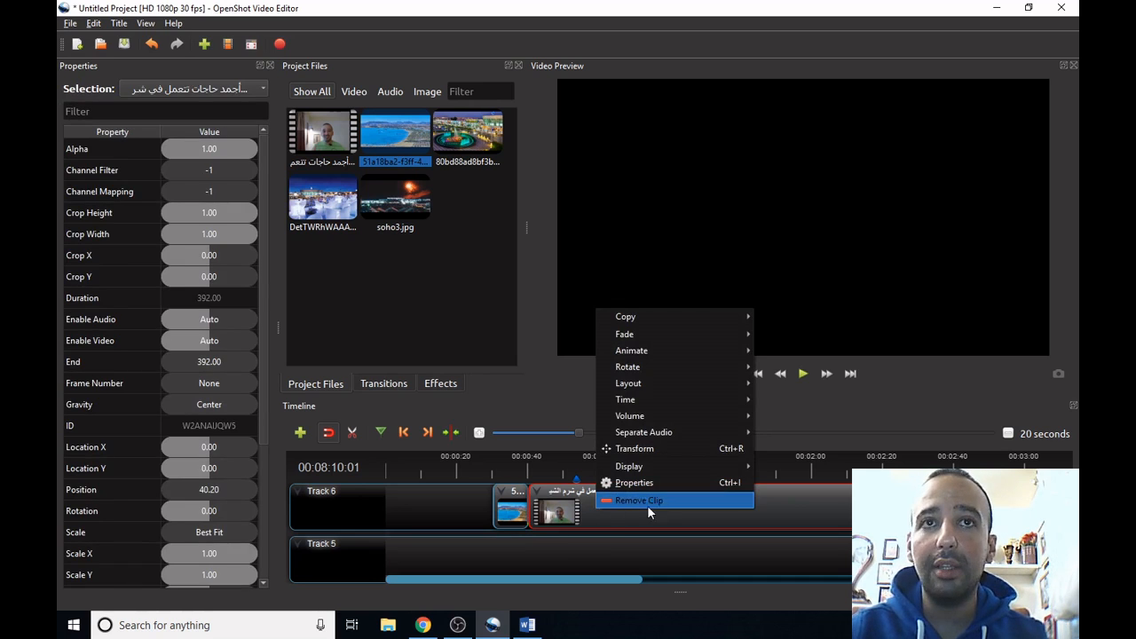
mouse_move(678, 322)
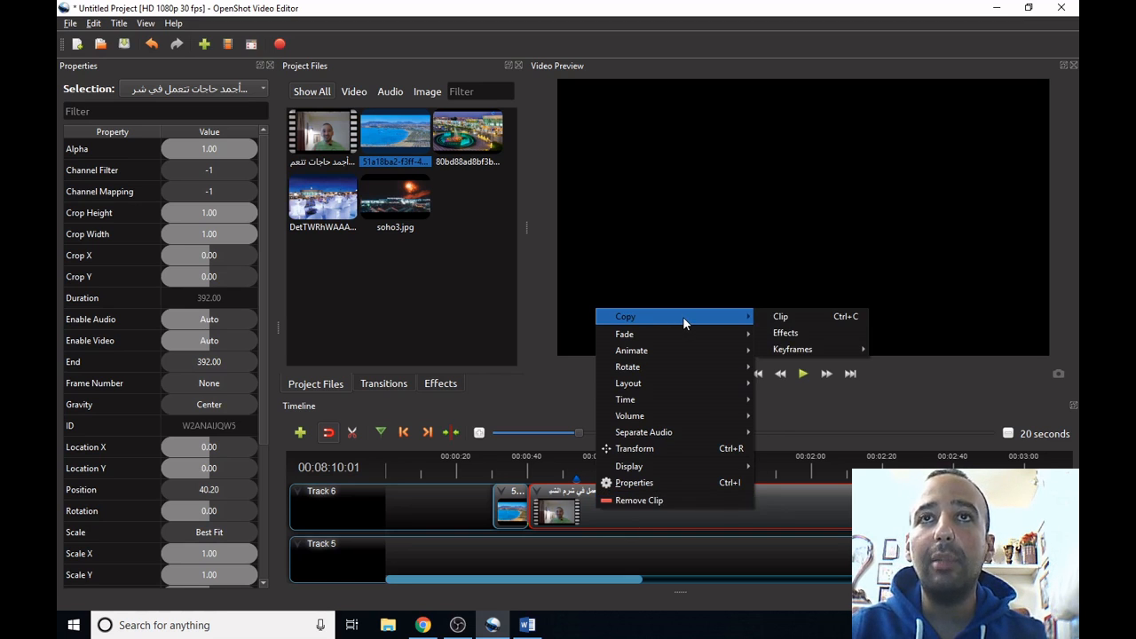
left_click(775, 320)
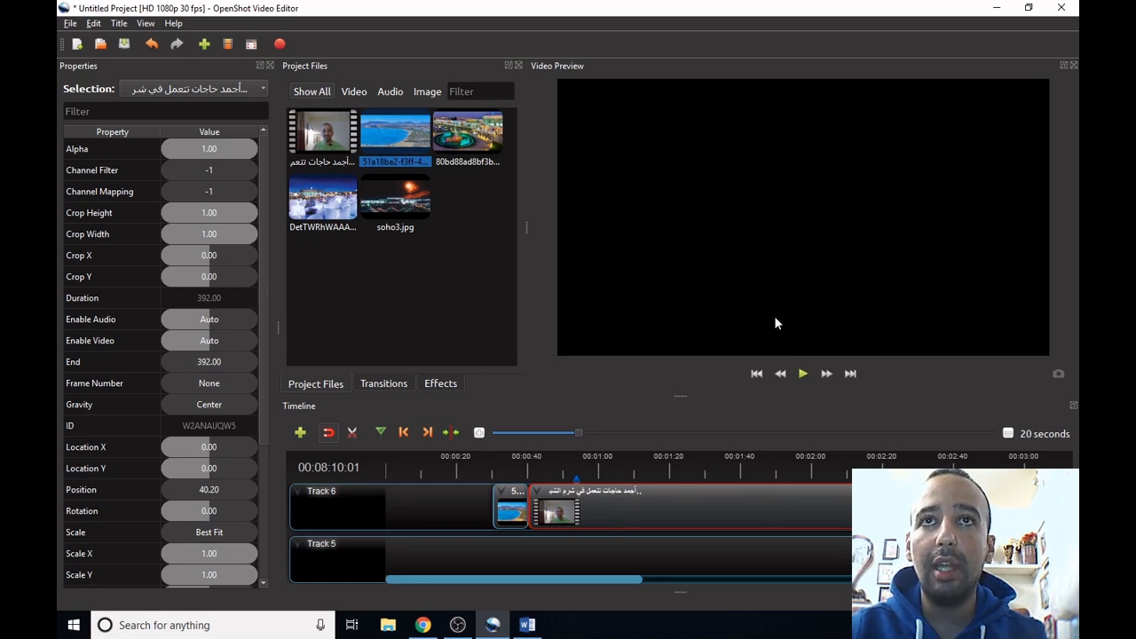
right_click(675, 555)
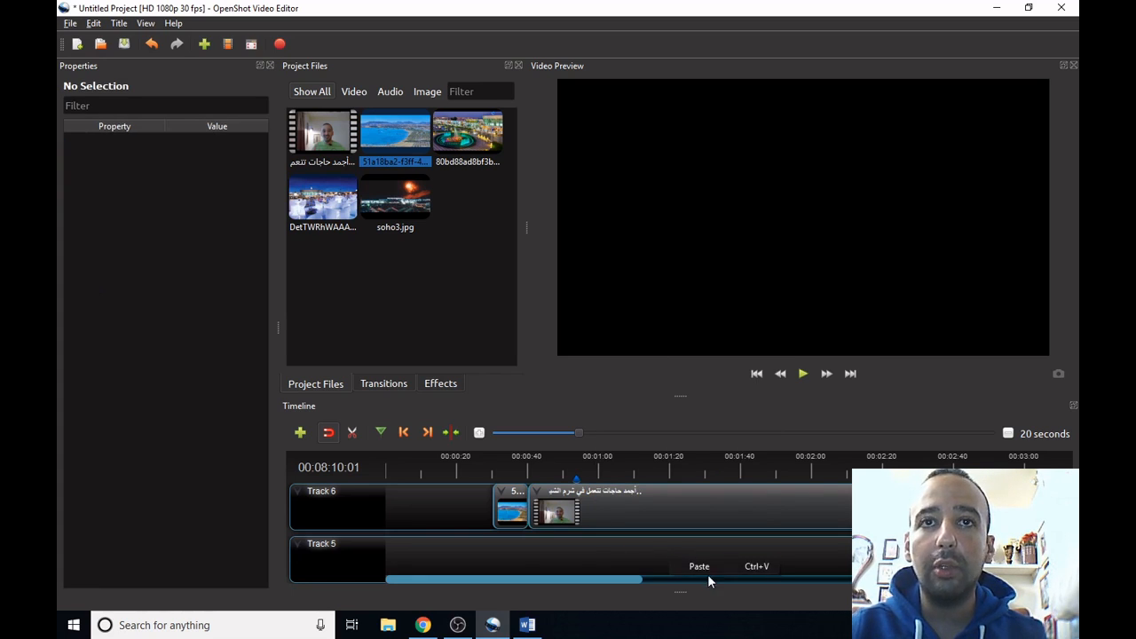
left_click(706, 569)
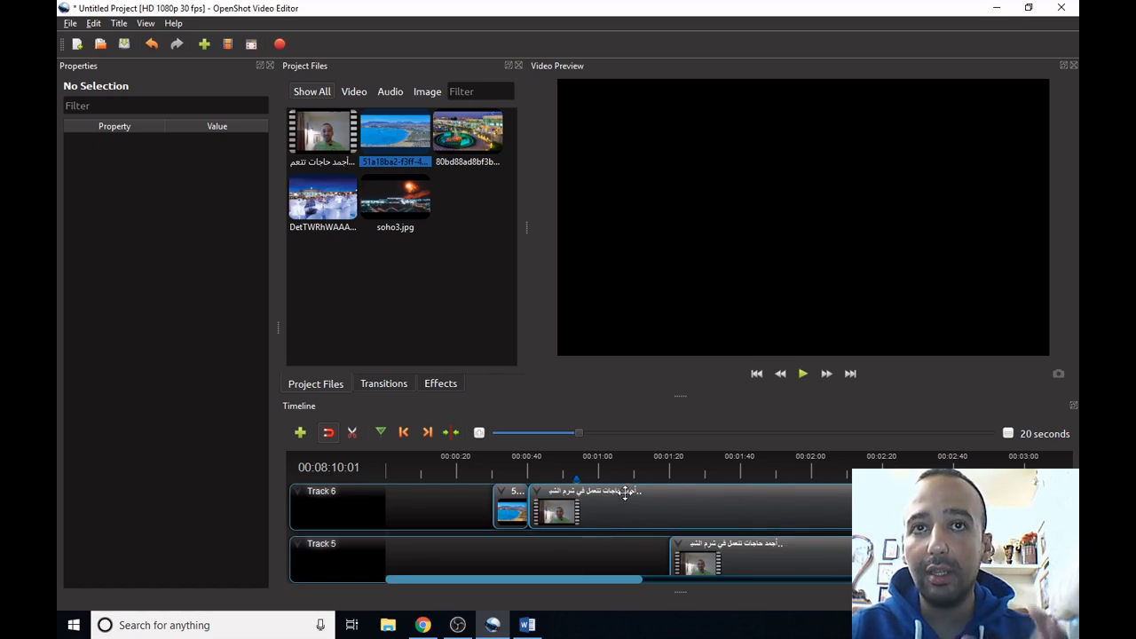
left_click(725, 559)
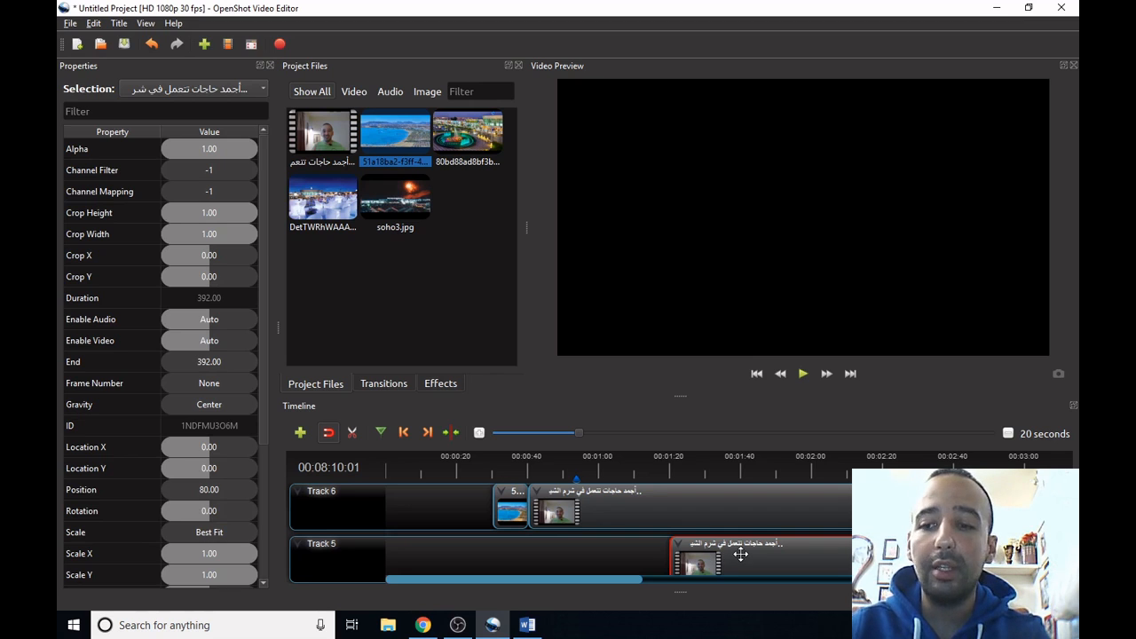
key("Delete")
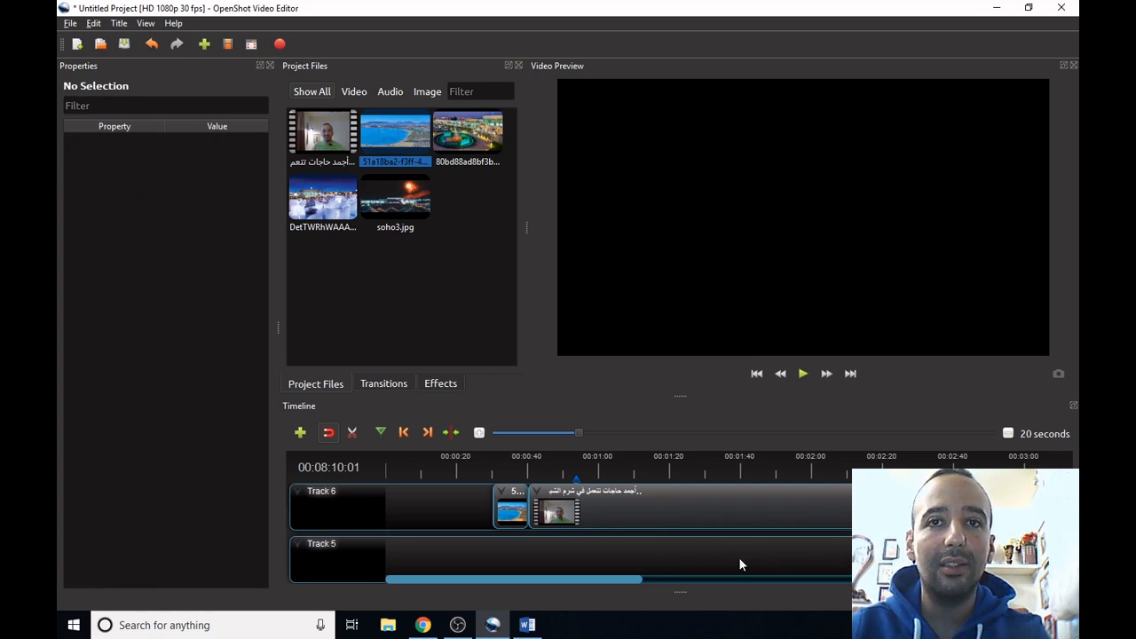
Step: Apply the Fade In and Out (Fast) option to the entire video clip on Track 6
right_click(577, 513)
mouse_move(641, 345)
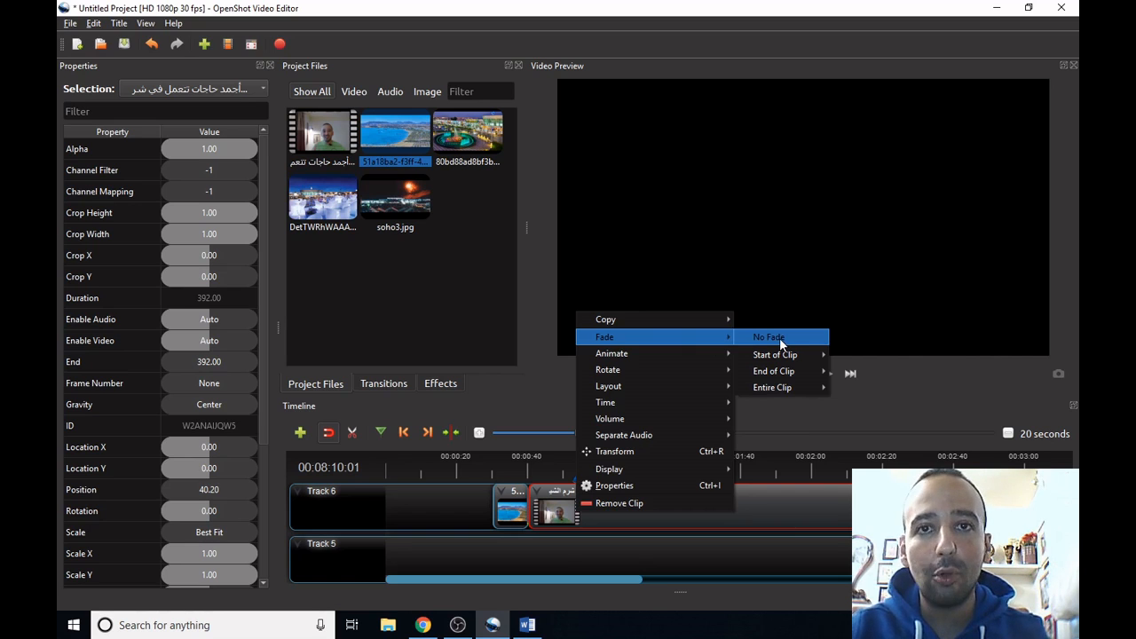
mouse_move(776, 355)
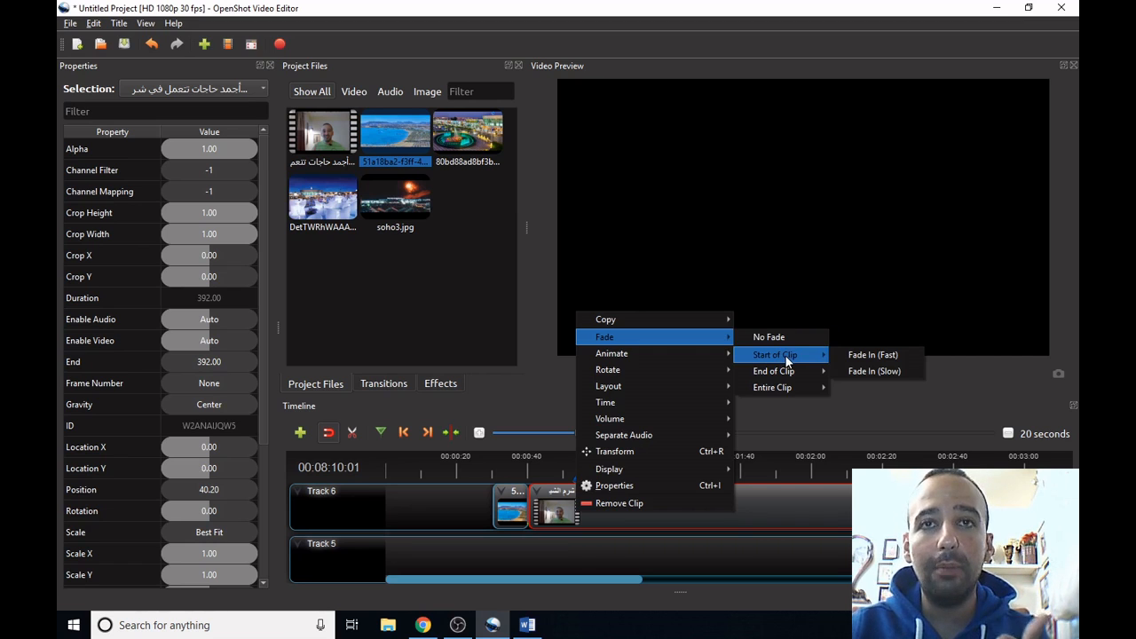
mouse_move(787, 376)
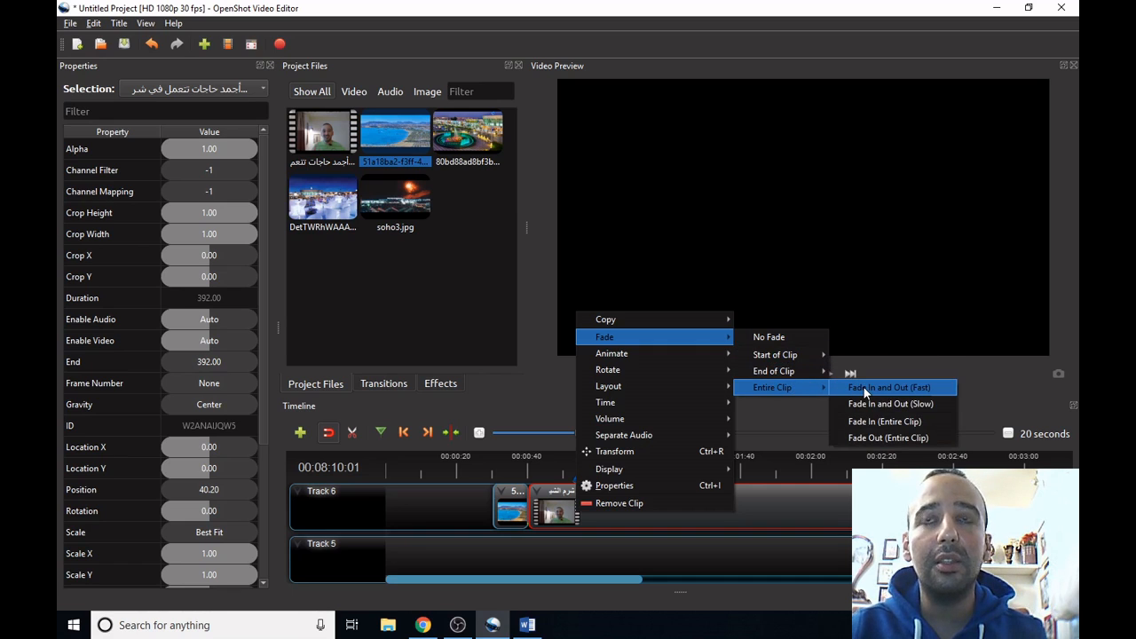
left_click(864, 388)
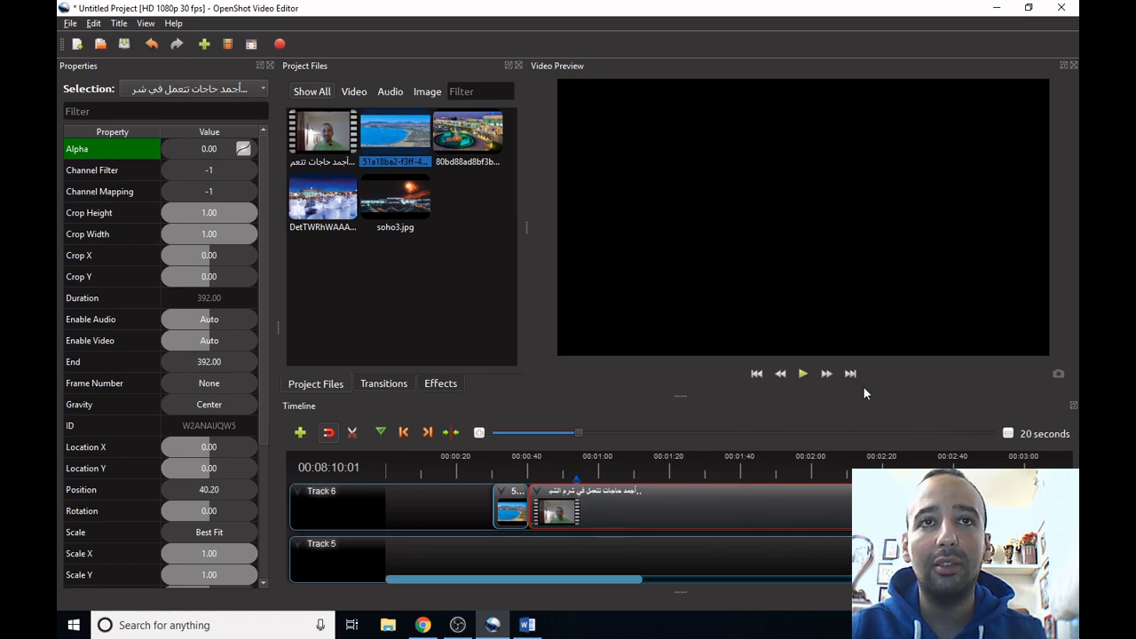
Step: Play the timeline from about 38.8 seconds to preview the fade at the start of the video clip, and undo the fade
left_click(522, 466)
left_click(803, 374)
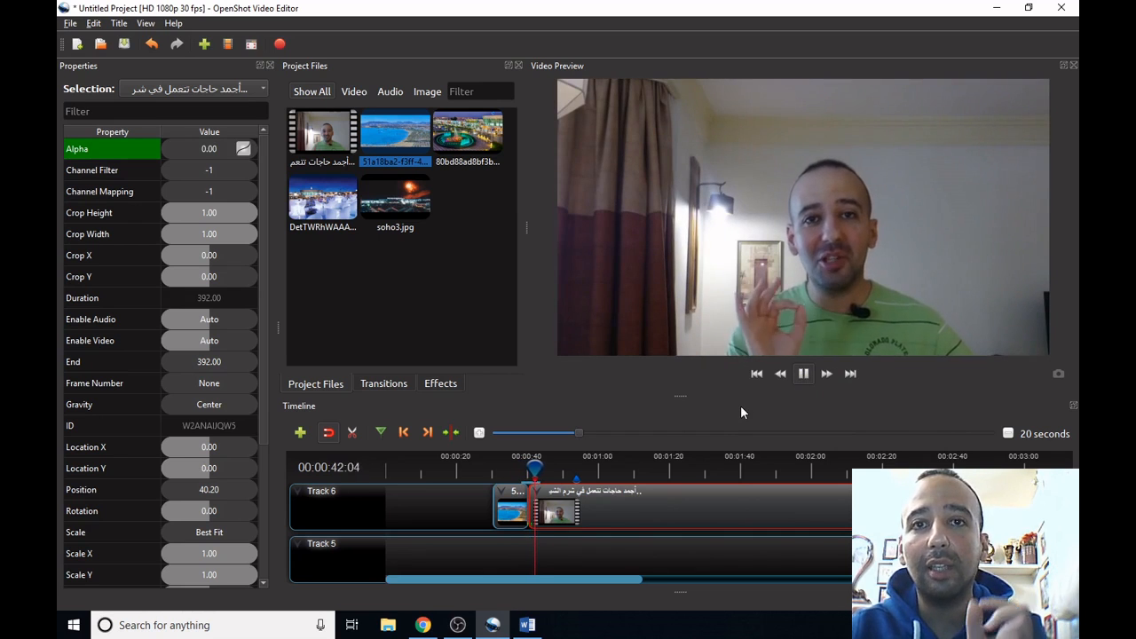
left_click(803, 374)
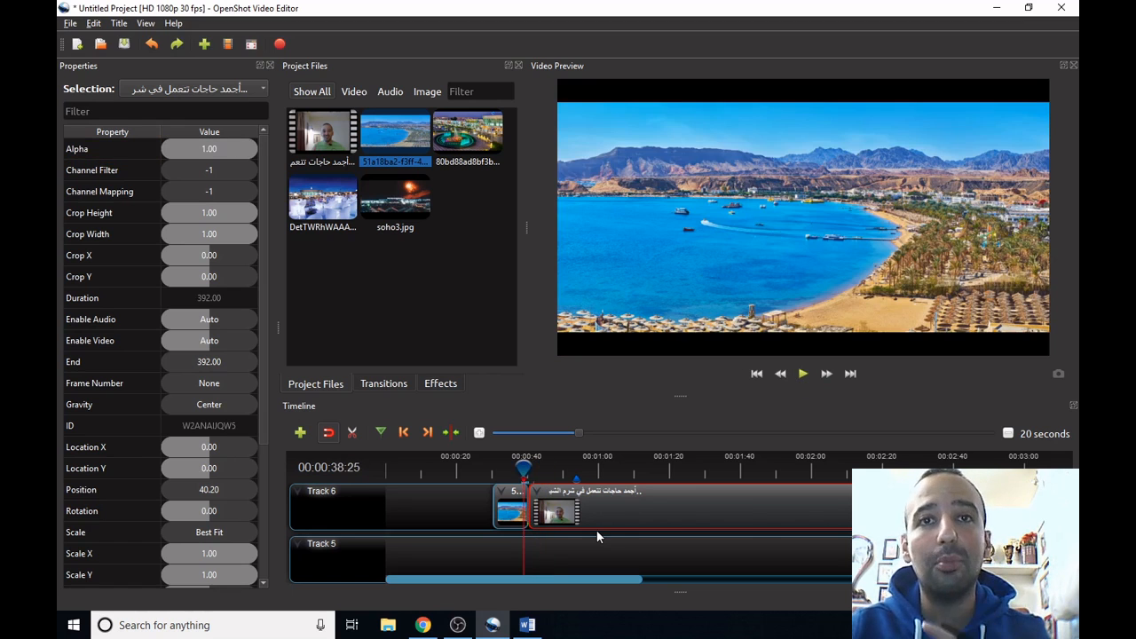
Step: Apply the Fade In (Slow) option to the start of the video clip on Track 6 and preview the fade from about 38.8 seconds
right_click(585, 514)
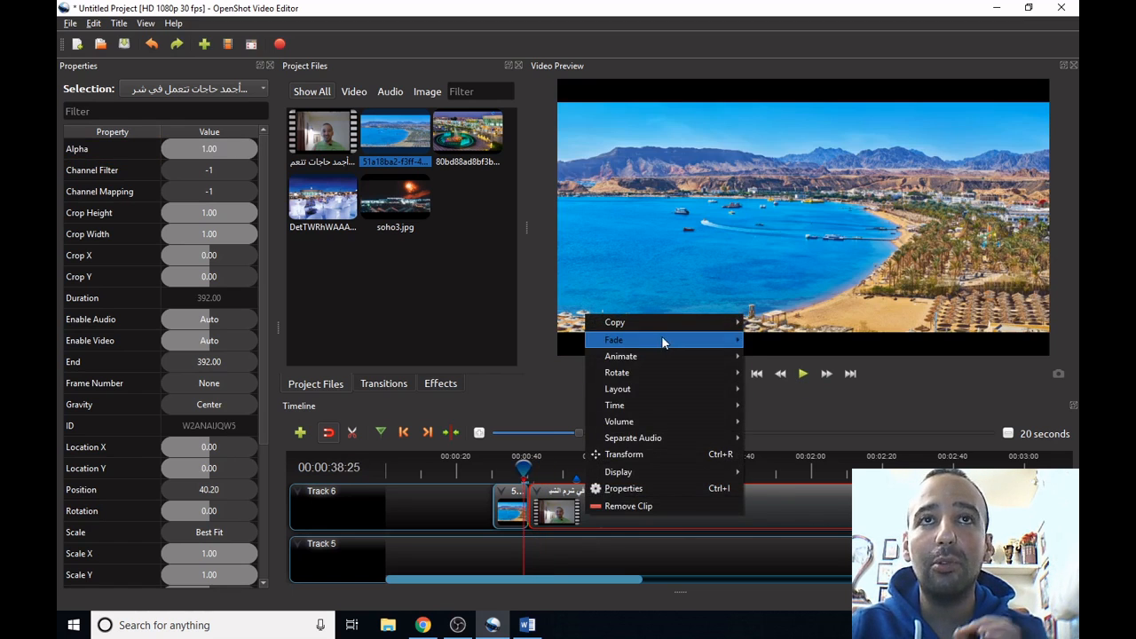
mouse_move(662, 340)
mouse_move(809, 364)
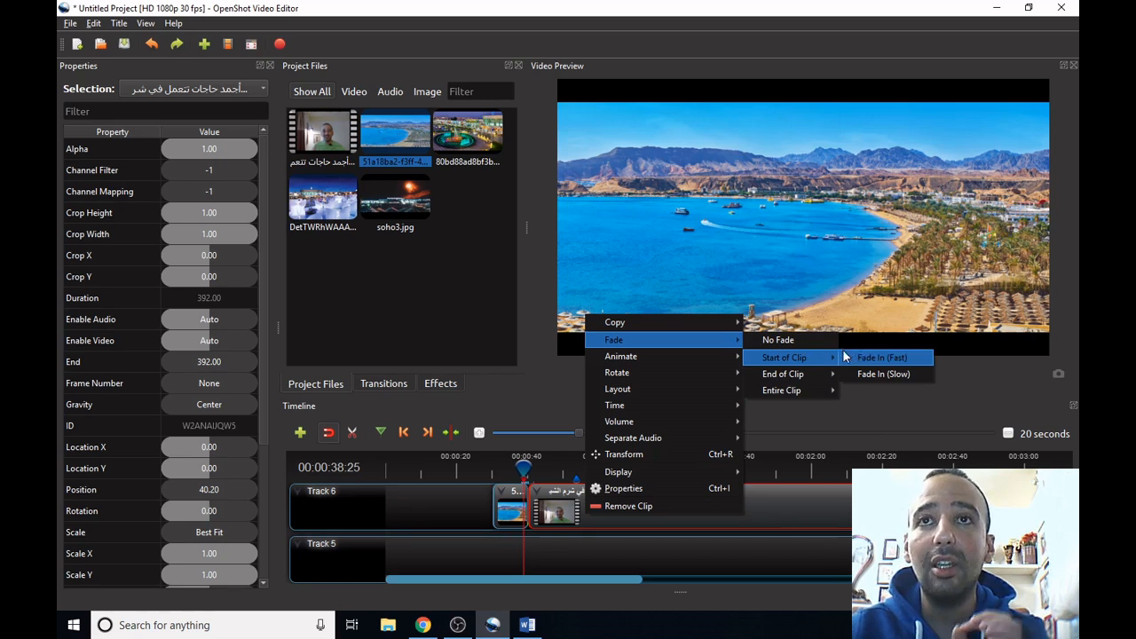
left_click(881, 373)
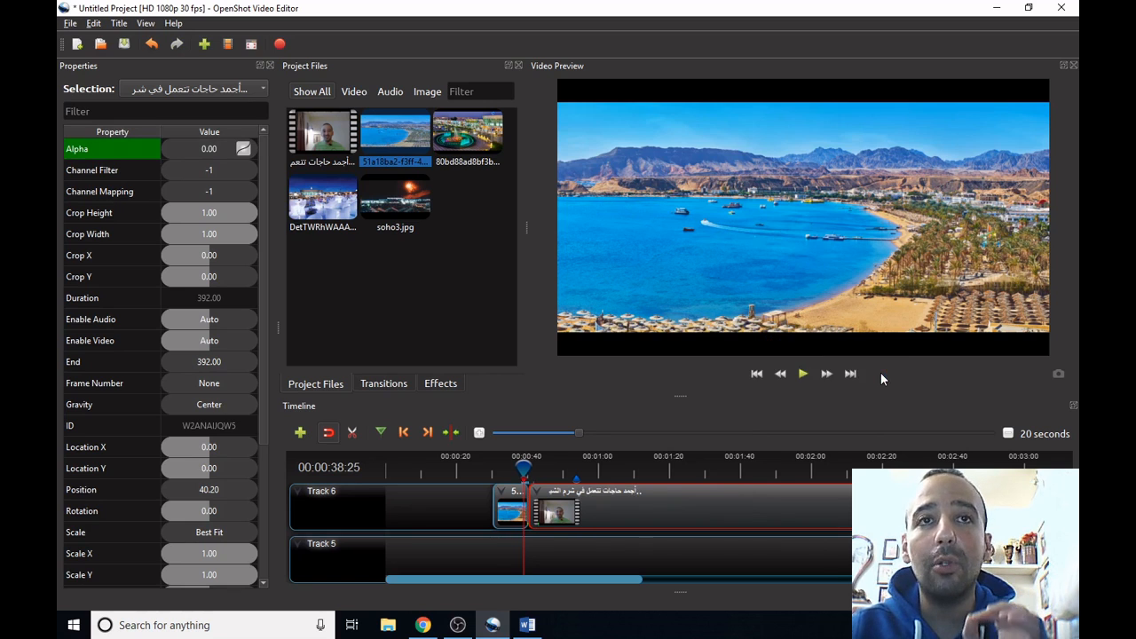
left_click(803, 374)
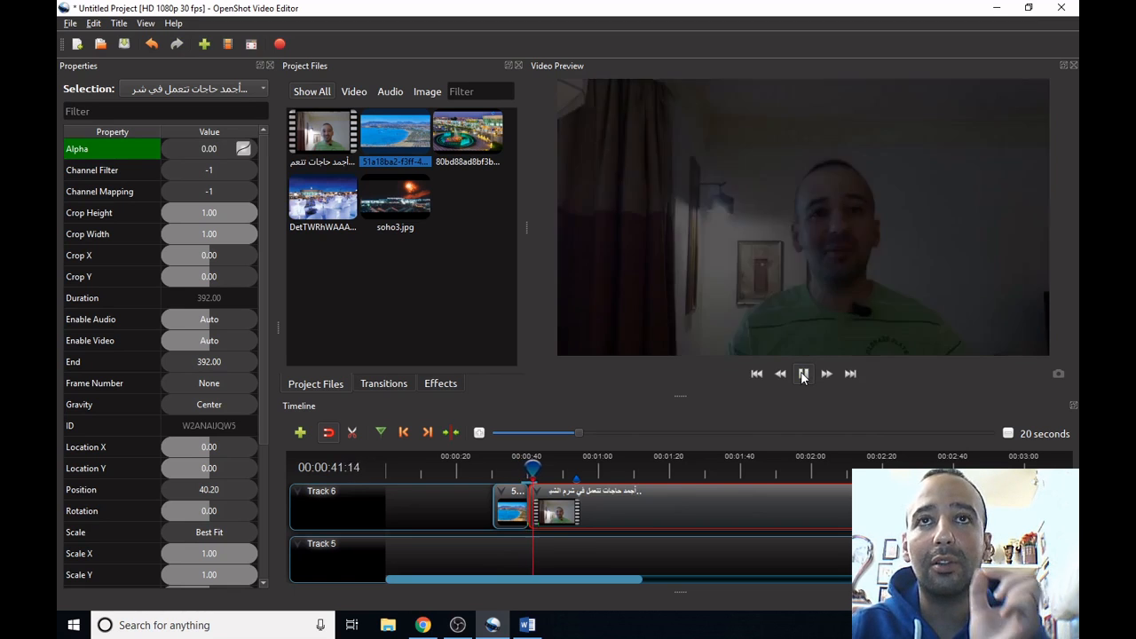
left_click(803, 373)
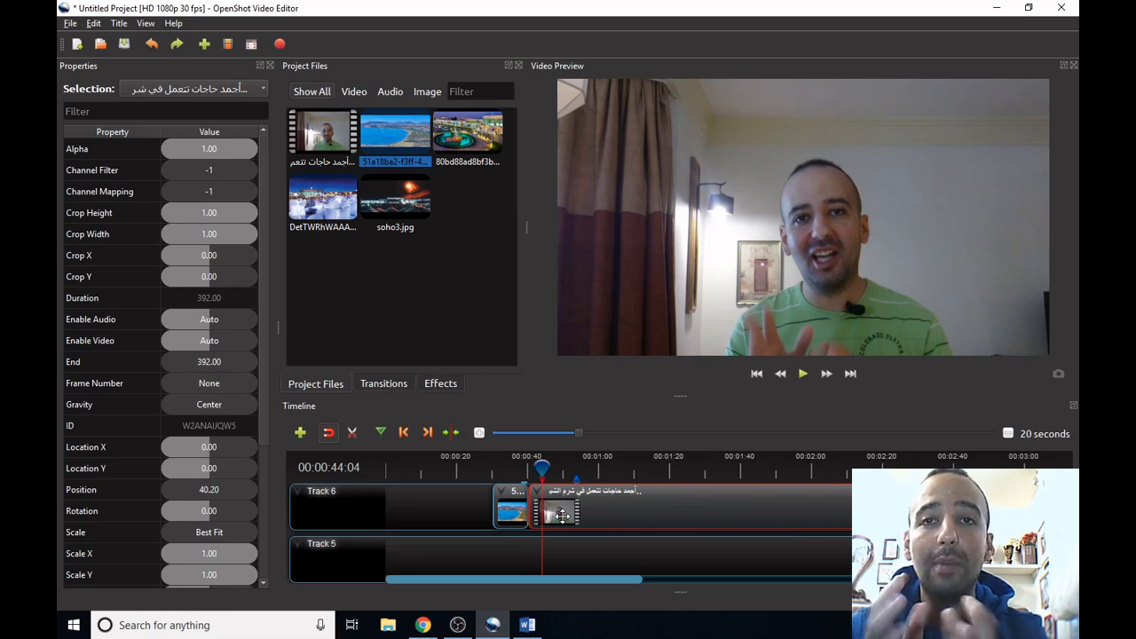
Step: Move the bay image on Track 6 to 34.3 seconds so it overlaps the video clip, and preview the resulting transition from about 38 seconds
left_click(515, 507)
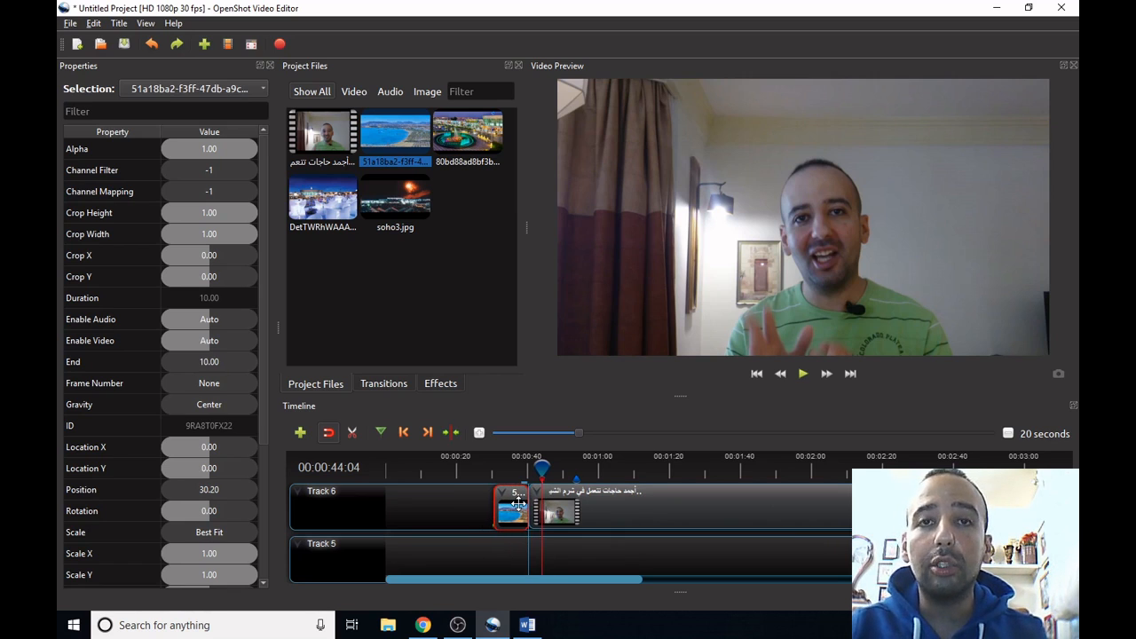
left_click_drag(518, 504, 528, 506)
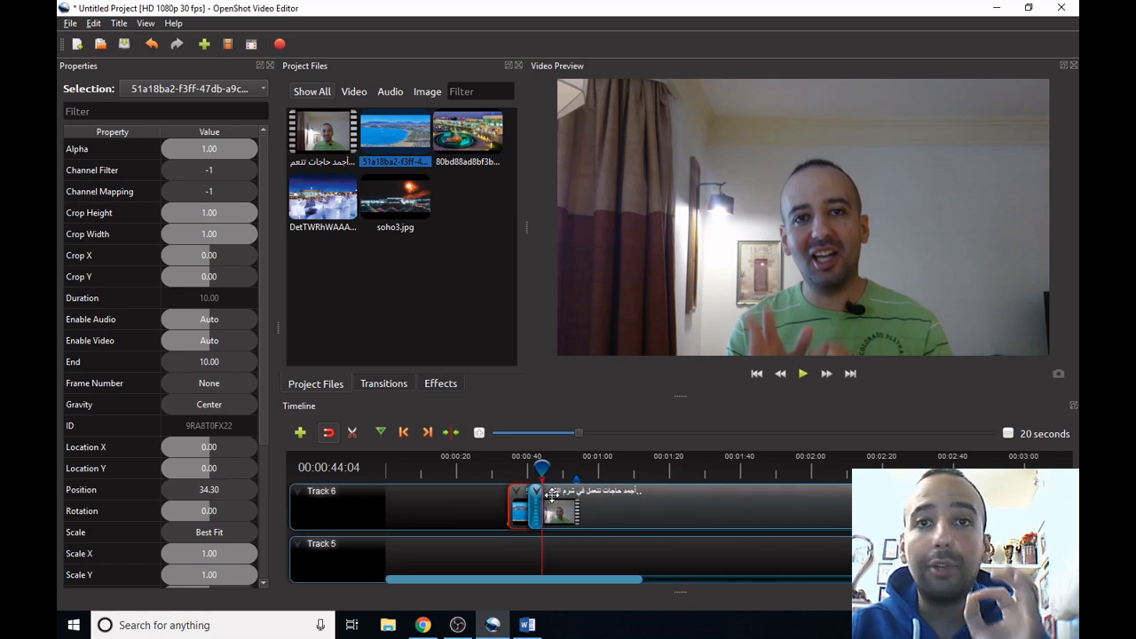
left_click(521, 468)
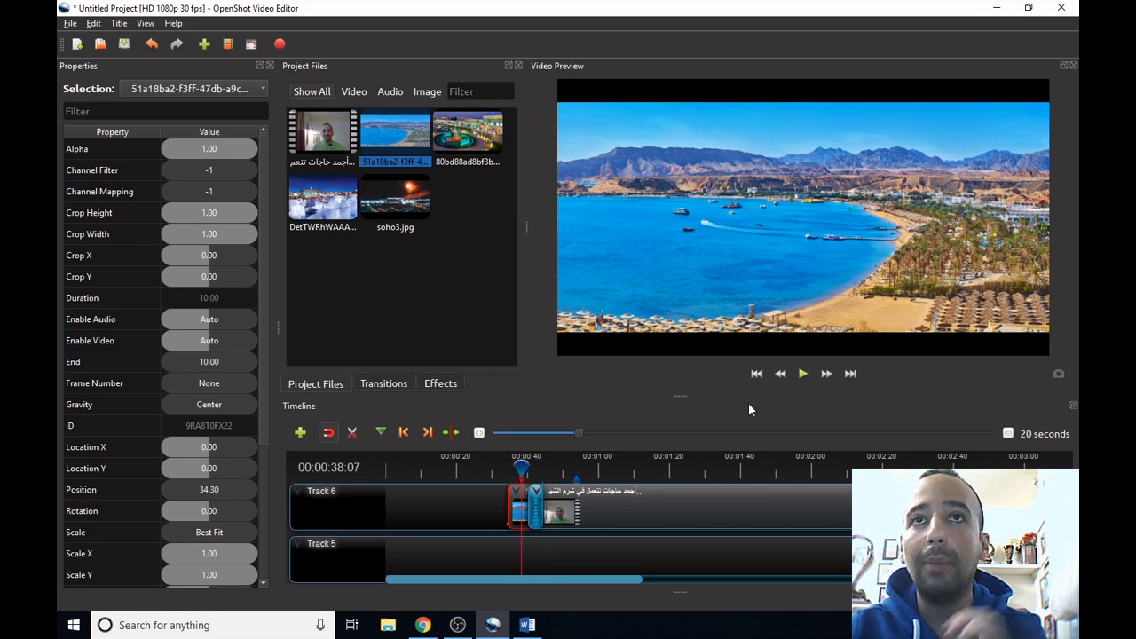
left_click(800, 377)
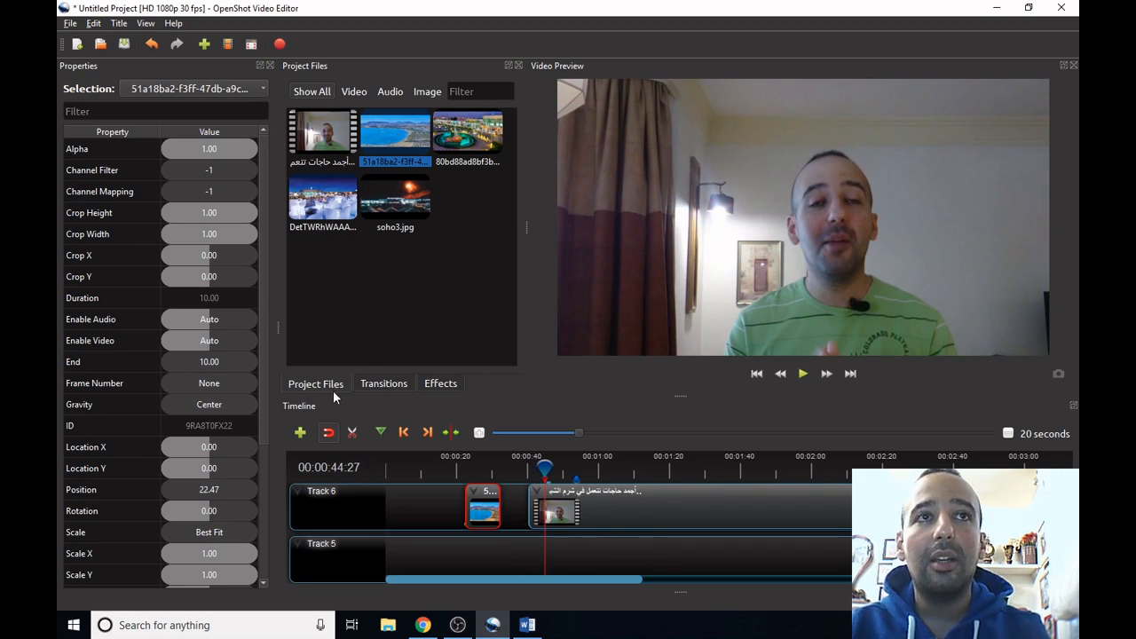
Step: Add the Barr ripple 10 transition to the start of the video clip on Track 6 and play it back
left_click(394, 339)
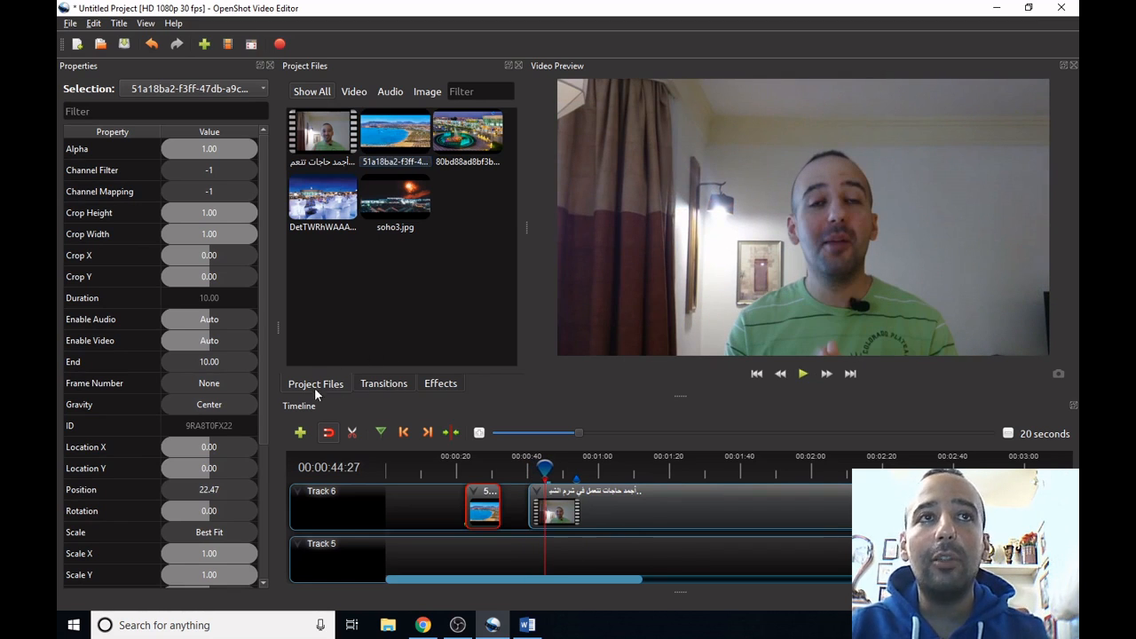
left_click(380, 385)
left_click(439, 386)
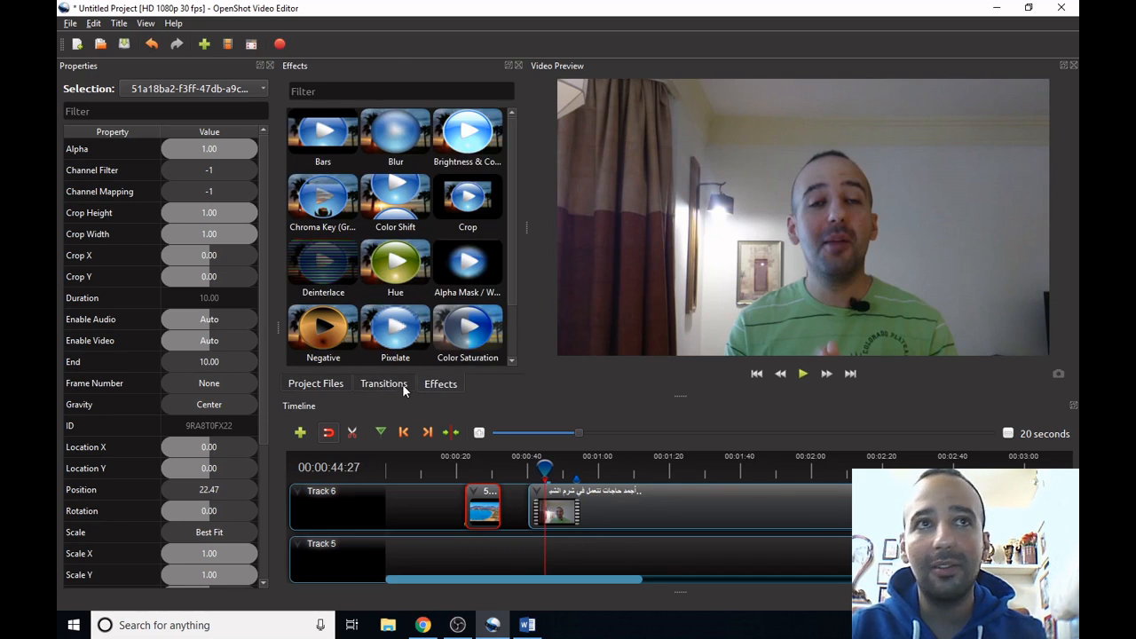
left_click(402, 383)
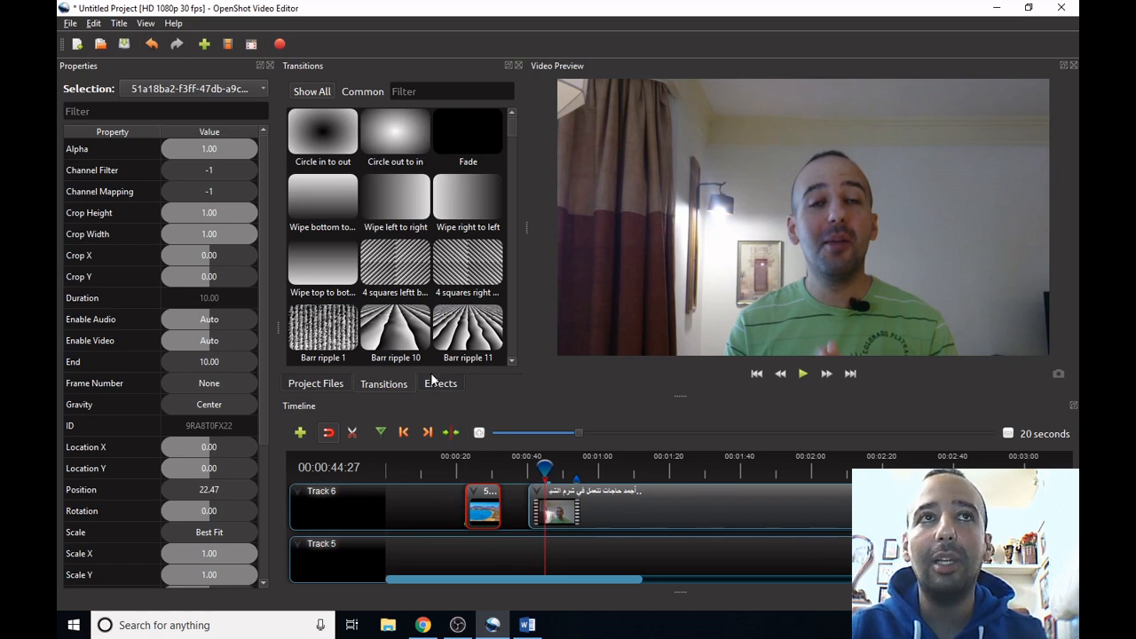
left_click(393, 326)
left_click_drag(393, 327, 527, 467)
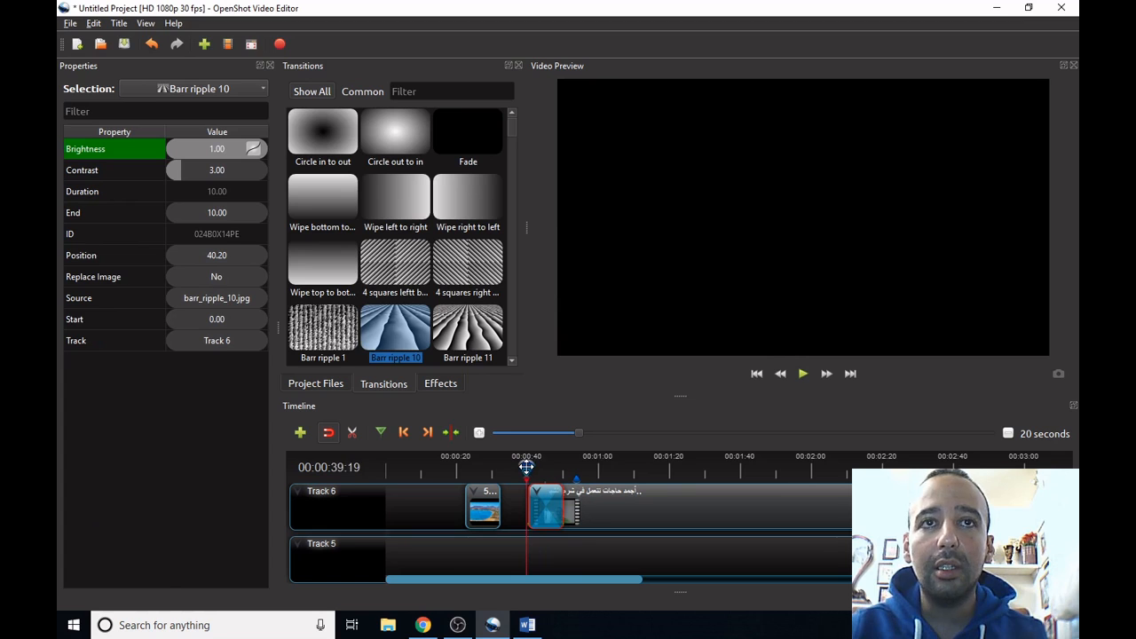
left_click(804, 374)
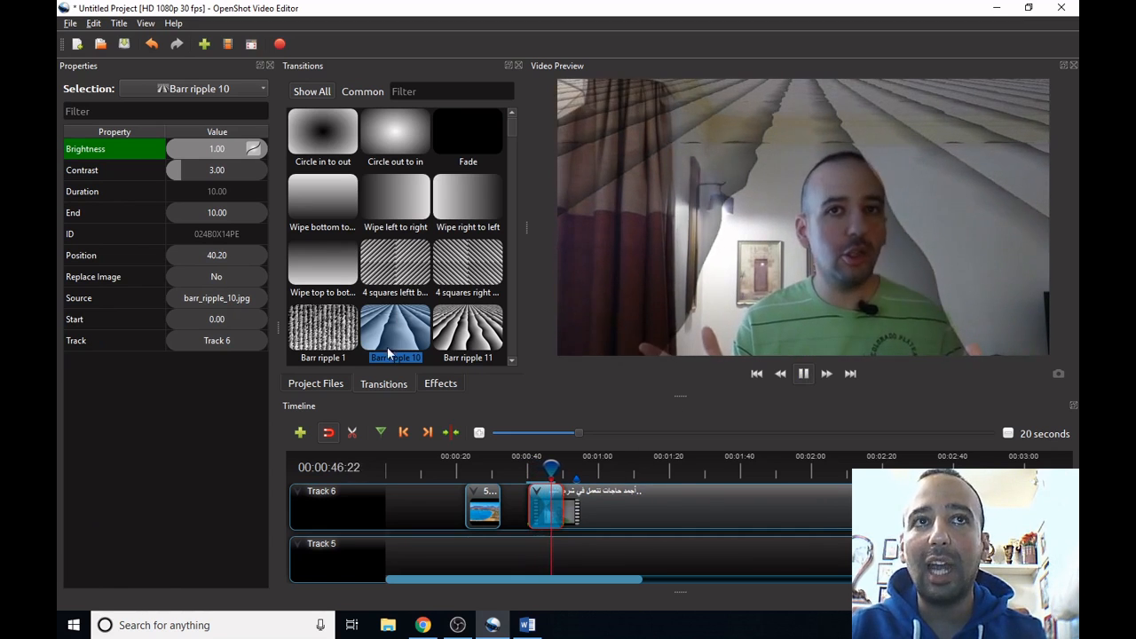
left_click(805, 374)
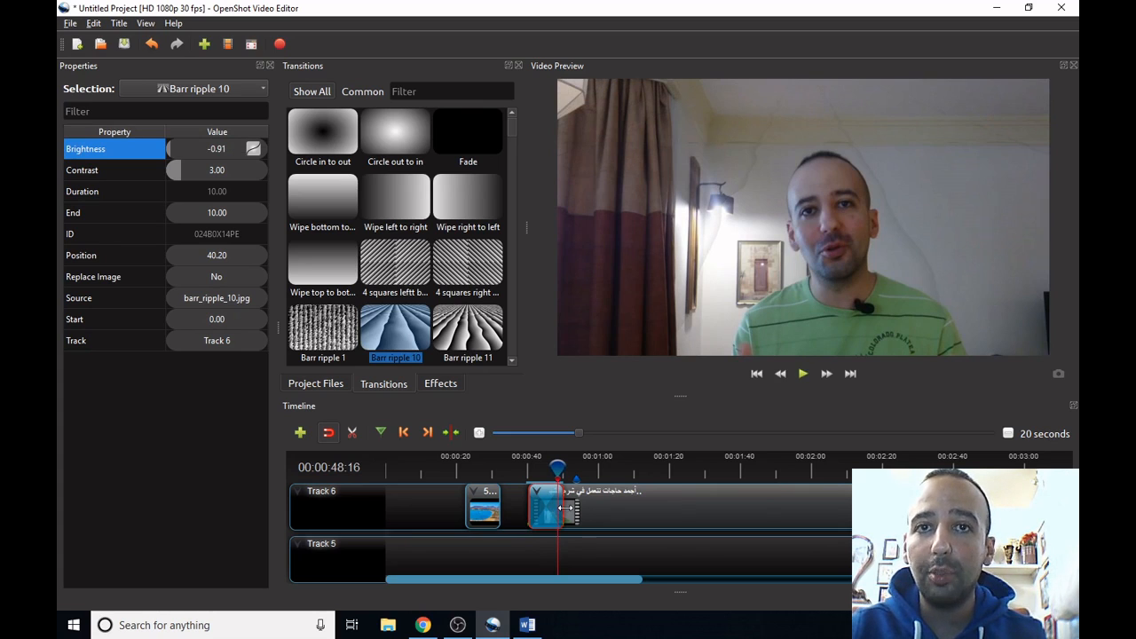
Step: Shorten the Barr ripple 10 transition on Track 6 to 5 seconds and replay it from just before its start
left_click_drag(565, 508, 547, 507)
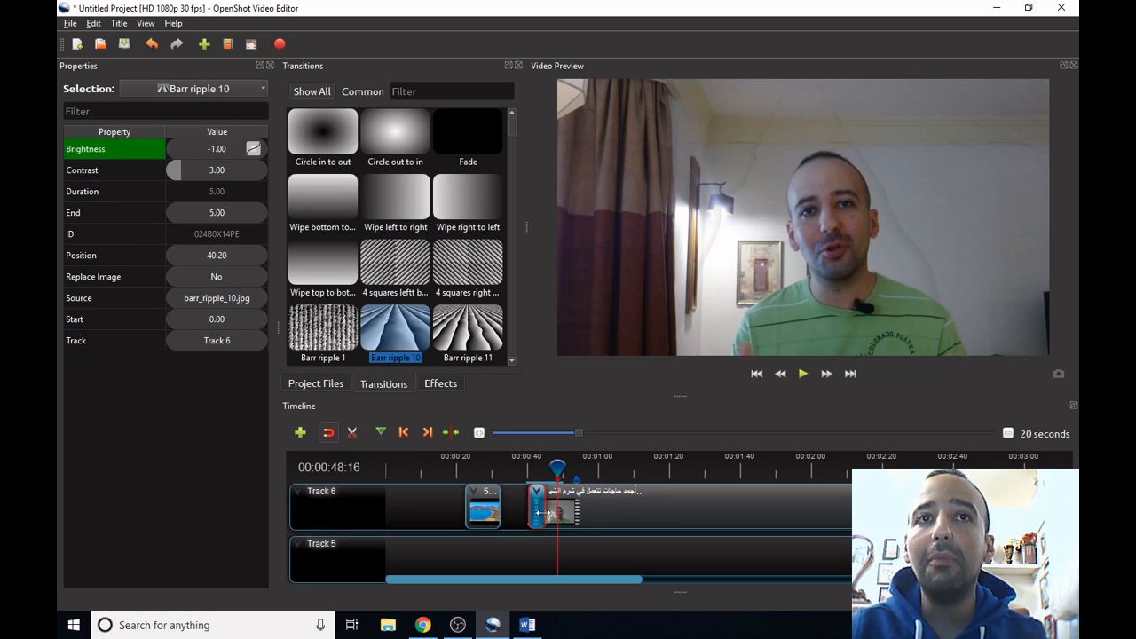
left_click(528, 468)
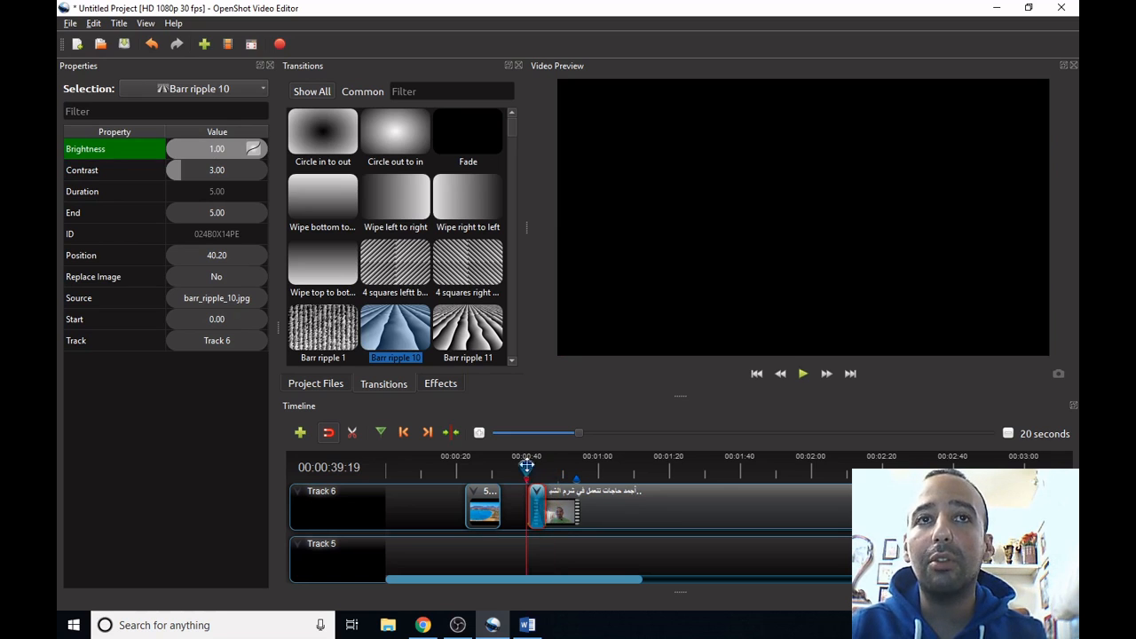
left_click(806, 377)
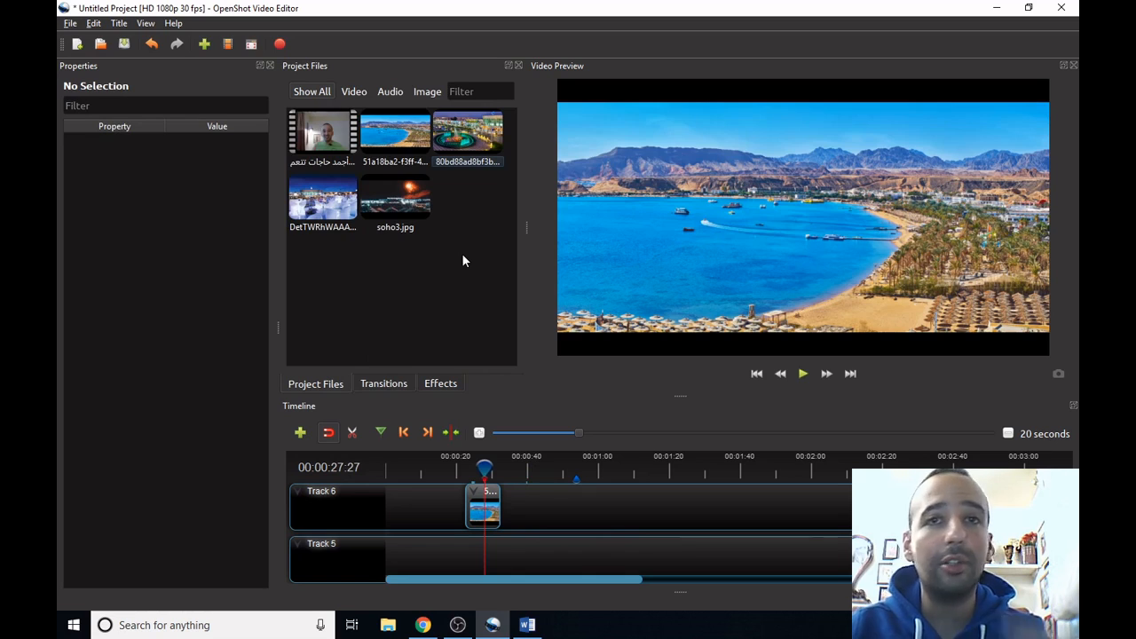
Step: Select all four images in the project files and set up adding them to the timeline with a Random transition
left_click_drag(493, 271, 395, 155)
left_click(325, 200, "ctrl")
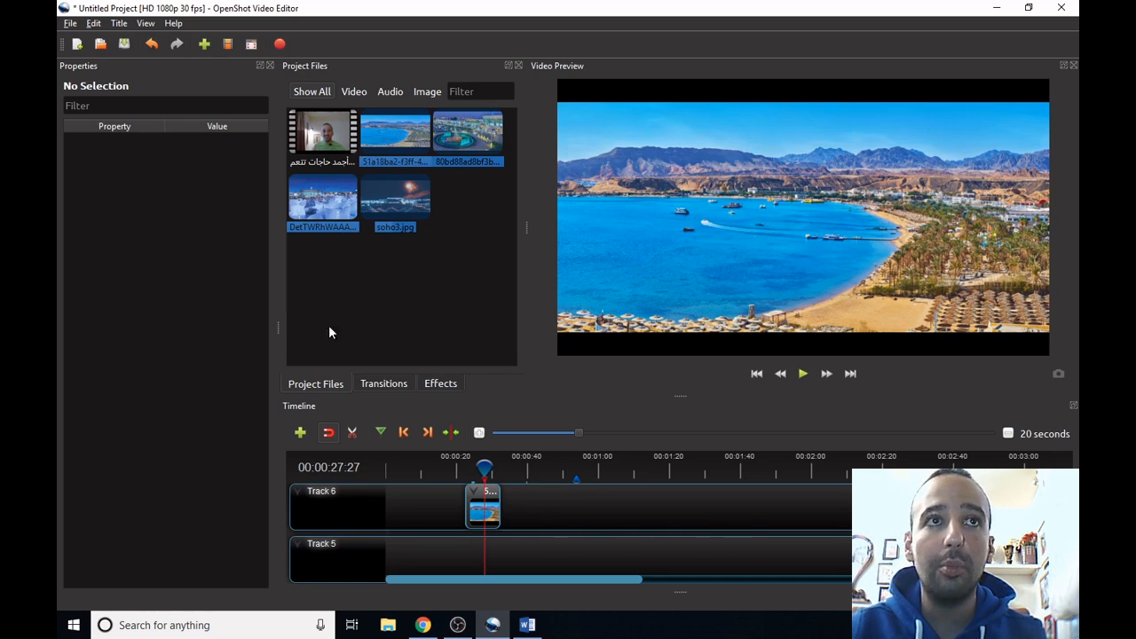
right_click(399, 126)
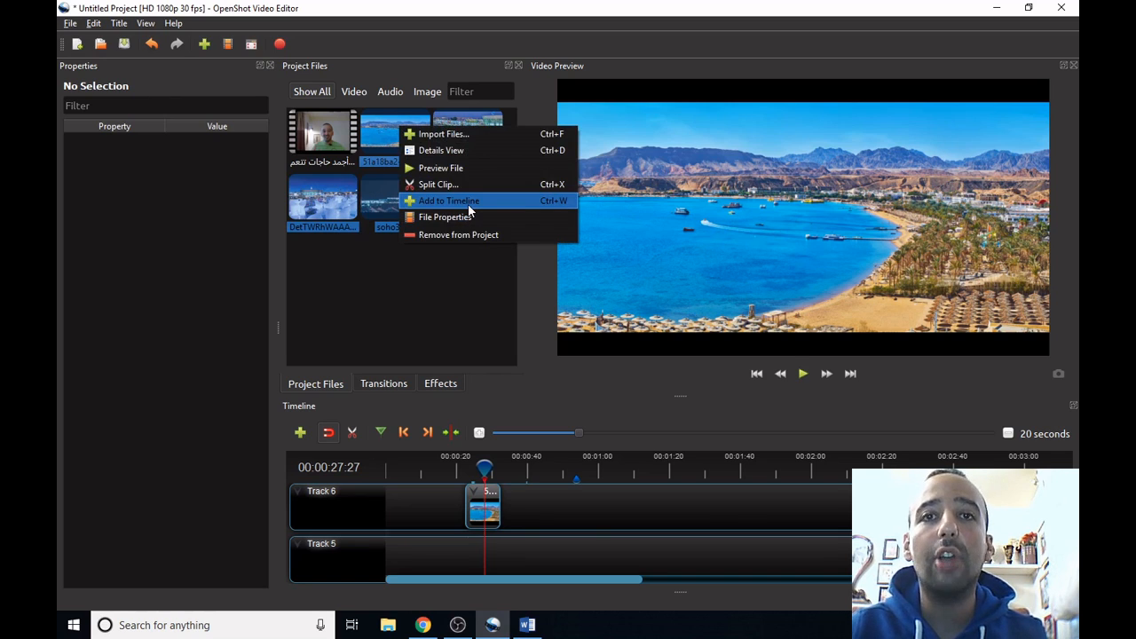
left_click(468, 203)
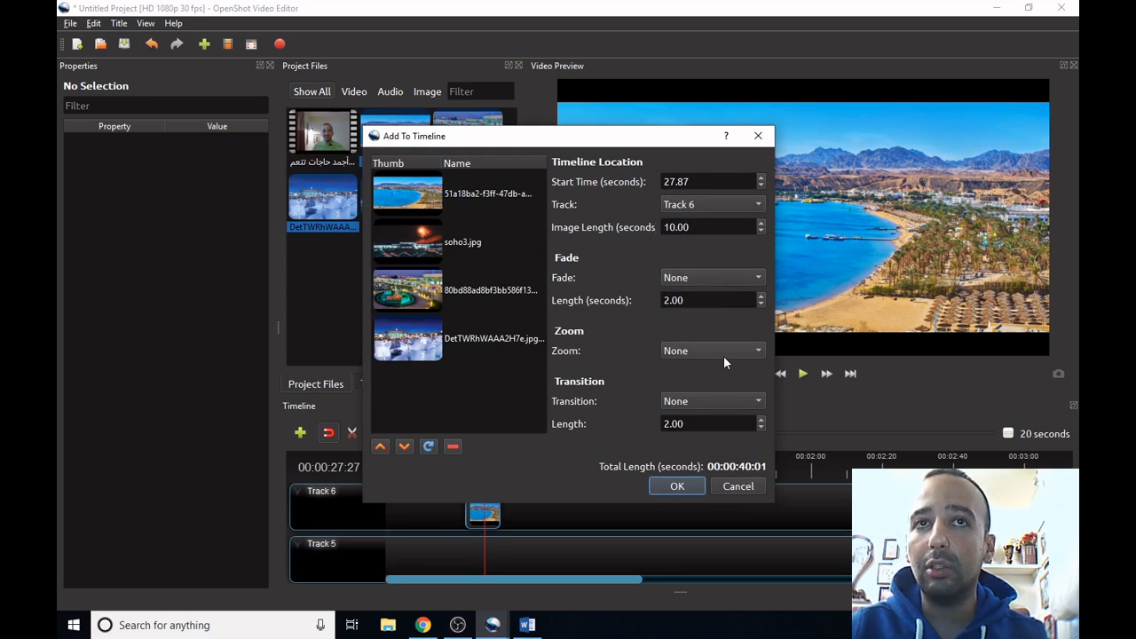
left_click(734, 401)
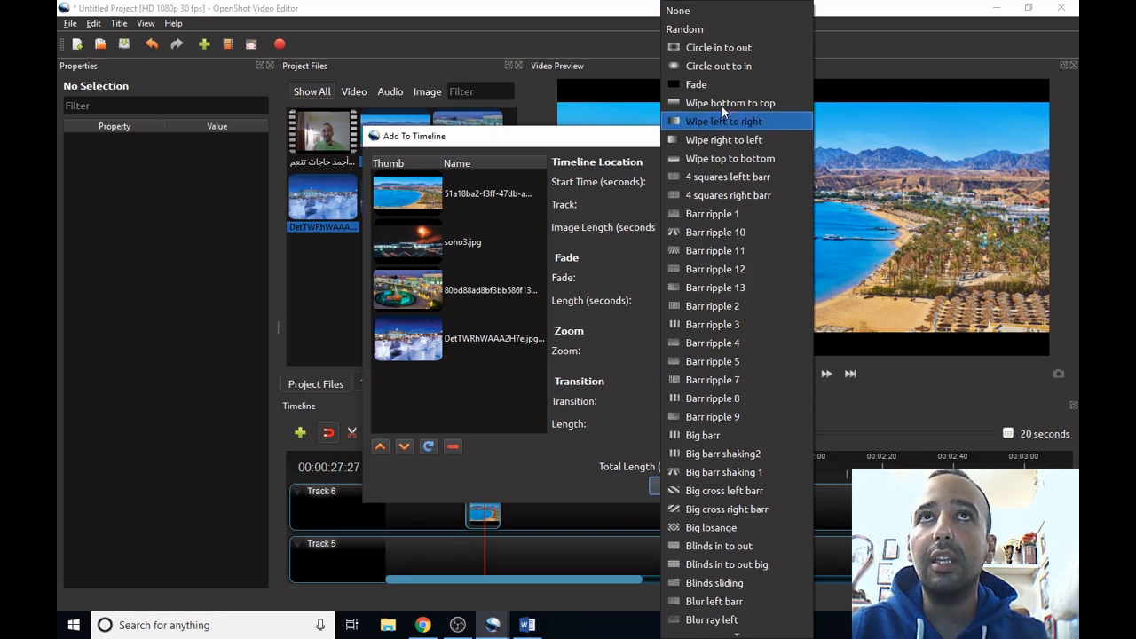
left_click(704, 28)
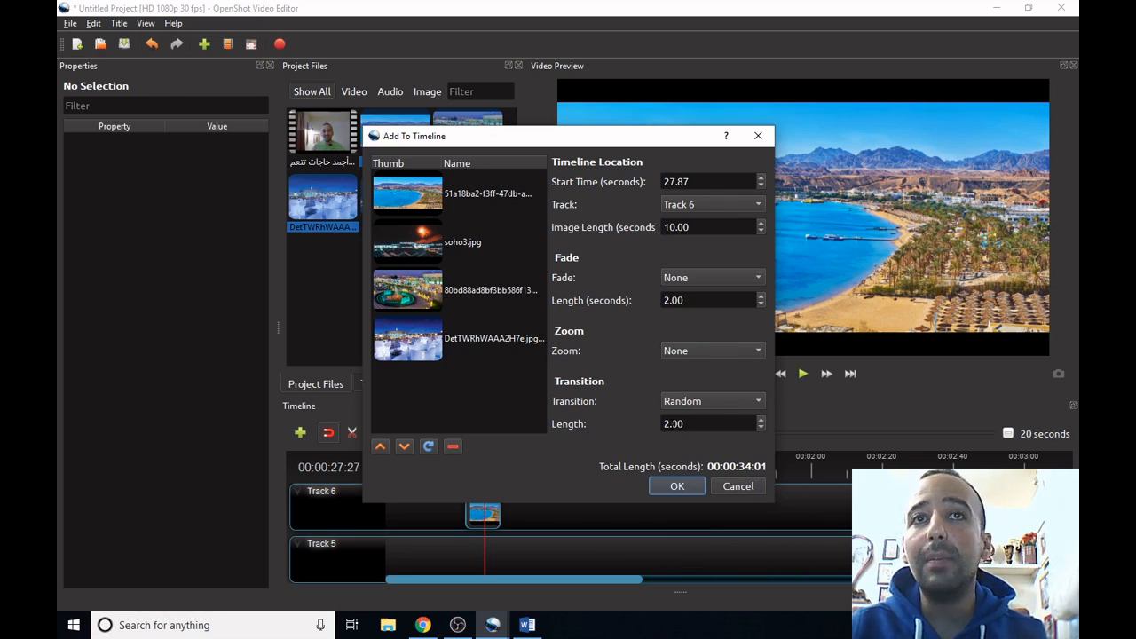
Step: Add the images to Track 6 with a 4-second image length and a 100-second start time, and place the playhead just before them
left_click(667, 425)
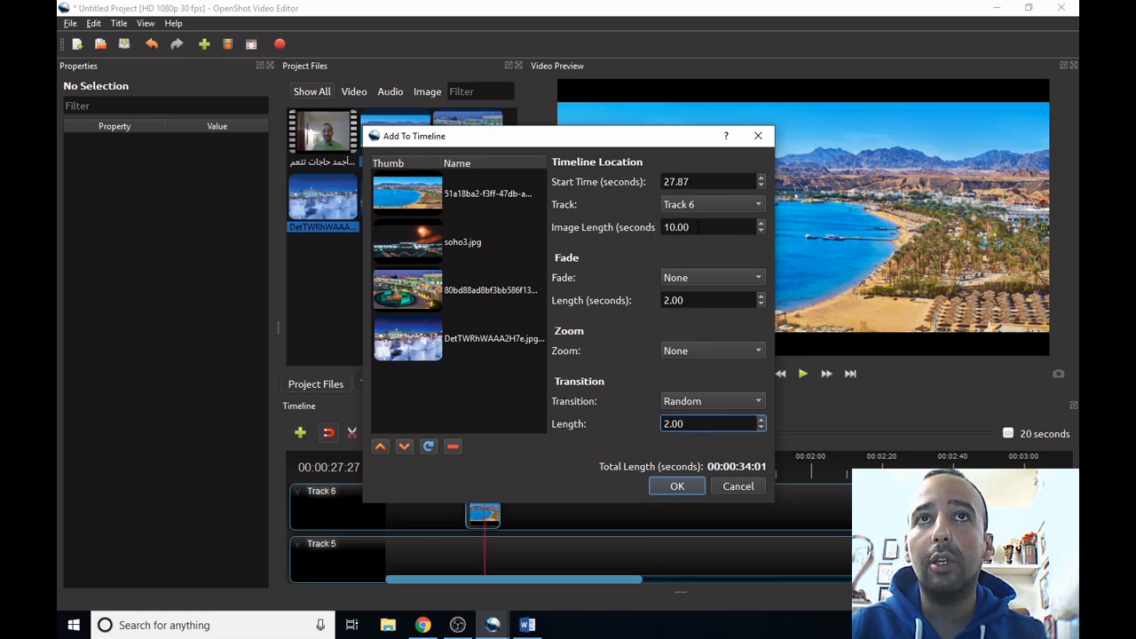
left_click(677, 227)
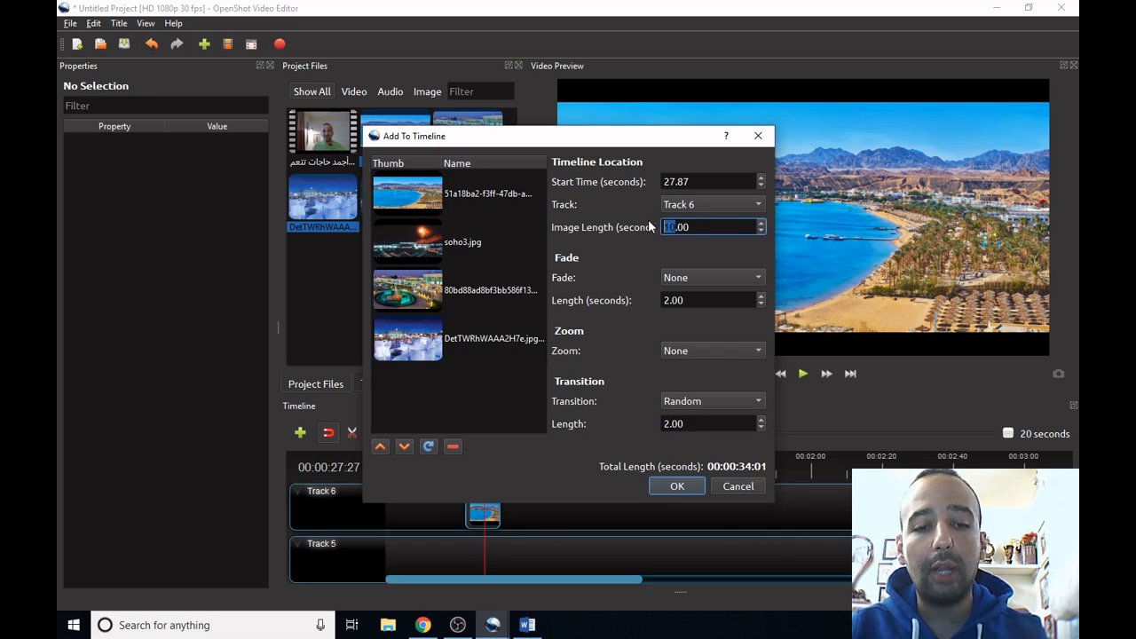
type("4")
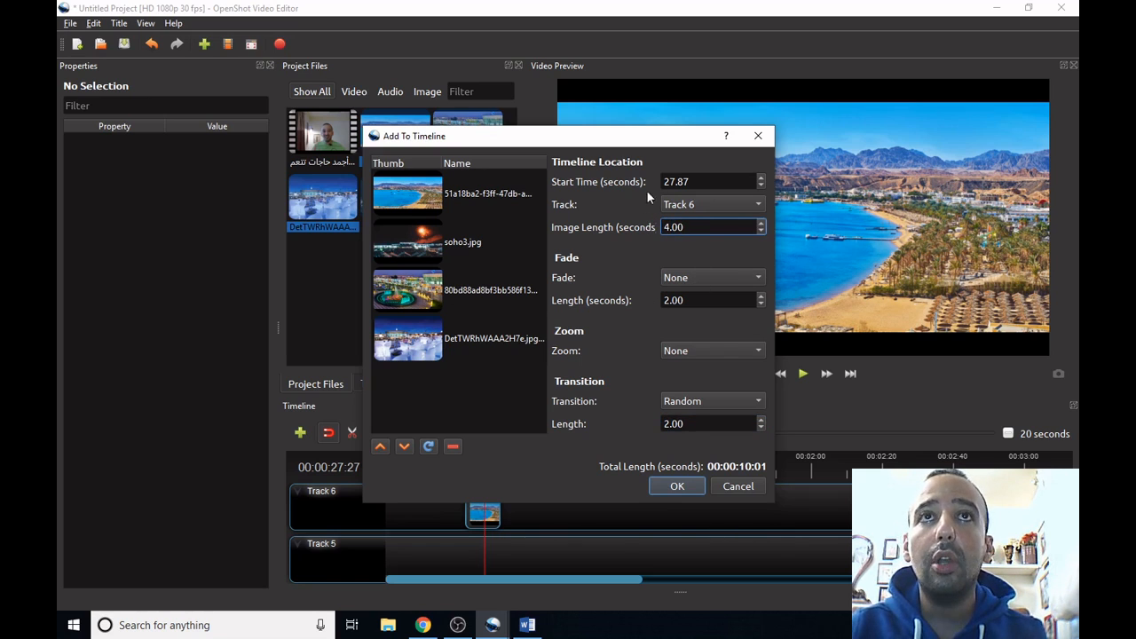
double_click(701, 181)
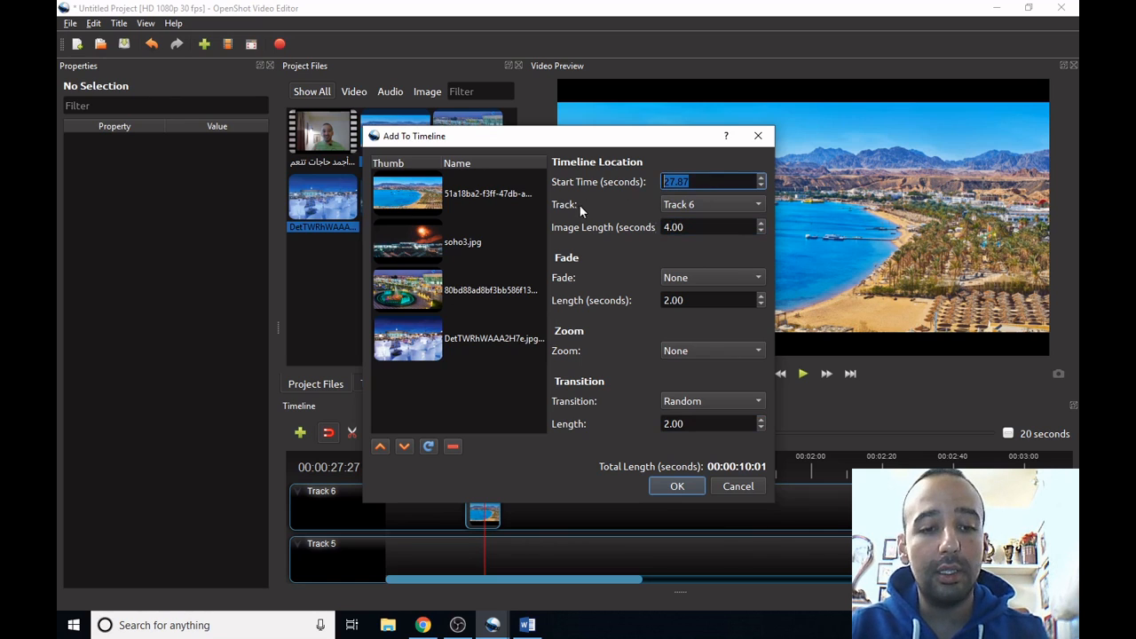
type("100")
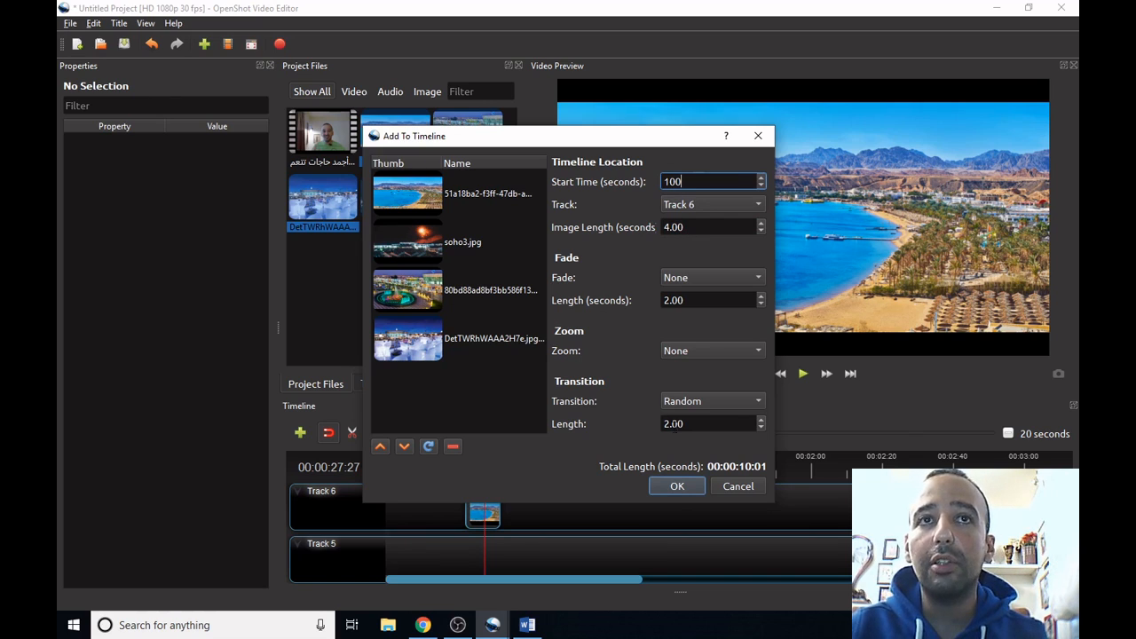
left_click(677, 487)
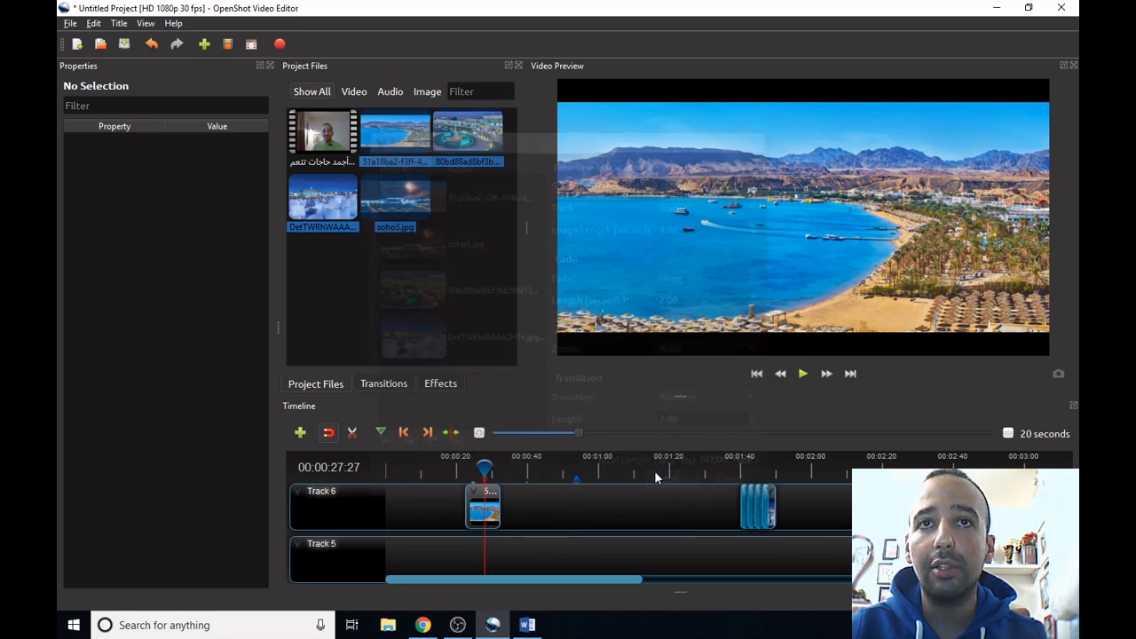
left_click(738, 469)
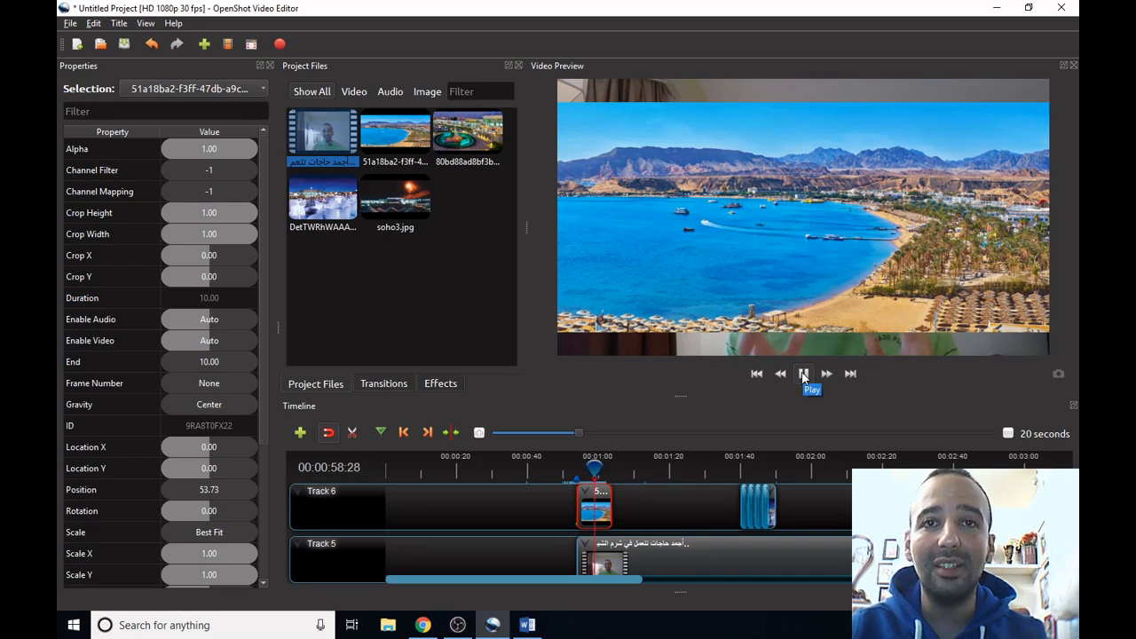
Step: Transform the bay image on Track 6, stretching it vertically to a Scale Y of 1.29 so it fills the frame
right_click(592, 512)
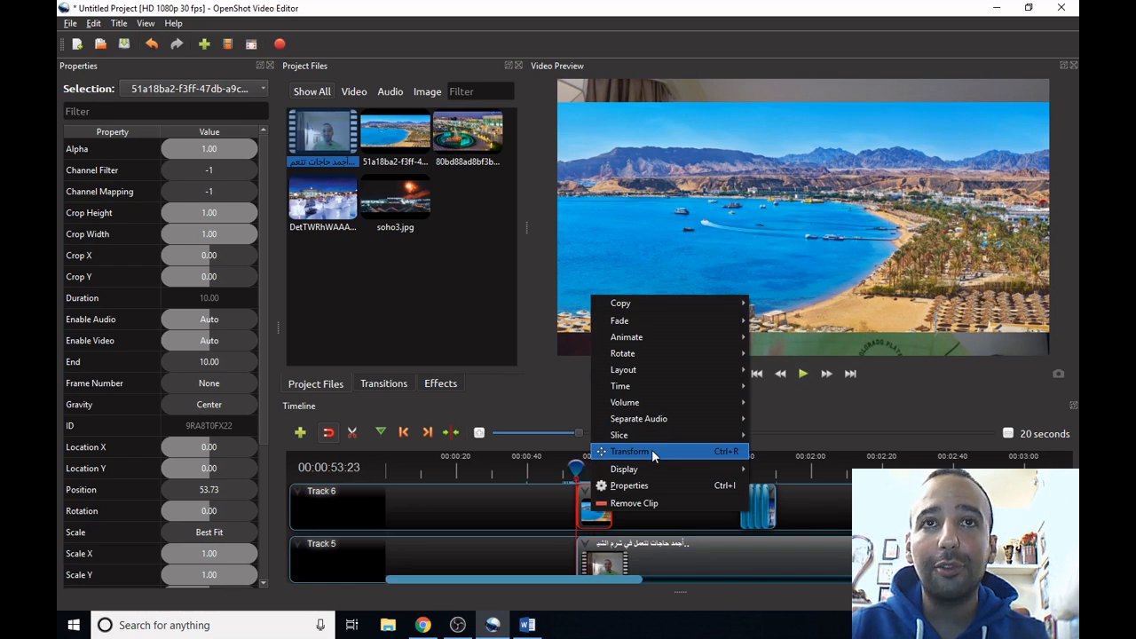
left_click(652, 451)
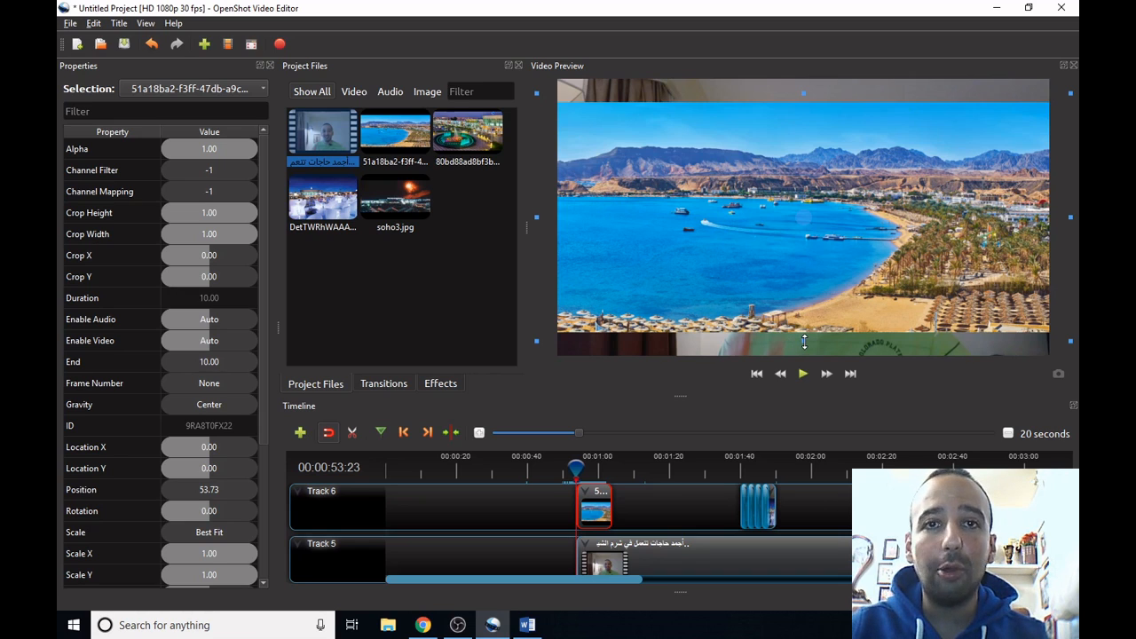
left_click_drag(805, 342, 810, 396)
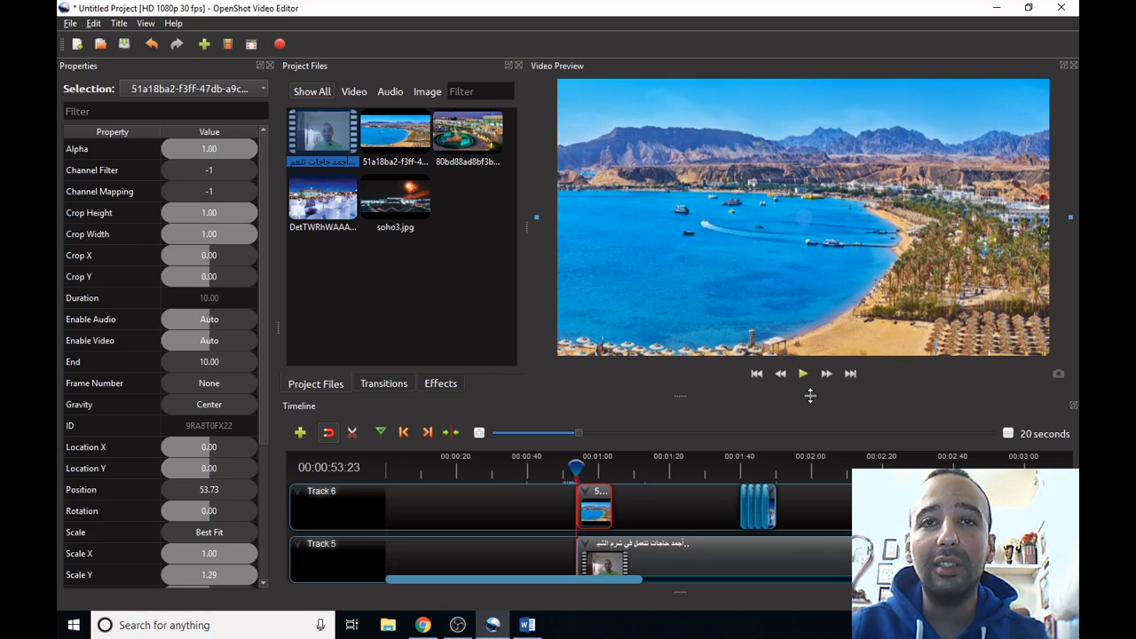
left_click(538, 515)
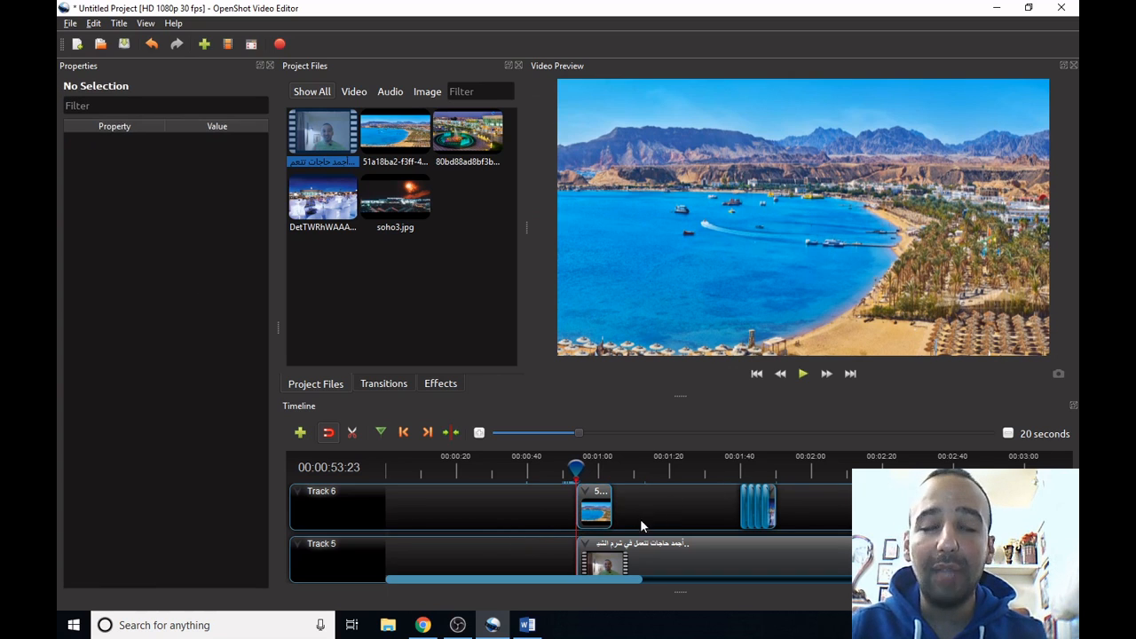
left_click(598, 503)
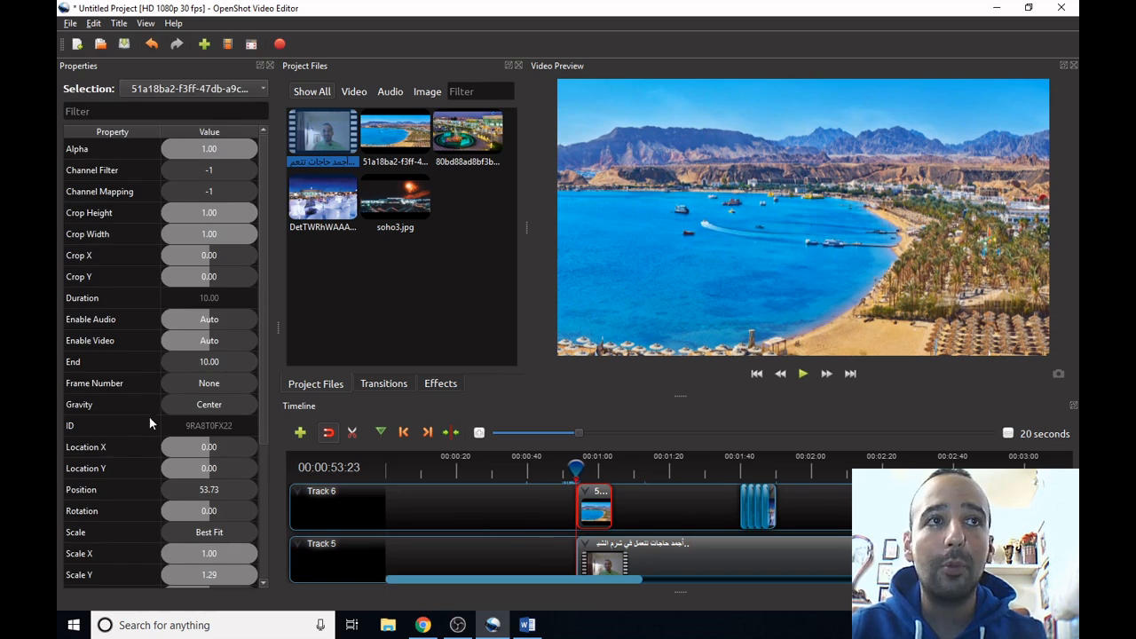
Step: Set the Scale X and Scale Y of the bay image on Track 6 to 2
scroll(169, 435, "down", 2)
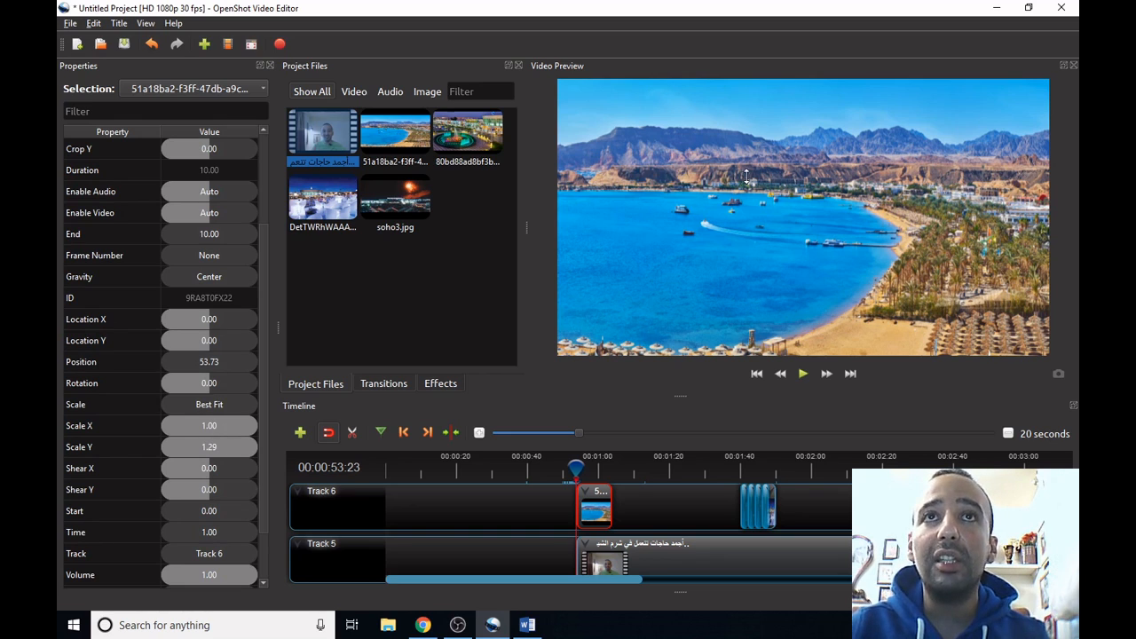
double_click(218, 426)
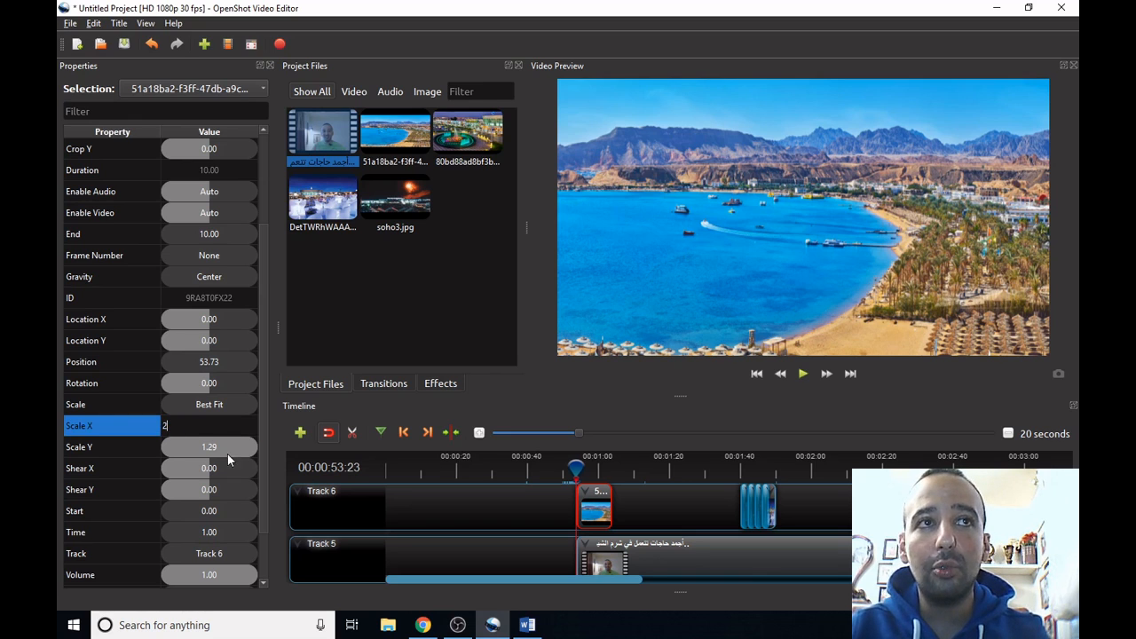
key("Return")
double_click(221, 446)
type("2")
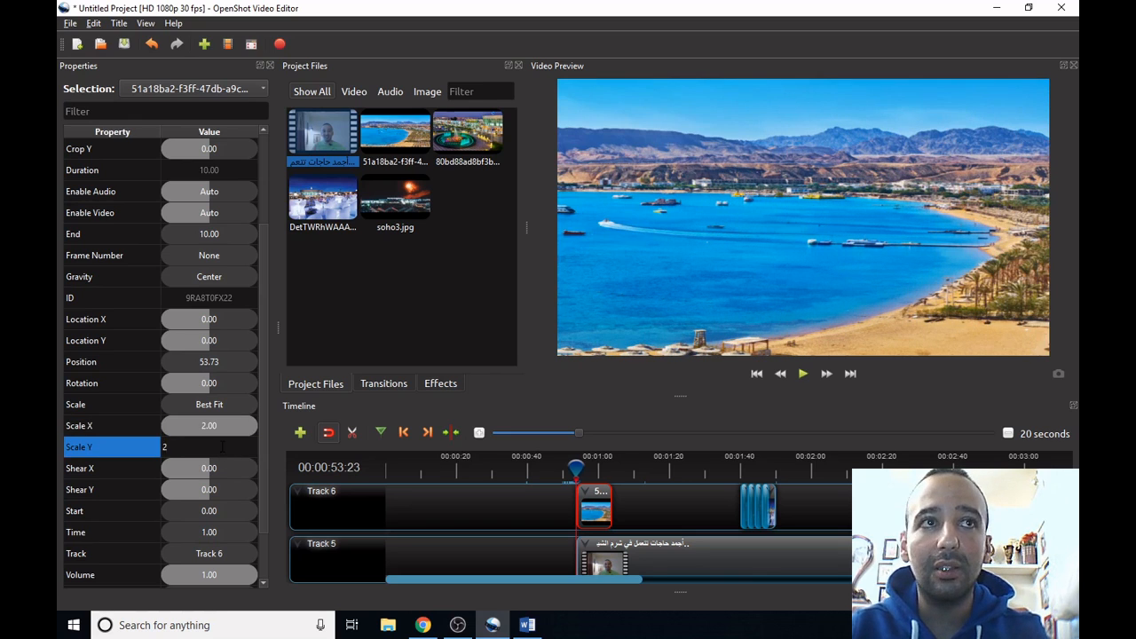
key("Return")
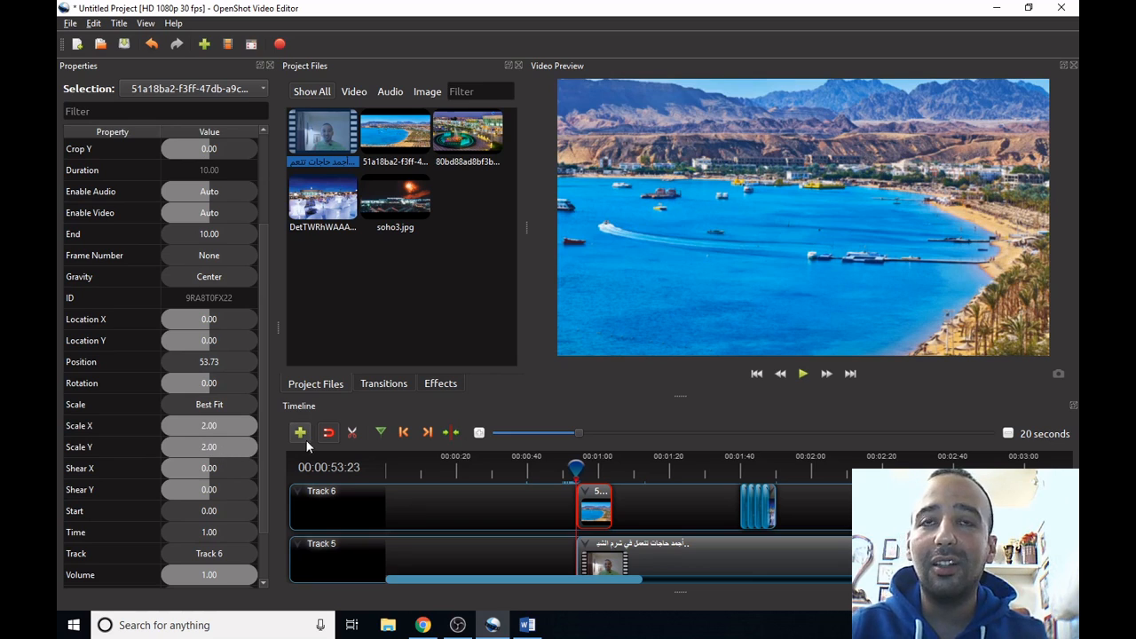
Step: Shrink the bay image on Track 6 by setting both its Scale Y and Scale X to 0.5
double_click(210, 447)
type(".5")
key("Return")
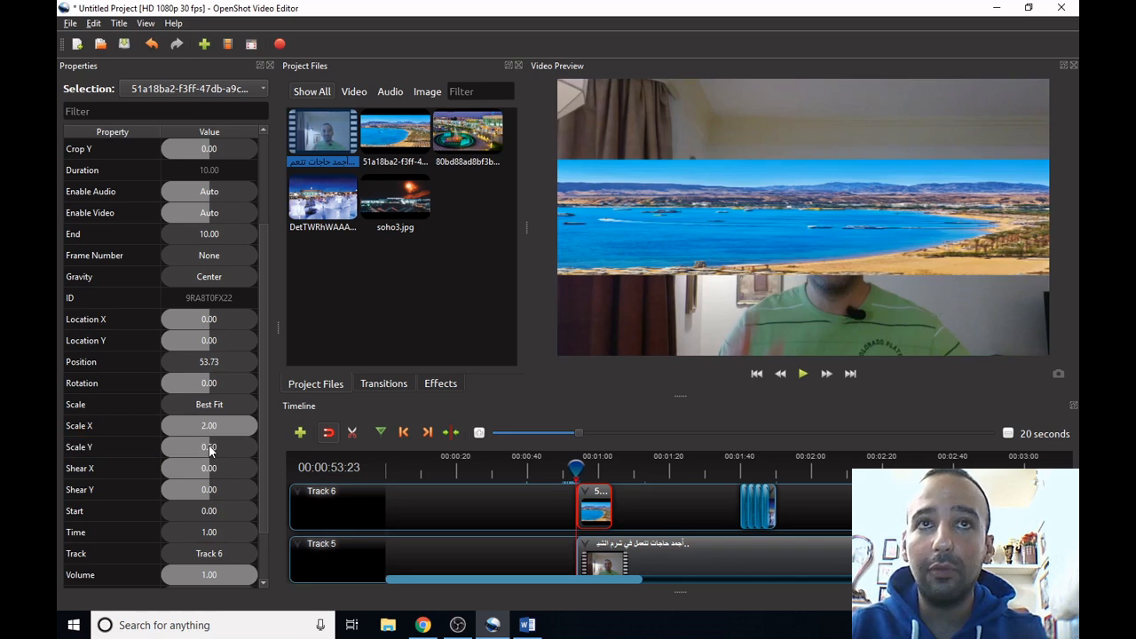
double_click(218, 426)
type(".")
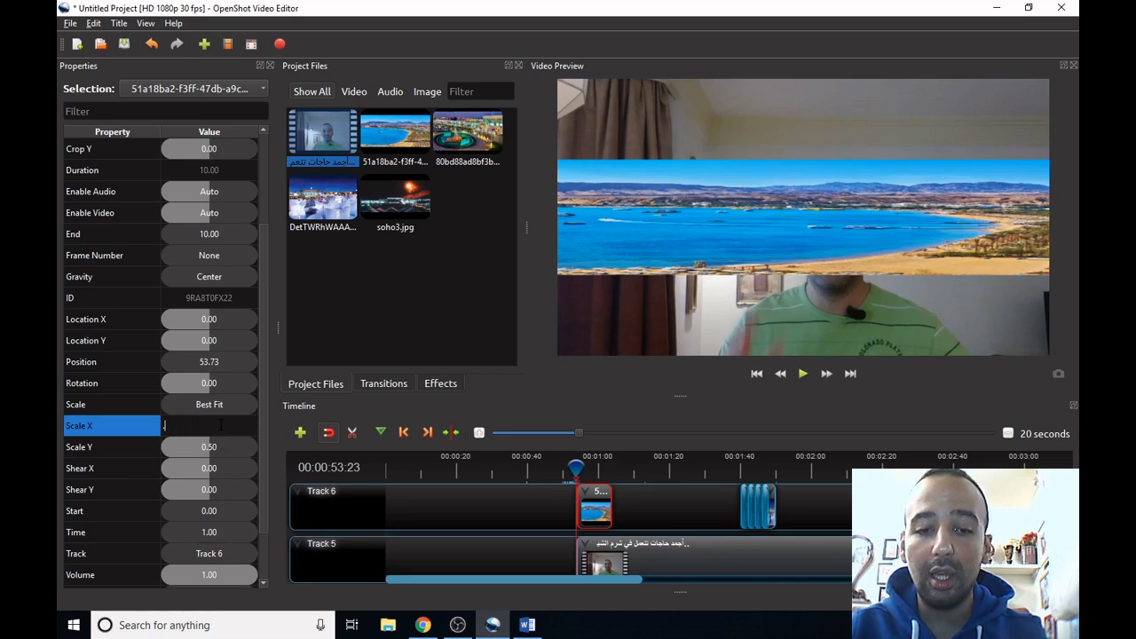
type("5")
key("Return")
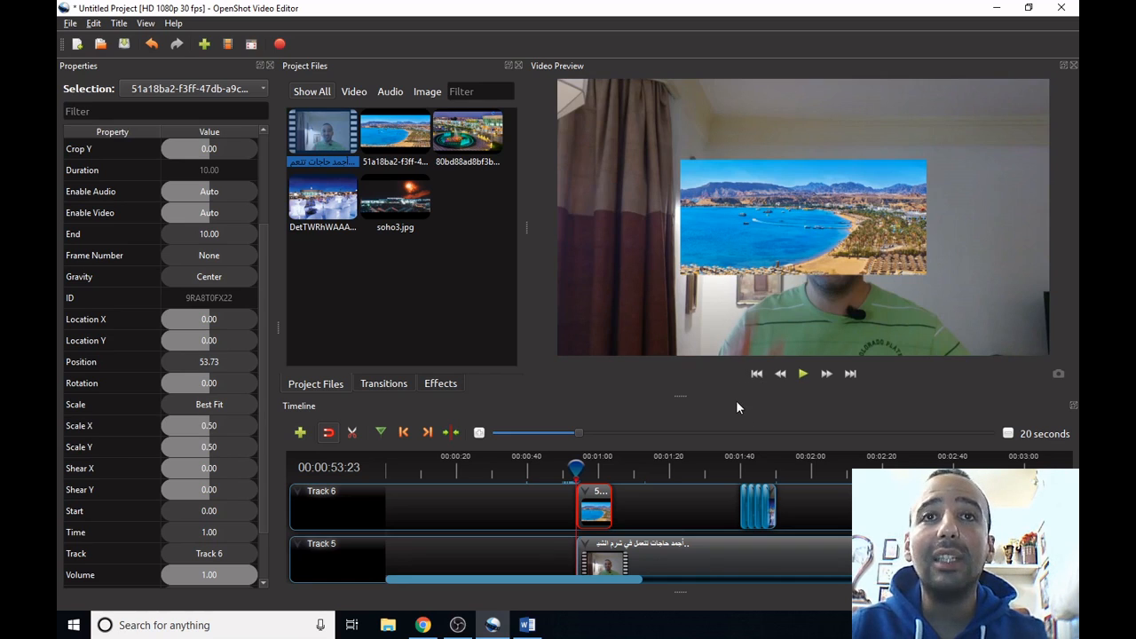
Step: Transform the bay image and move it to the frame's upper-left corner, at about Location X -0.23 and Location Y -0.21
right_click(595, 509)
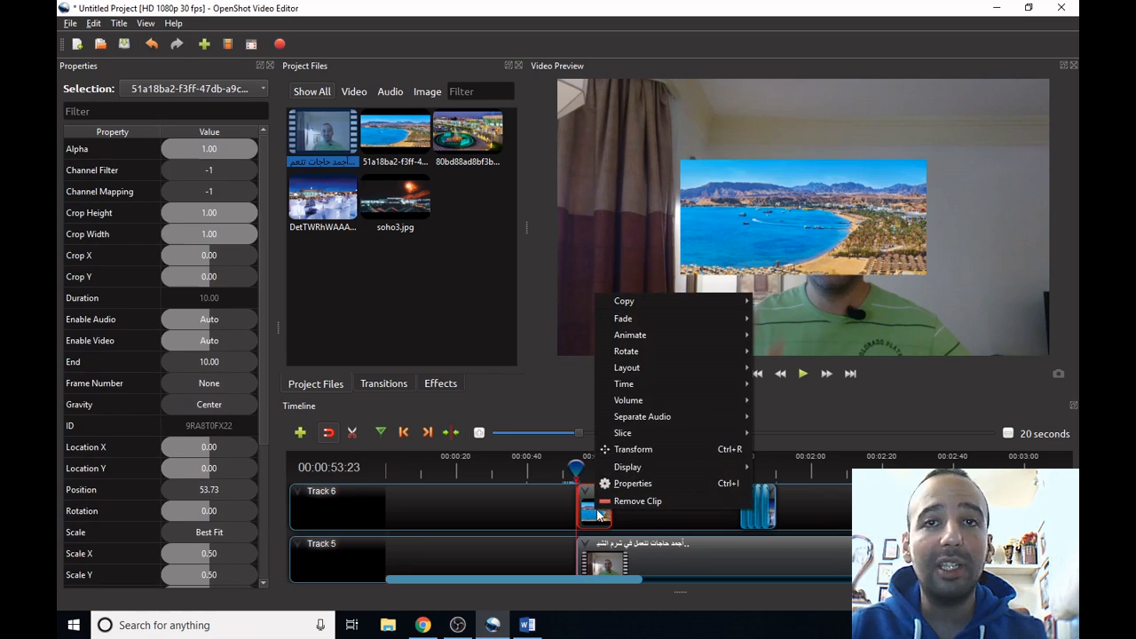
left_click(640, 451)
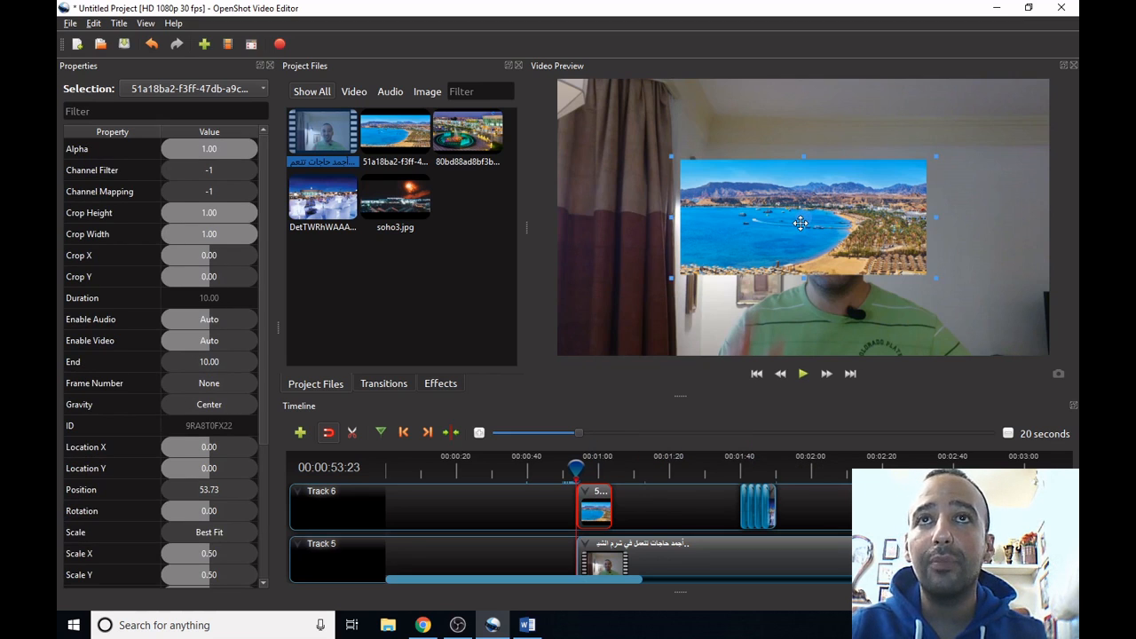
right_click(598, 503)
left_click(649, 442)
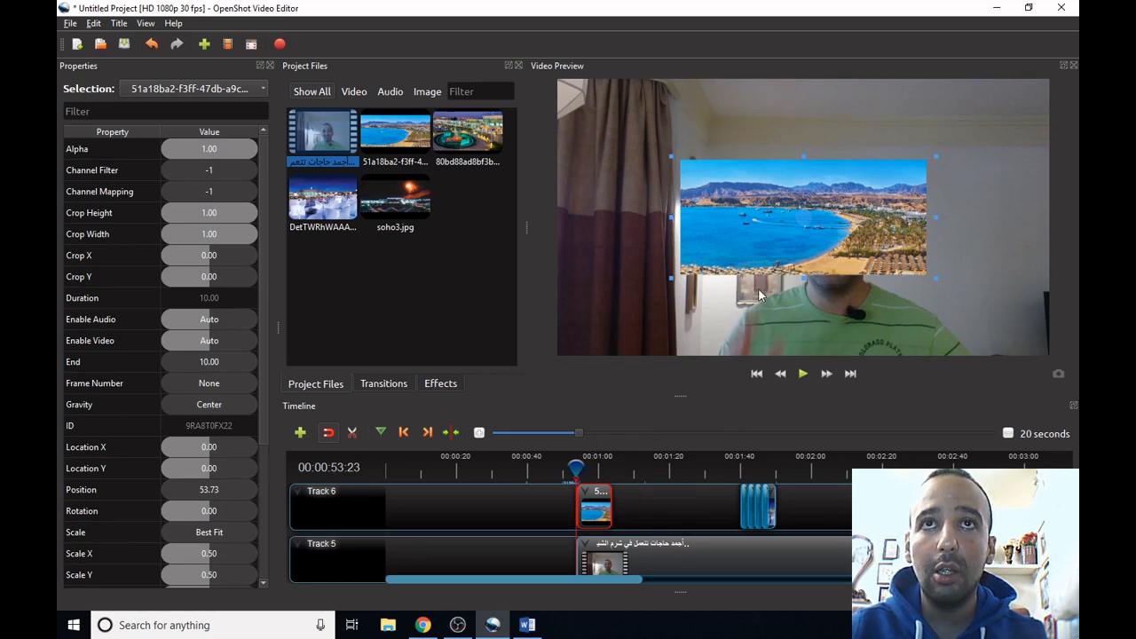
left_click_drag(802, 221, 691, 162)
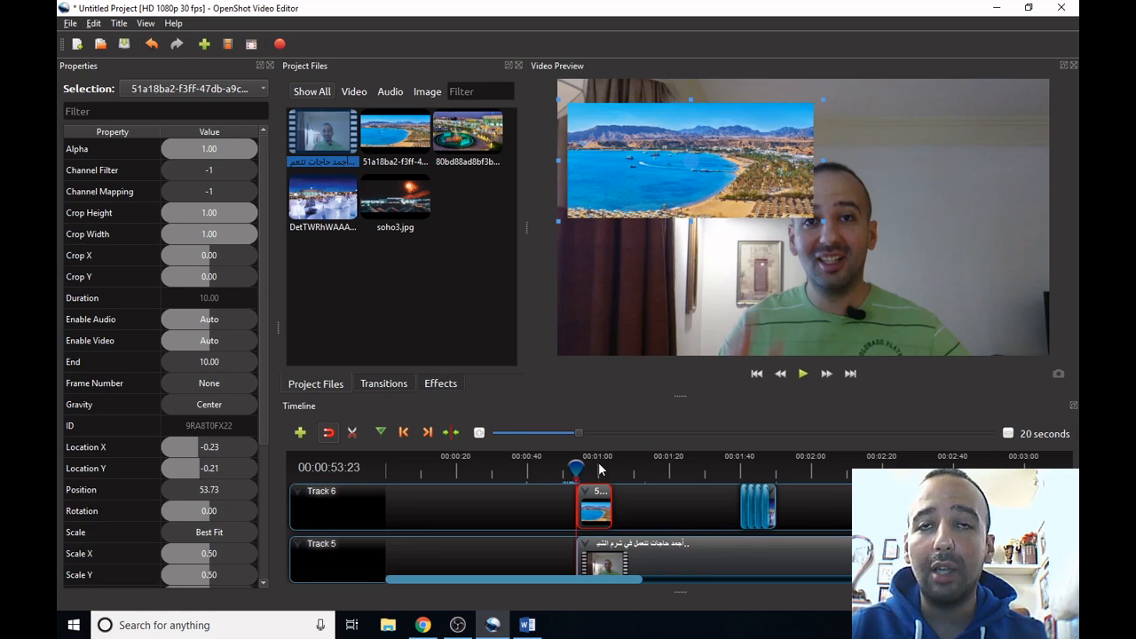
Step: Move the playhead to the end of the bay image clip and transform the image into the frame's lower-right corner to animate its position
left_click(427, 432)
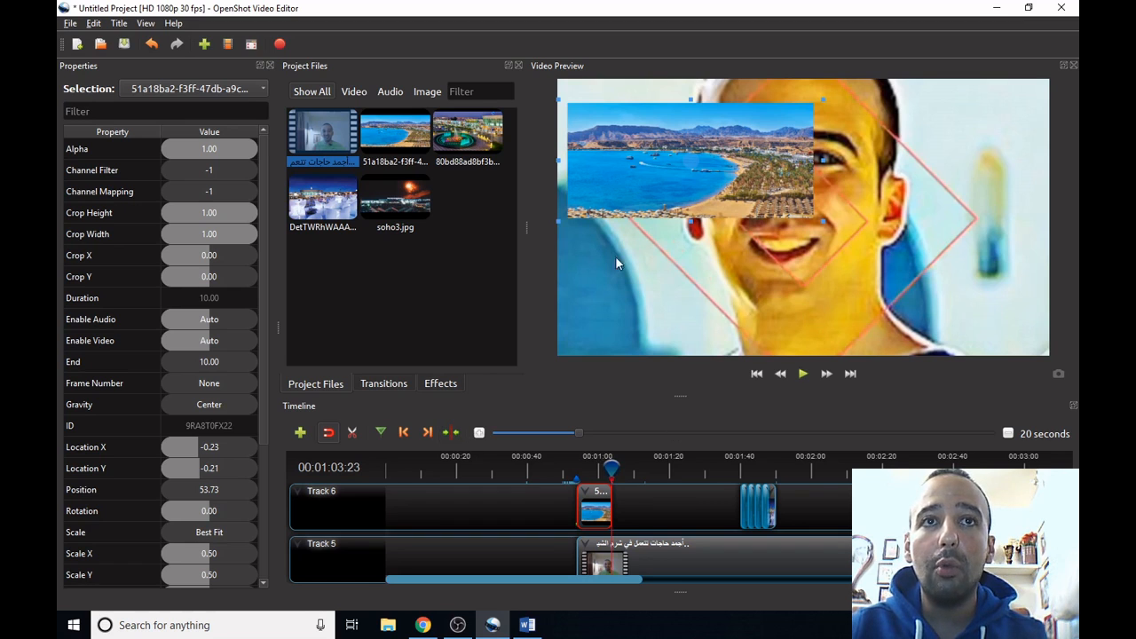
right_click(595, 509)
left_click(643, 440)
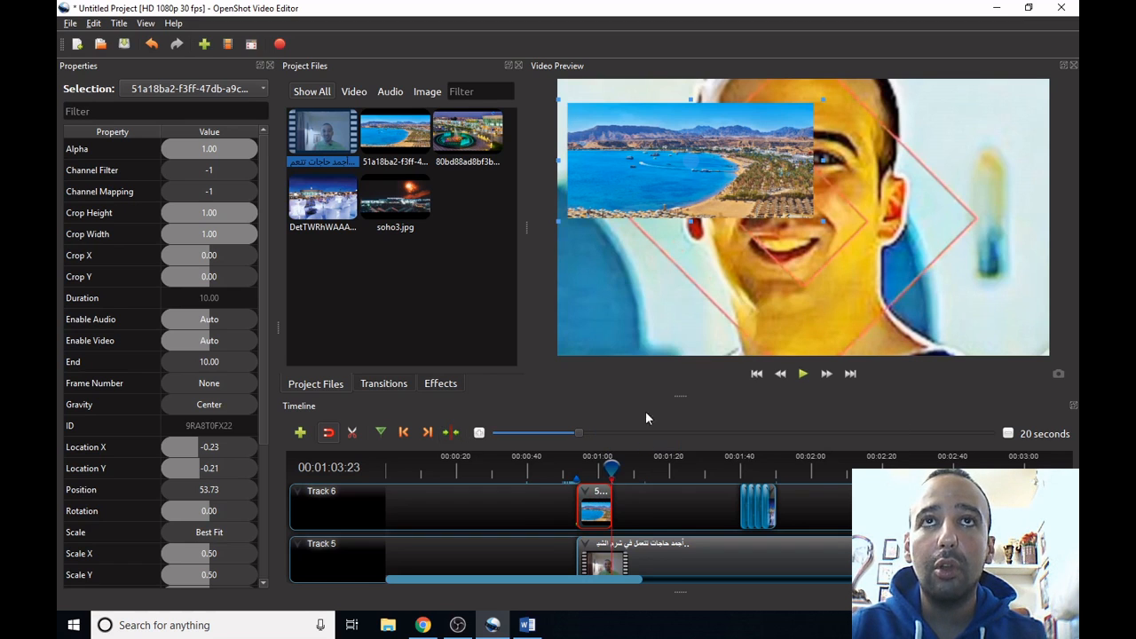
left_click_drag(685, 167, 917, 303)
Step: Place the playhead just before the bay image clip and play back its movement across the frame
left_click(573, 465)
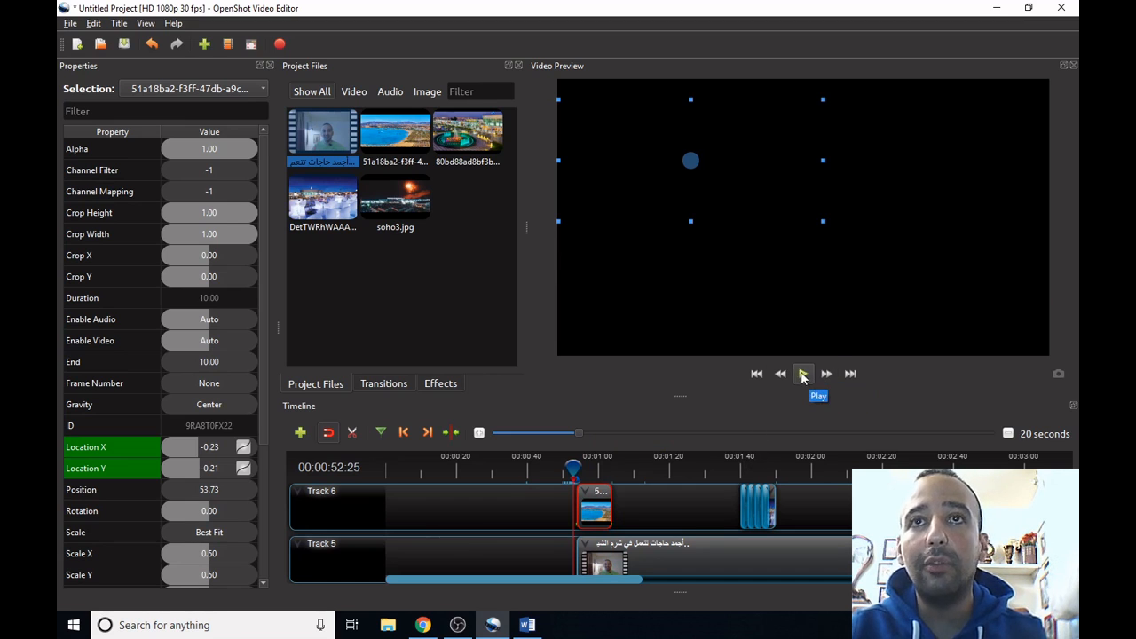
left_click(655, 519)
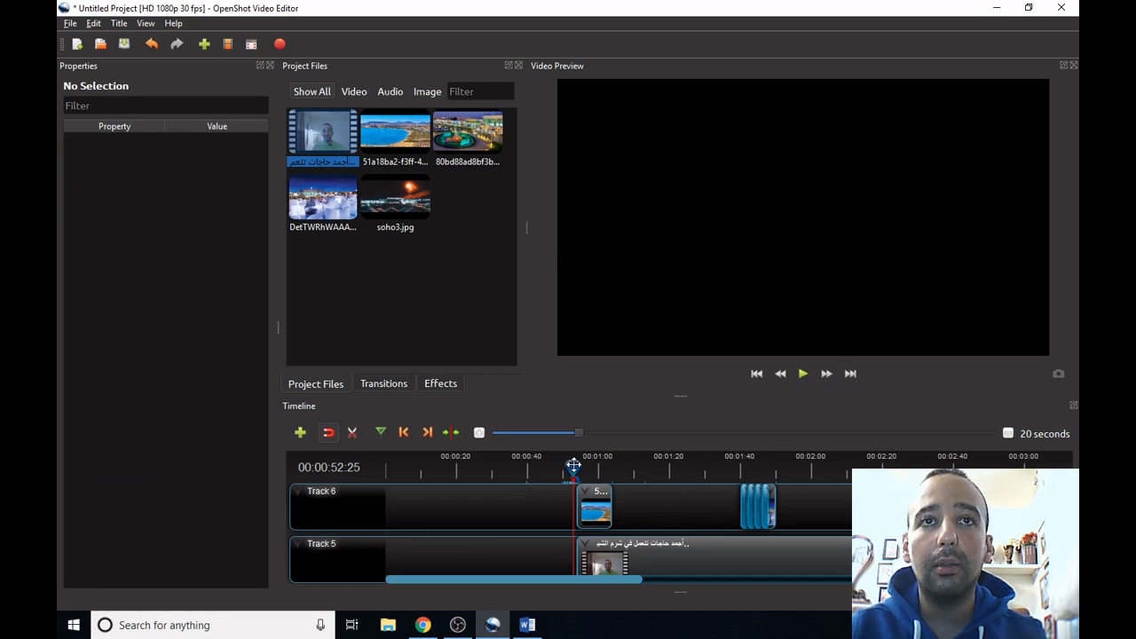
left_click(574, 466)
left_click(803, 375)
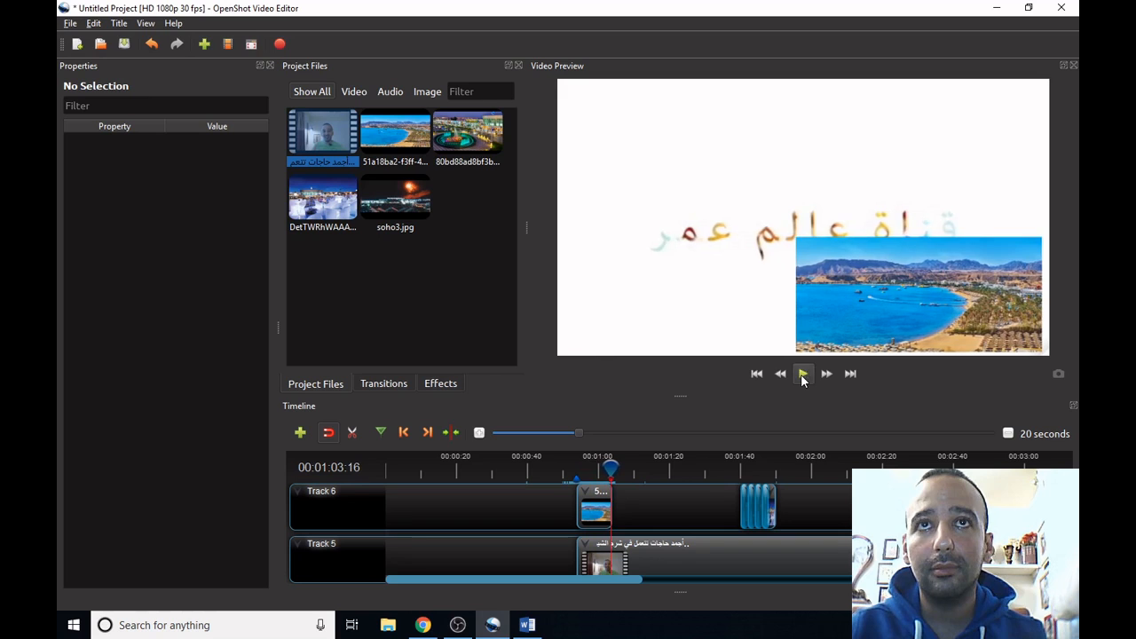
left_click(803, 374)
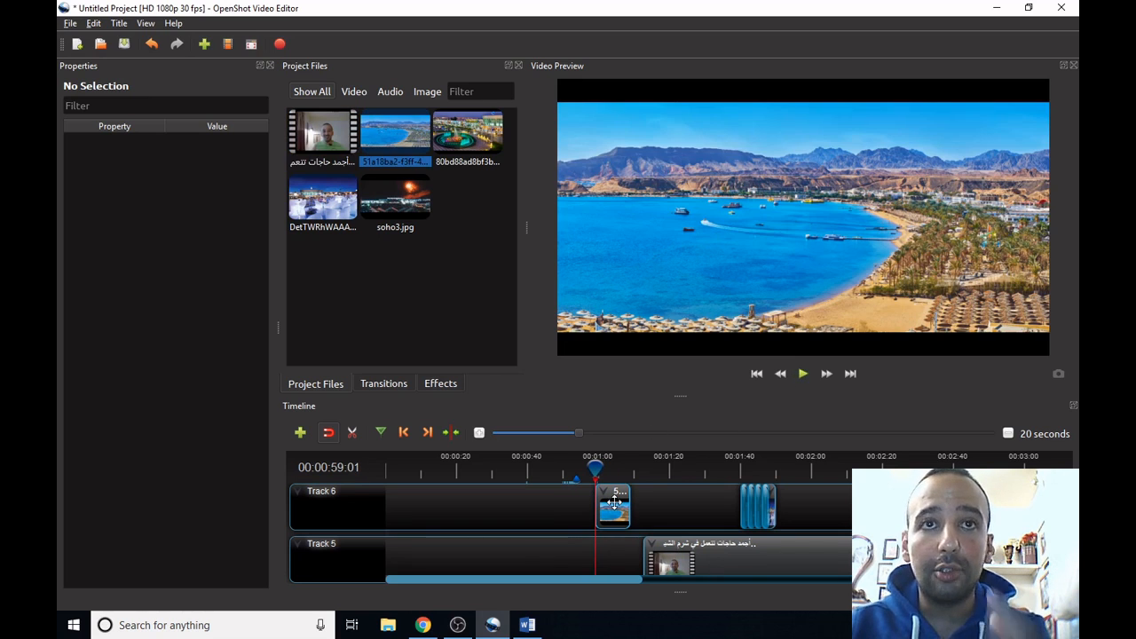
Step: Apply the start-of-clip Zoom Out (100% to 50%) animation to the bay image on Track 6 and preview it
right_click(615, 504)
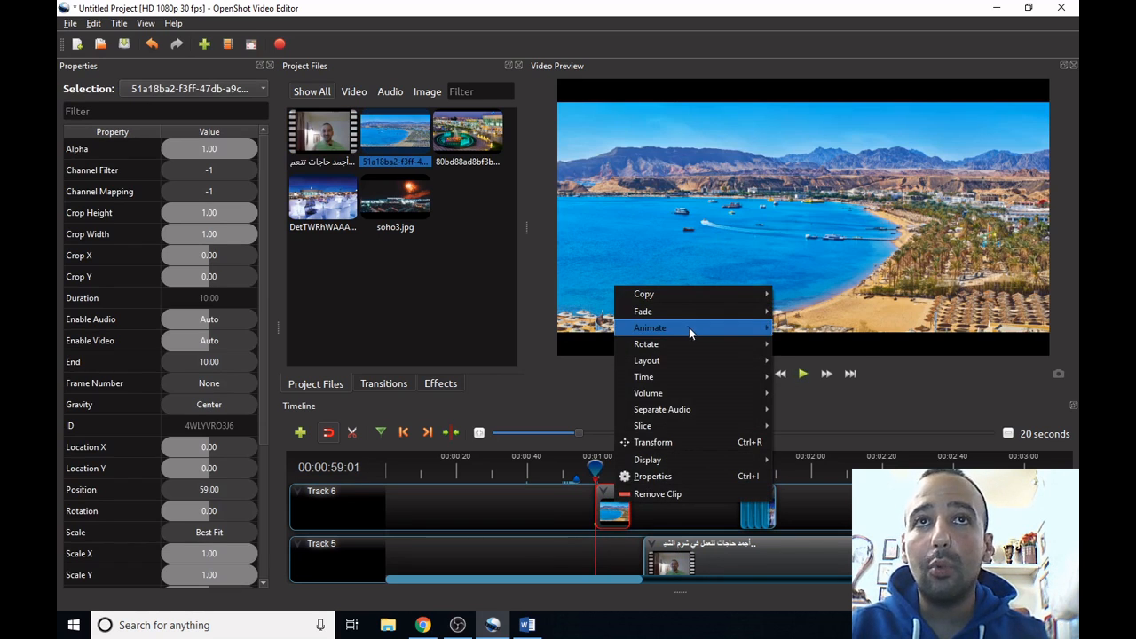
mouse_move(691, 327)
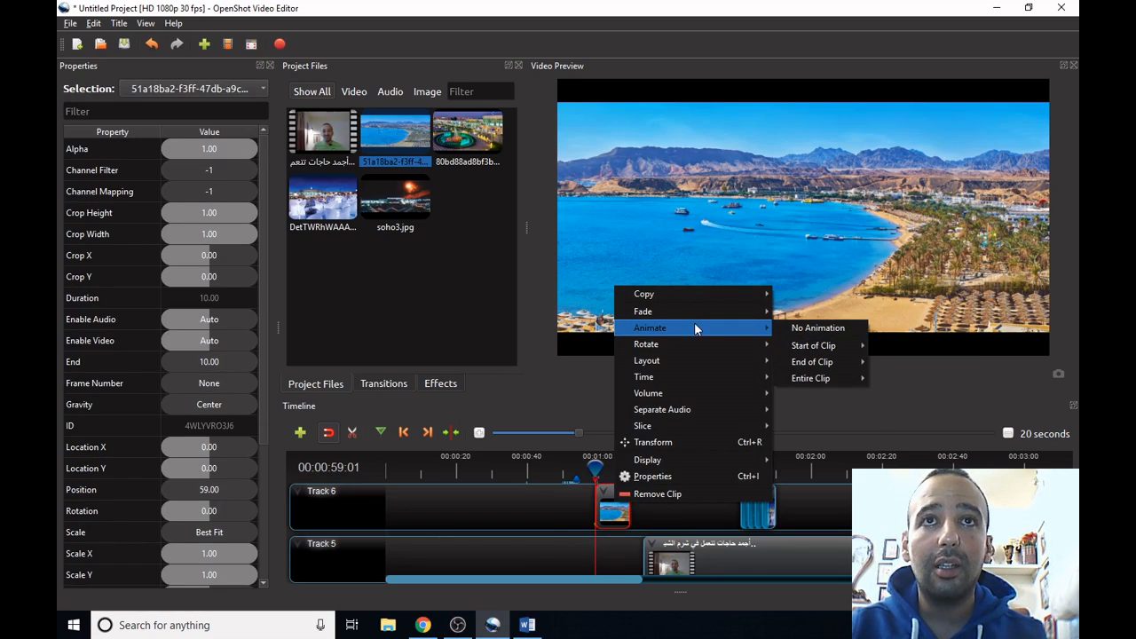
mouse_move(840, 348)
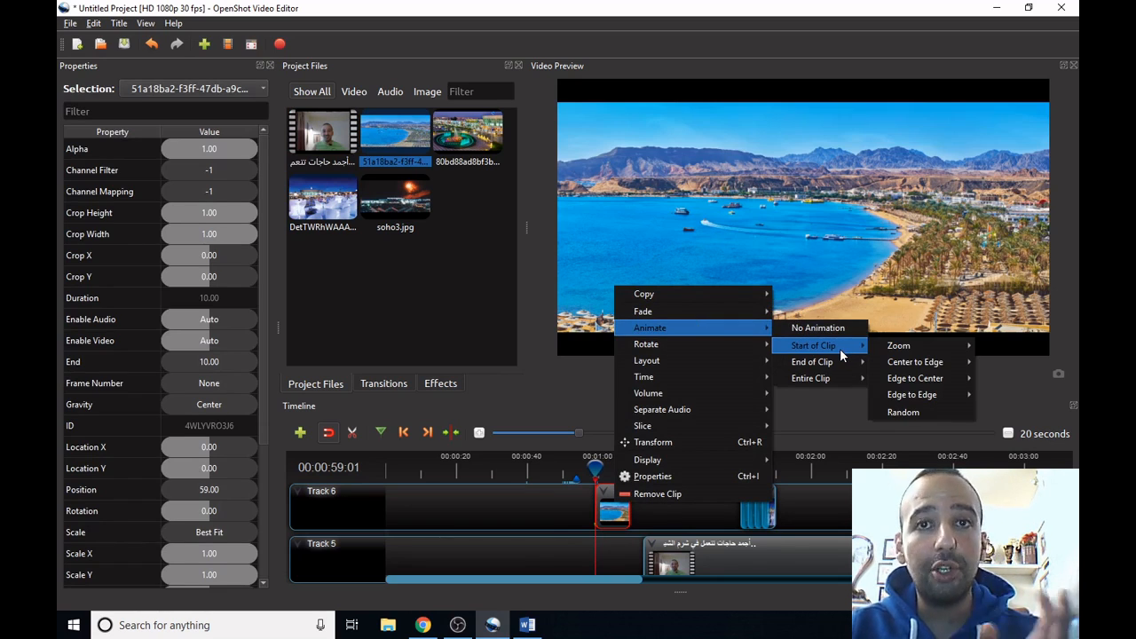
mouse_move(917, 347)
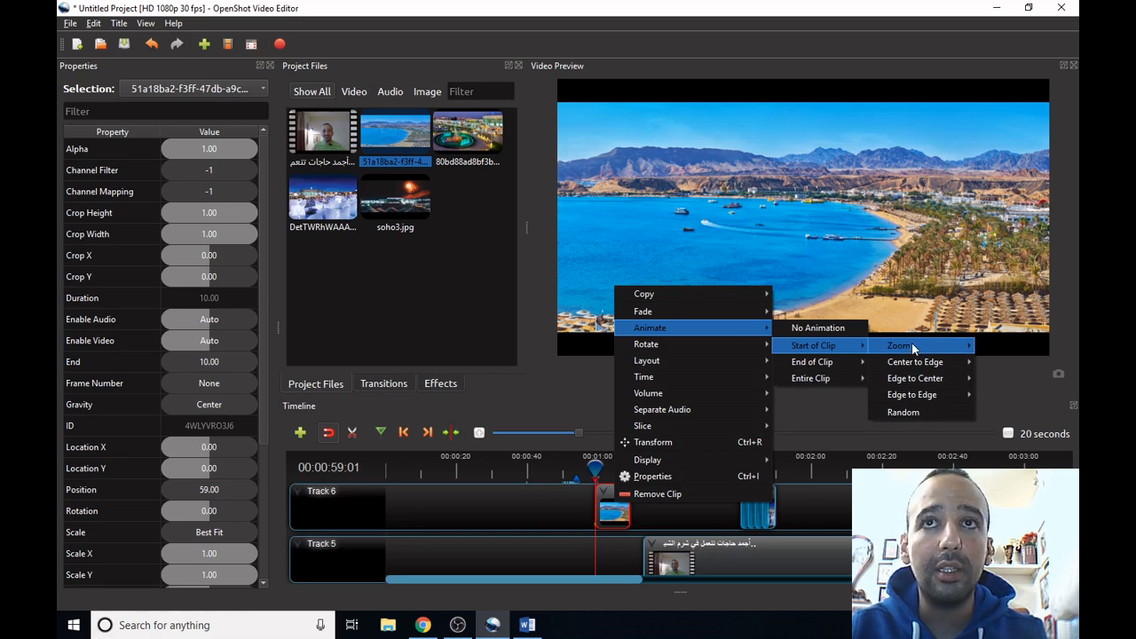
mouse_move(879, 346)
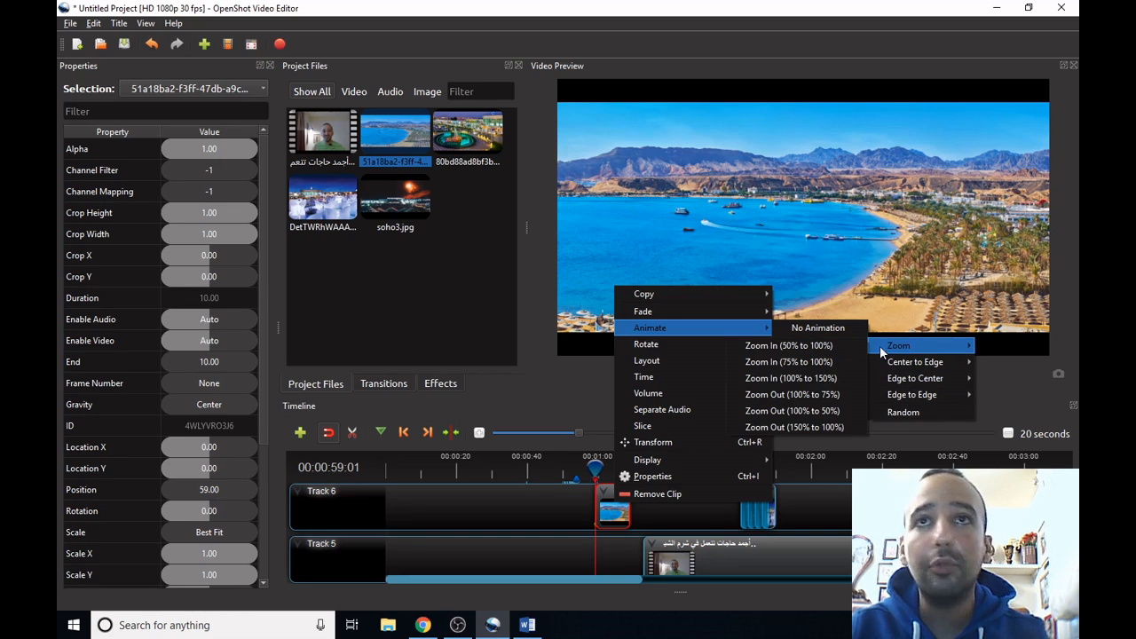
left_click(792, 410)
left_click(803, 376)
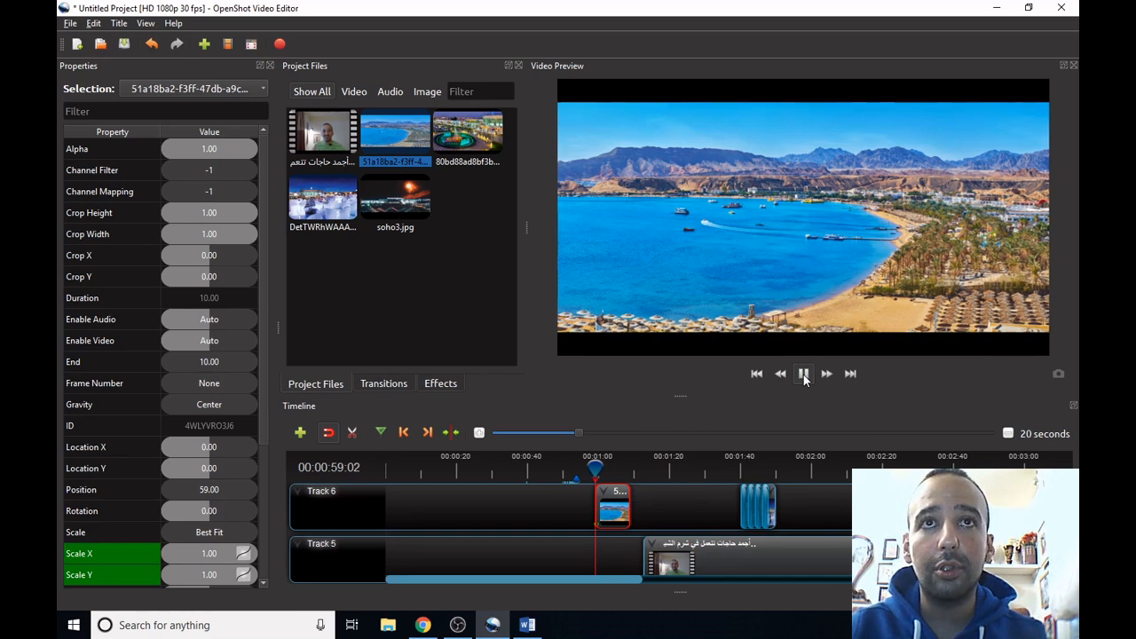
left_click(803, 376)
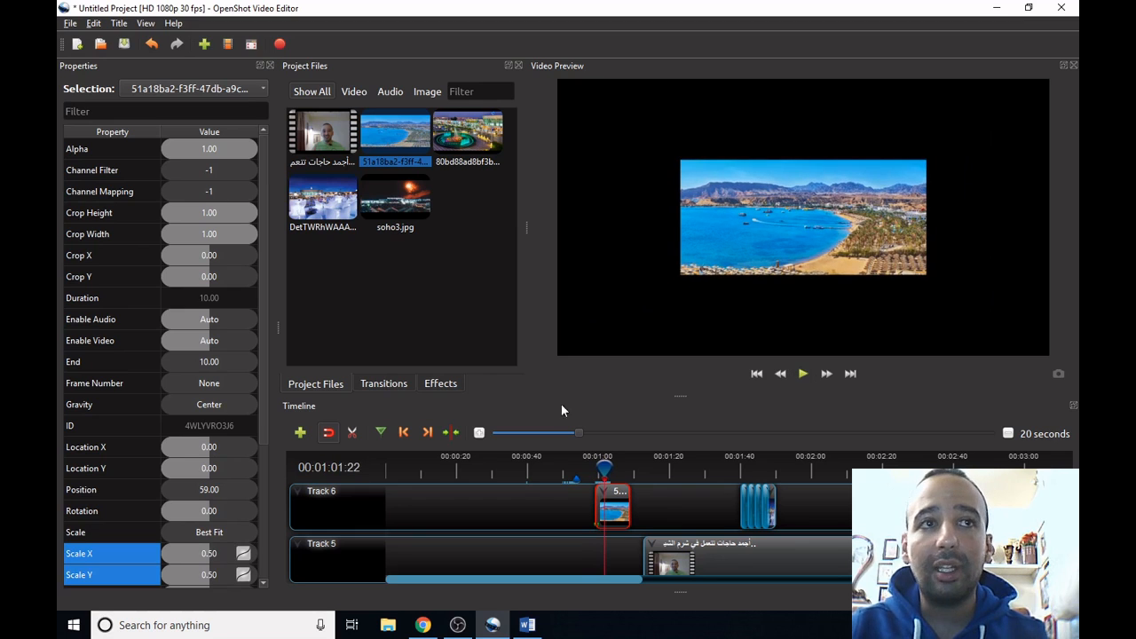
right_click(626, 510)
mouse_move(717, 352)
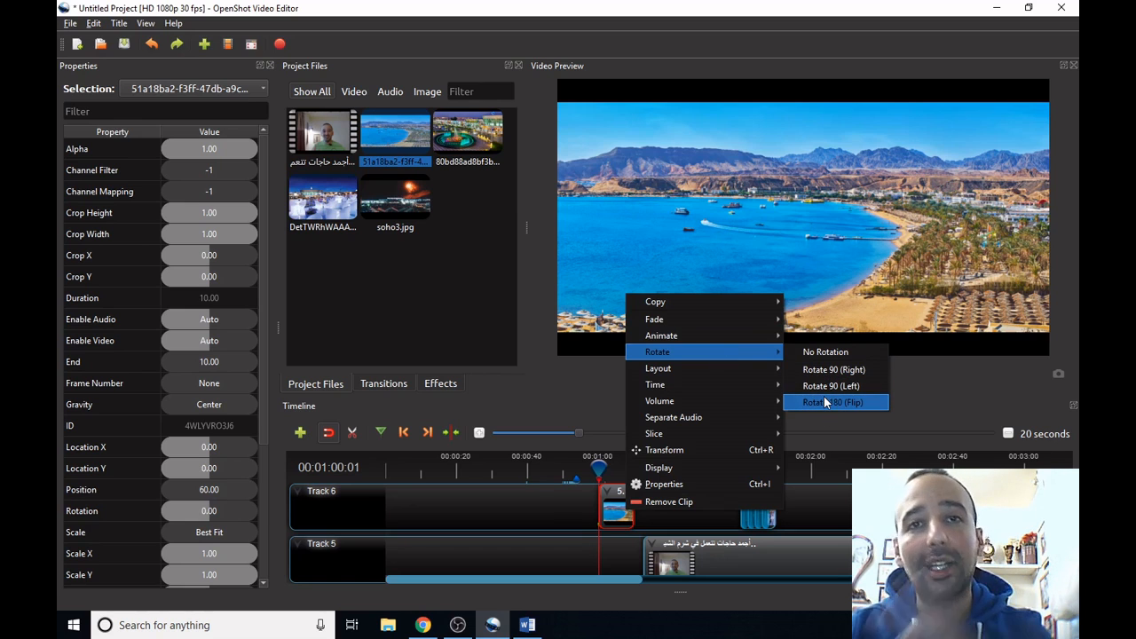
Step: Speed up the video clip on Track 5 with a Fast Forward time preset that gives a duration of about 98 seconds, and preview it
mouse_move(725, 382)
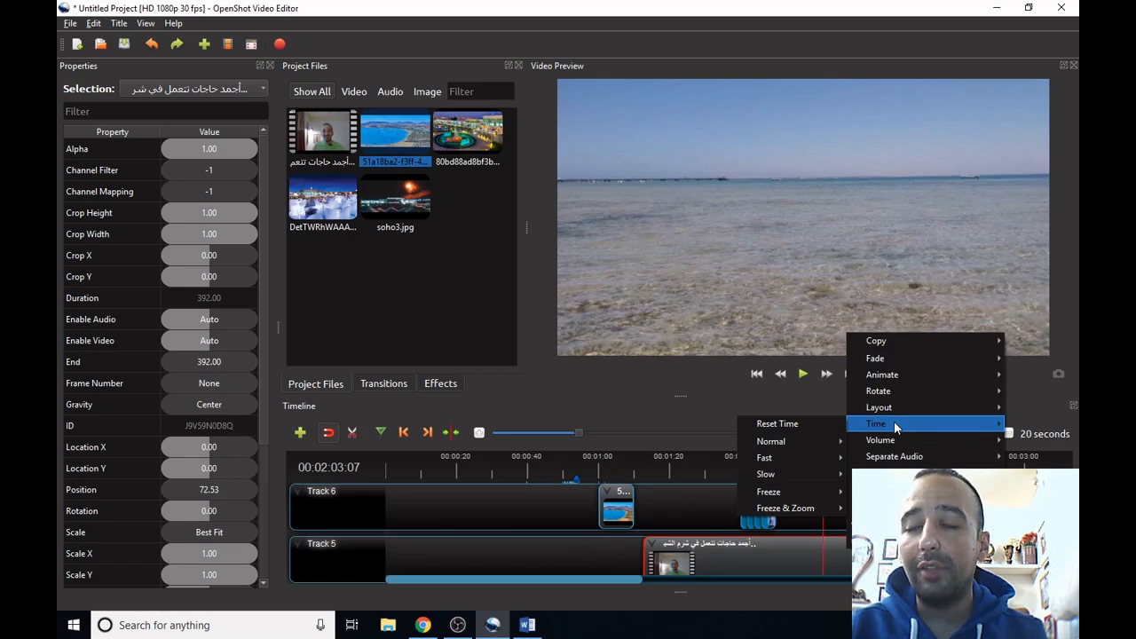
mouse_move(794, 457)
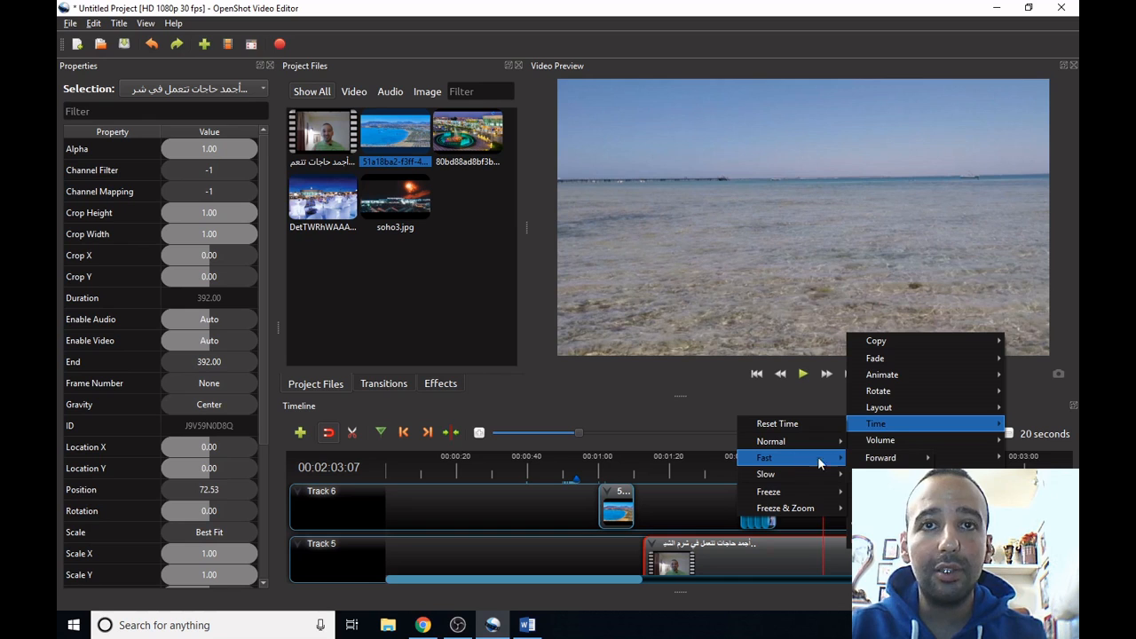
mouse_move(884, 460)
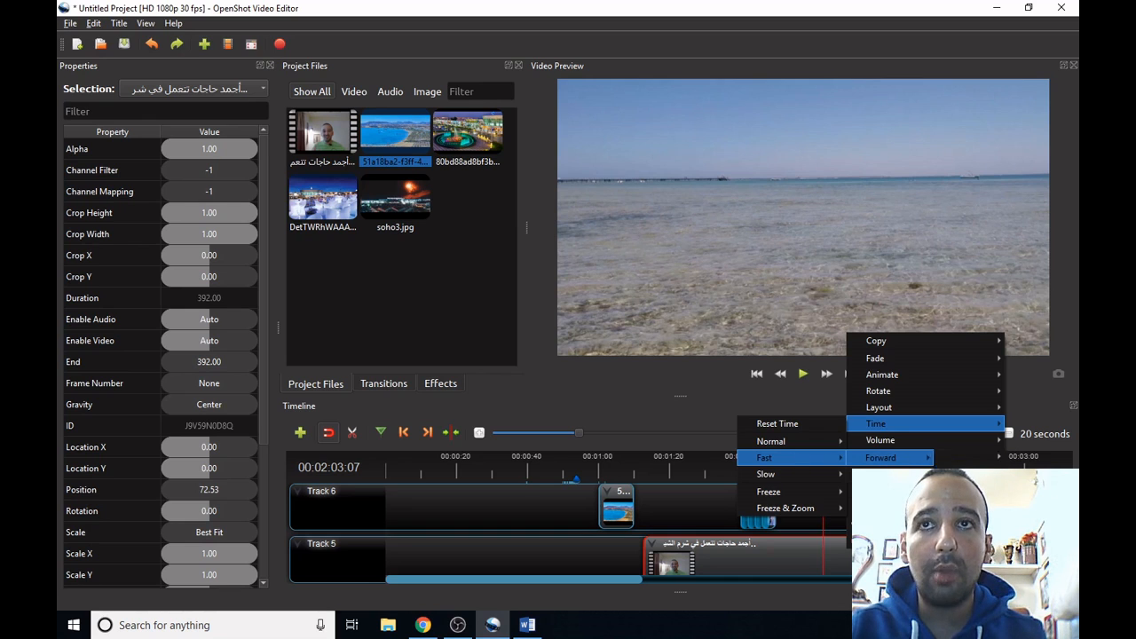
left_click(954, 474)
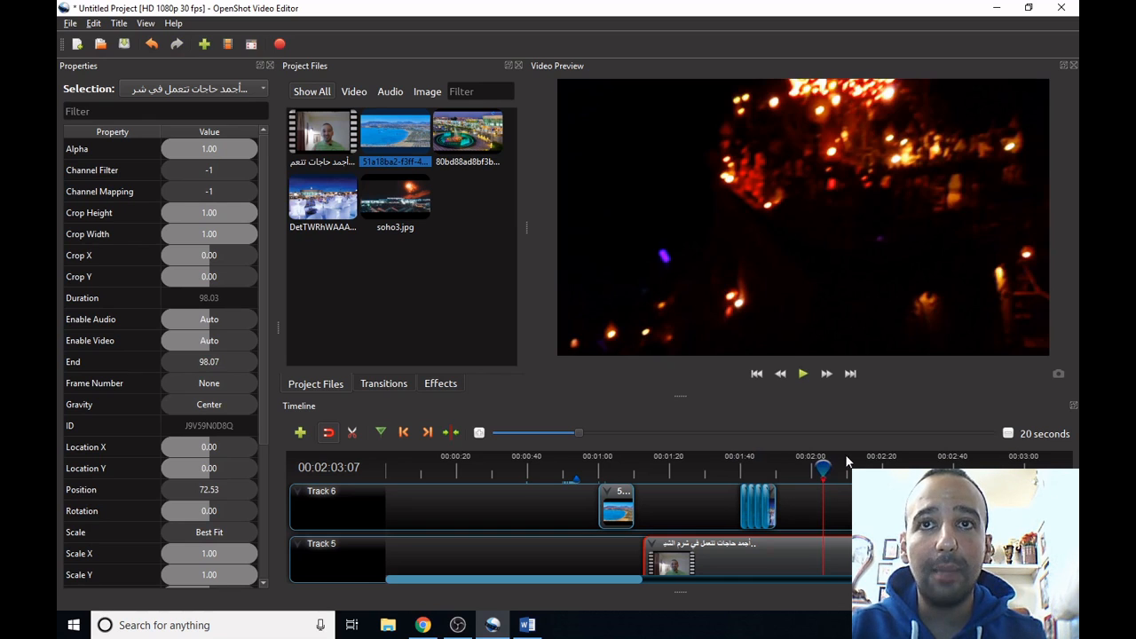
left_click(802, 375)
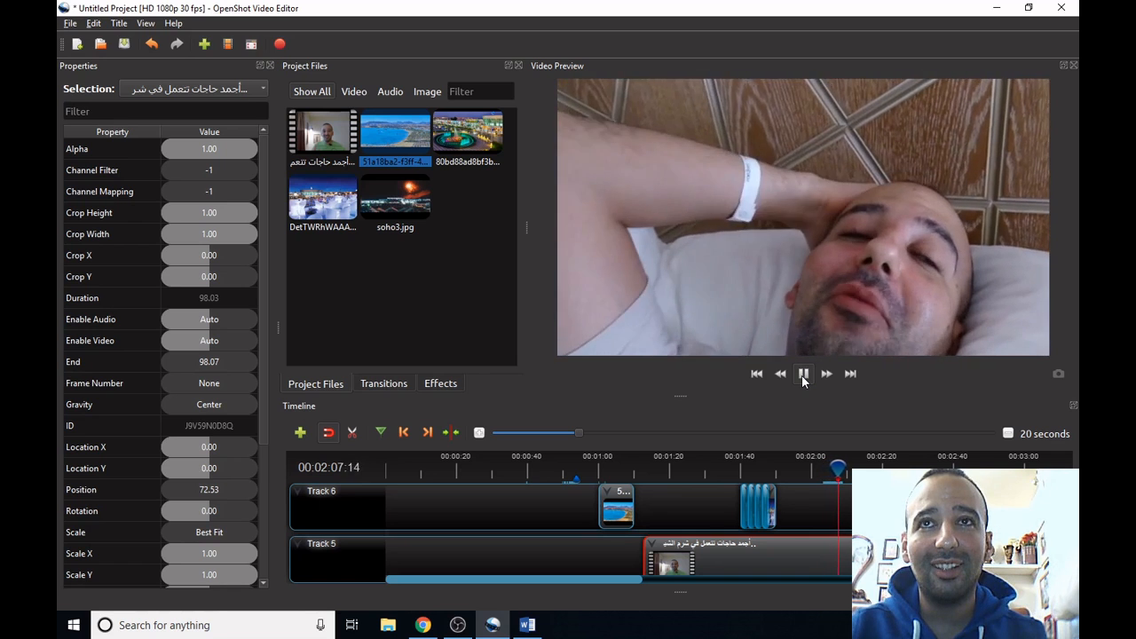
left_click(802, 375)
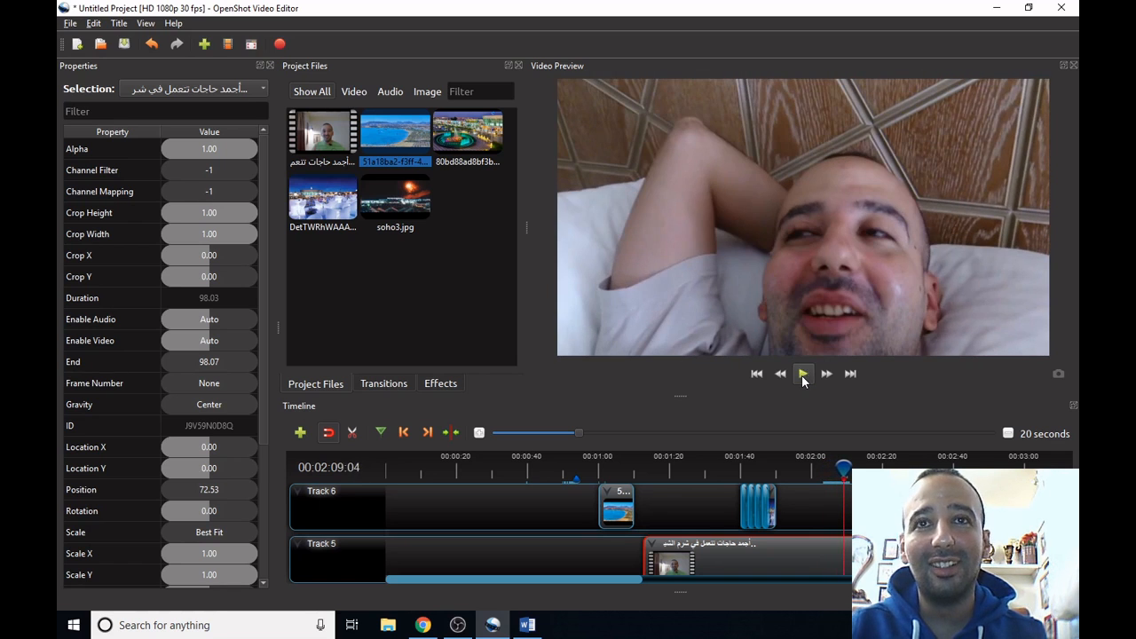
left_click(811, 467)
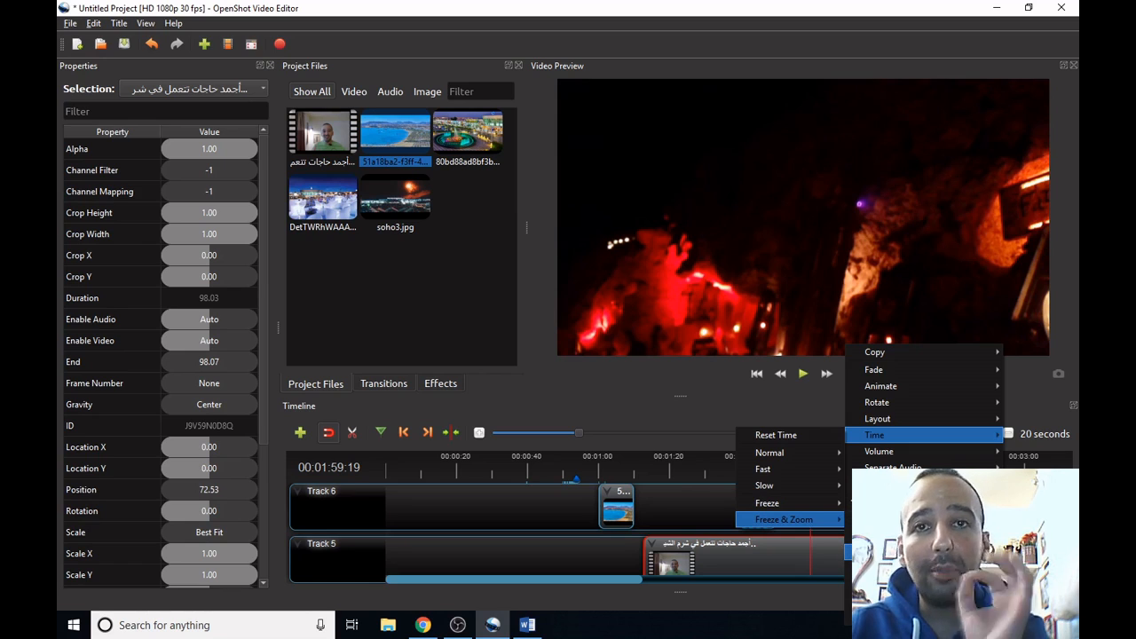
mouse_move(903, 454)
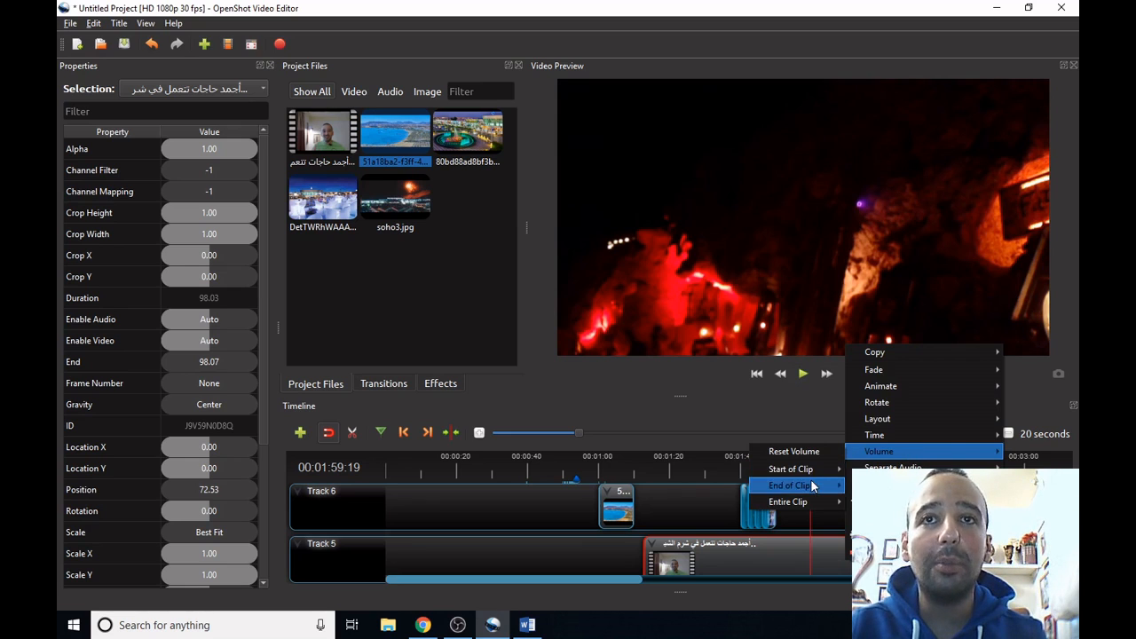
mouse_move(818, 507)
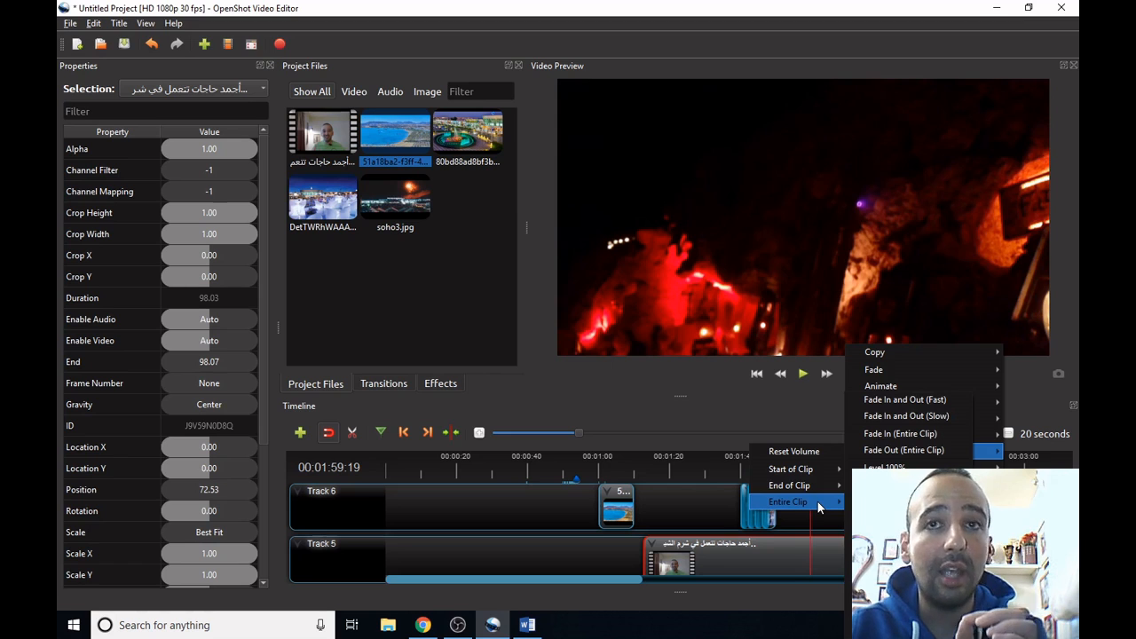
mouse_move(810, 487)
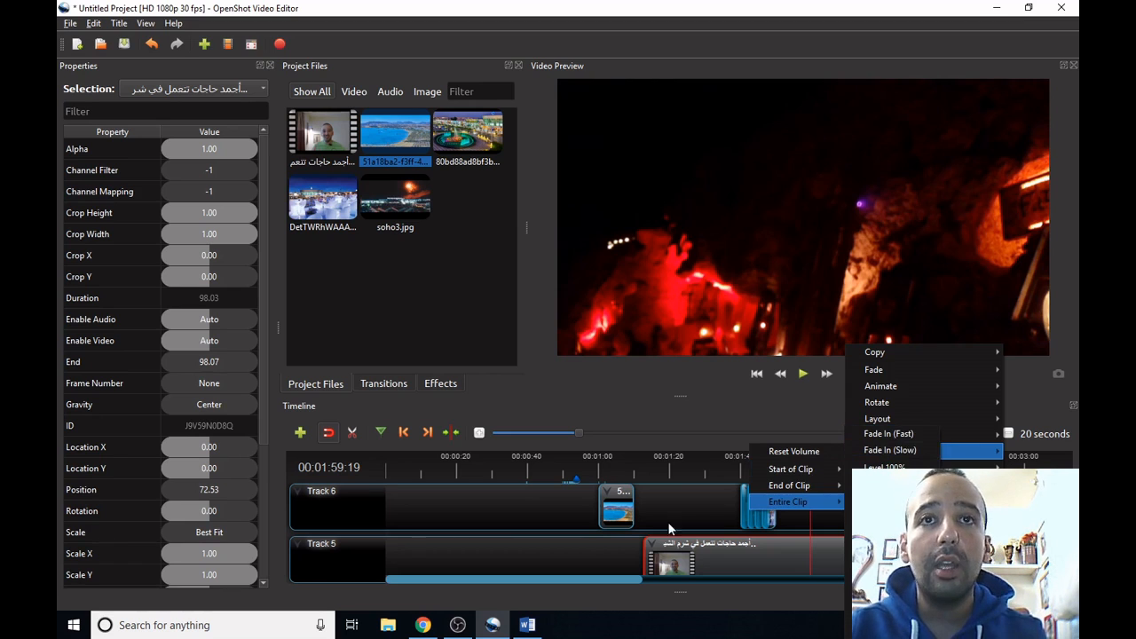
Step: Select the video clip on Track 5 and locate its Volume property
left_click(605, 551)
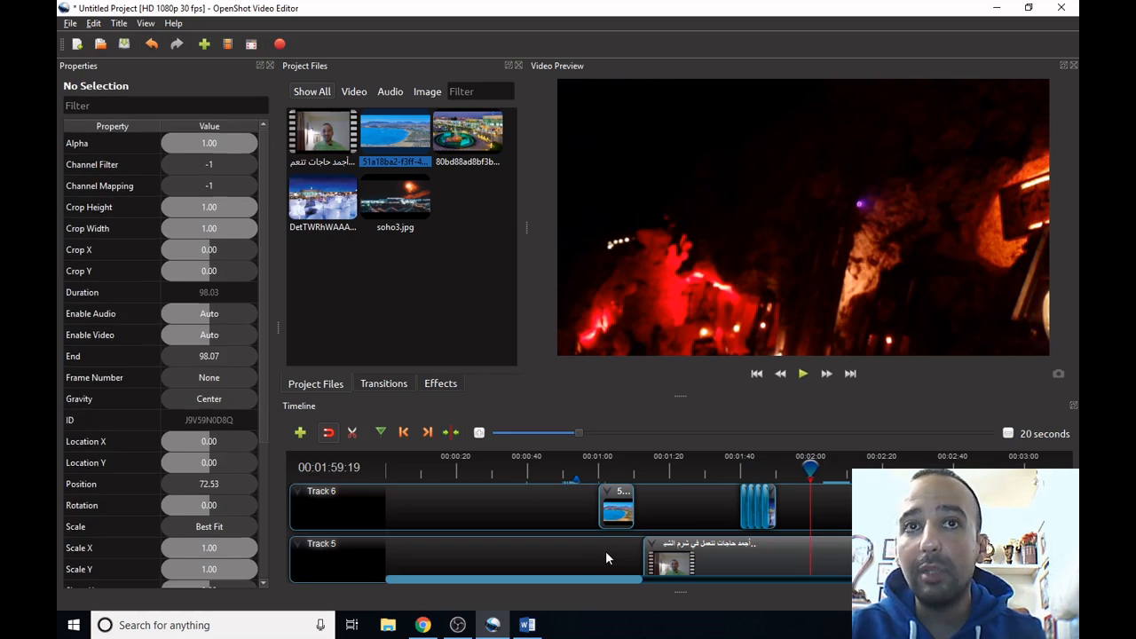
left_click(691, 559)
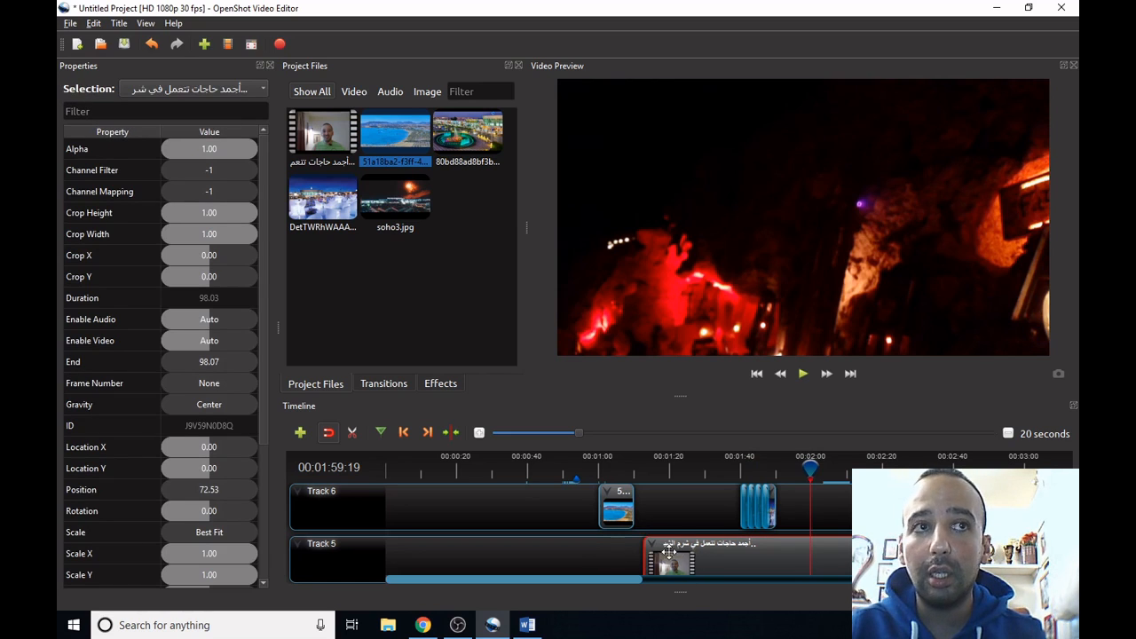
scroll(177, 510, "down", 3)
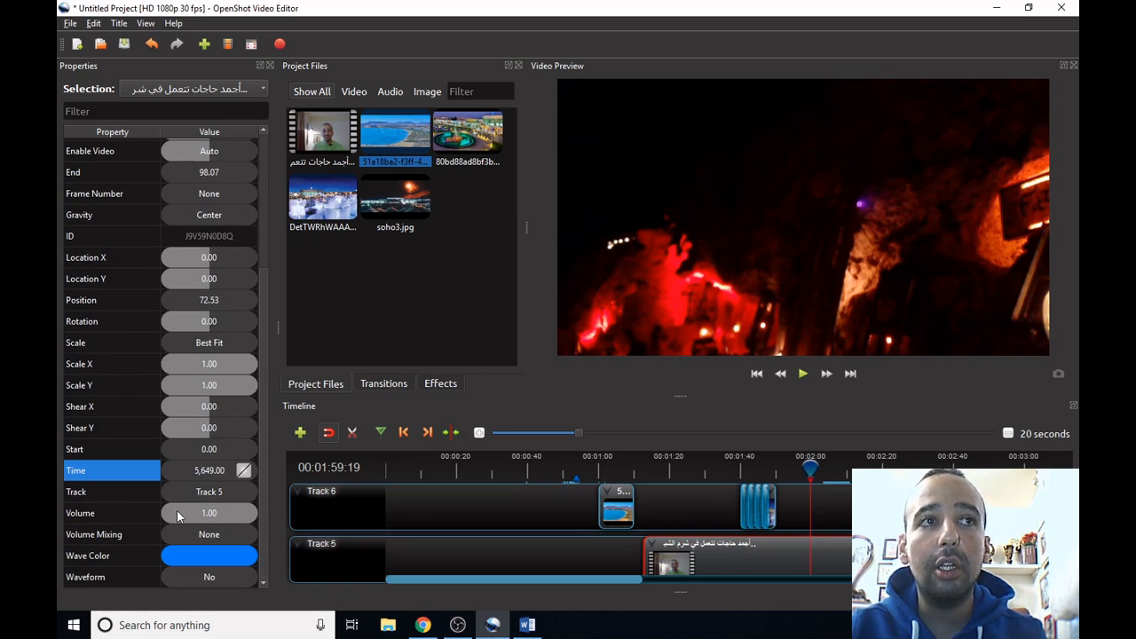
left_click(207, 514)
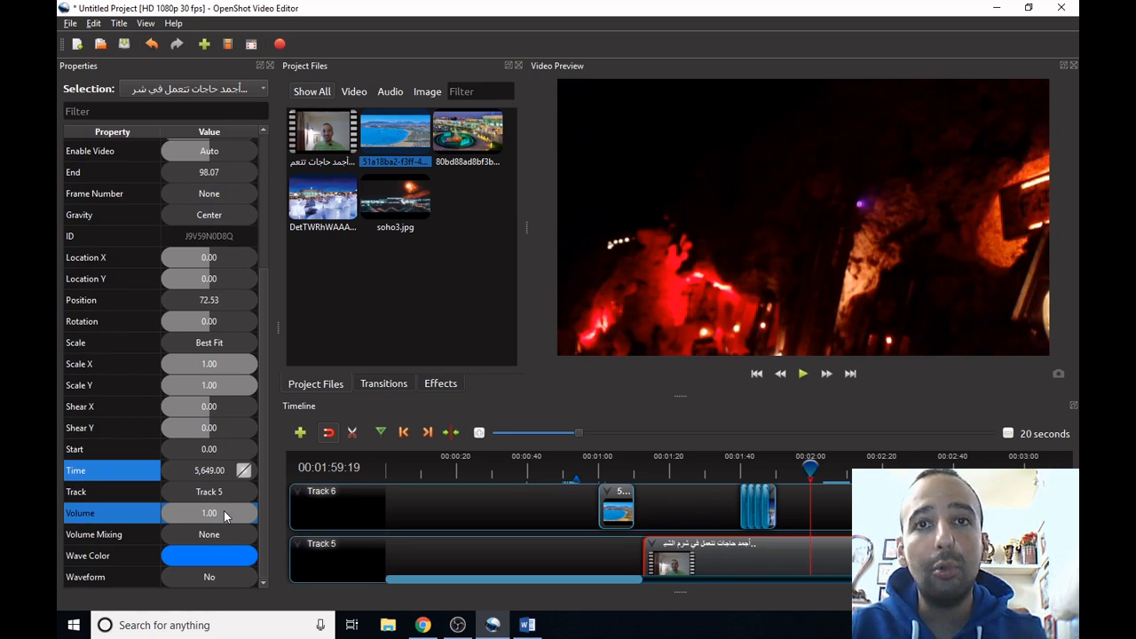
Step: Separate the Track 5 video clip's audio into a single clip containing all channels
right_click(685, 557)
mouse_move(762, 460)
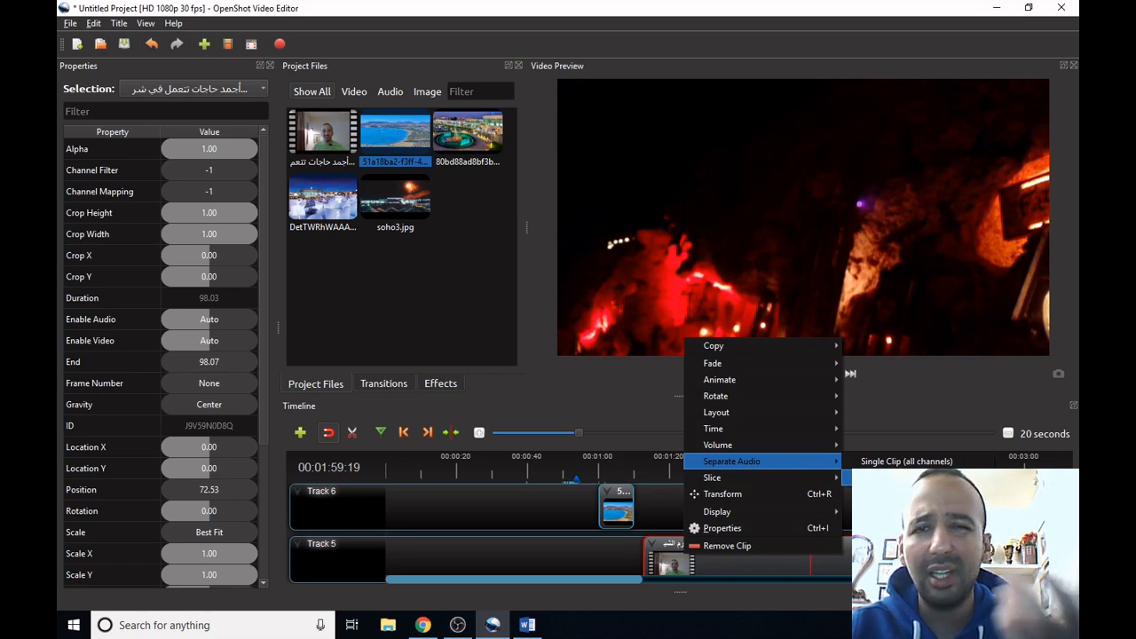
left_click(890, 463)
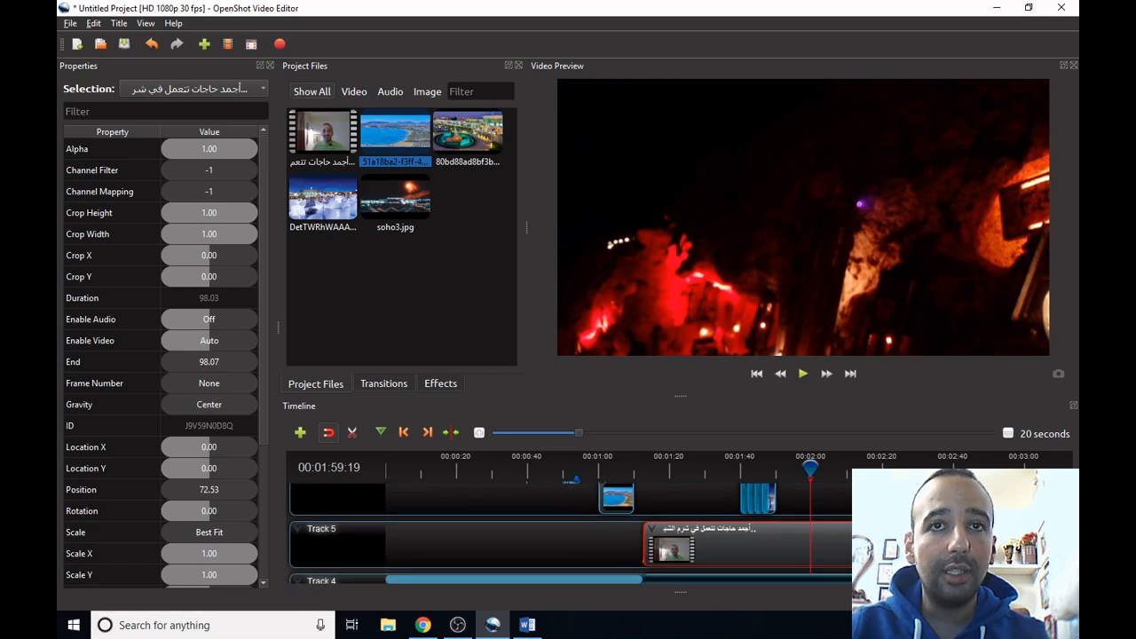
scroll(679, 532, "down", 1)
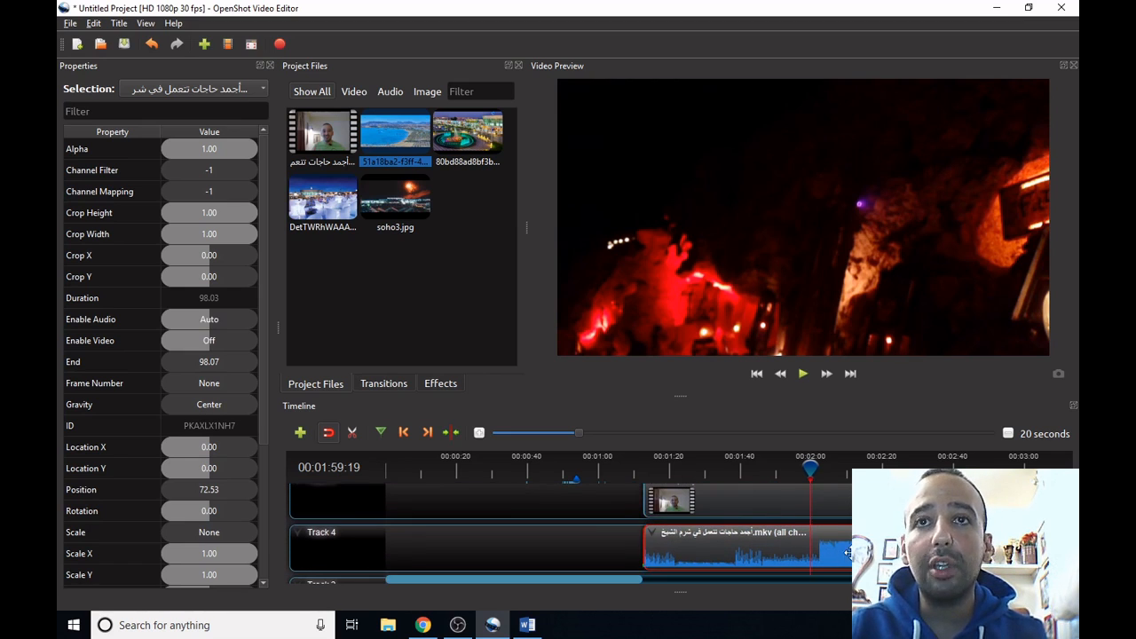
Step: Move the separated audio clip on Track 4 to the start of the timeline and compare it with the video on Track 5
left_click_drag(834, 556, 547, 563)
scroll(739, 564, "up", 2)
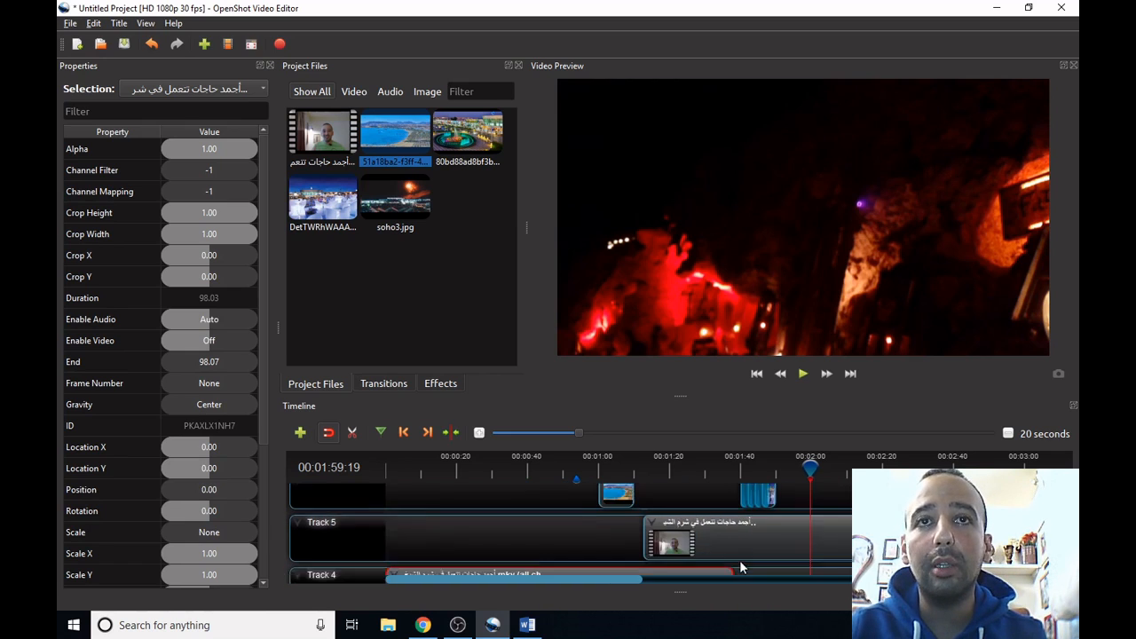
scroll(740, 564, "down", 3)
scroll(702, 544, "up", 2)
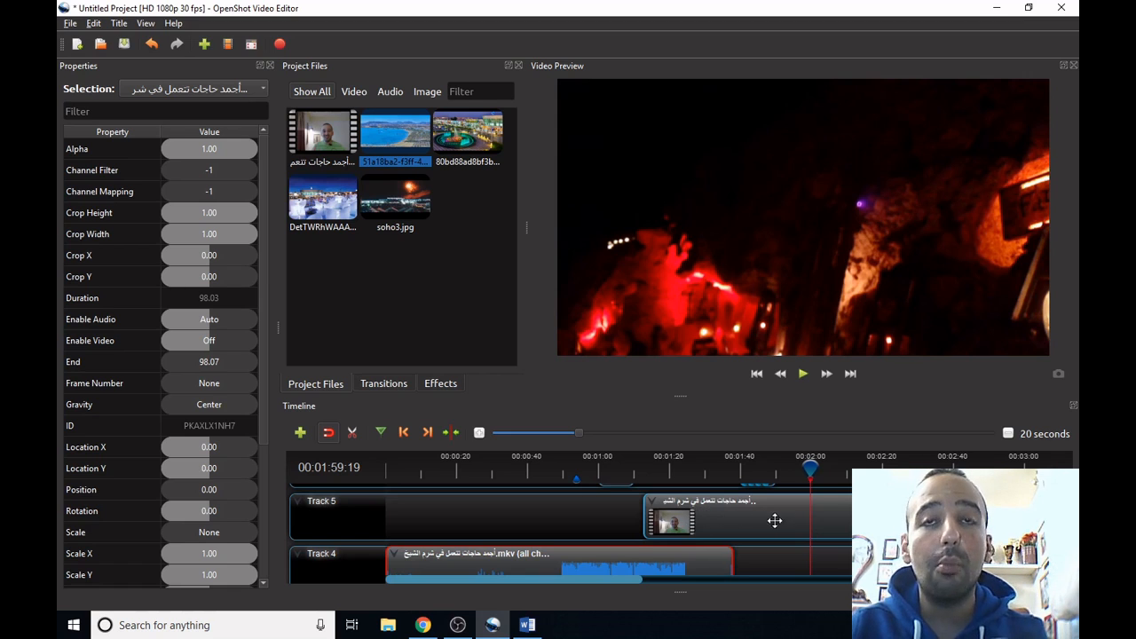
scroll(837, 521, "up", 1)
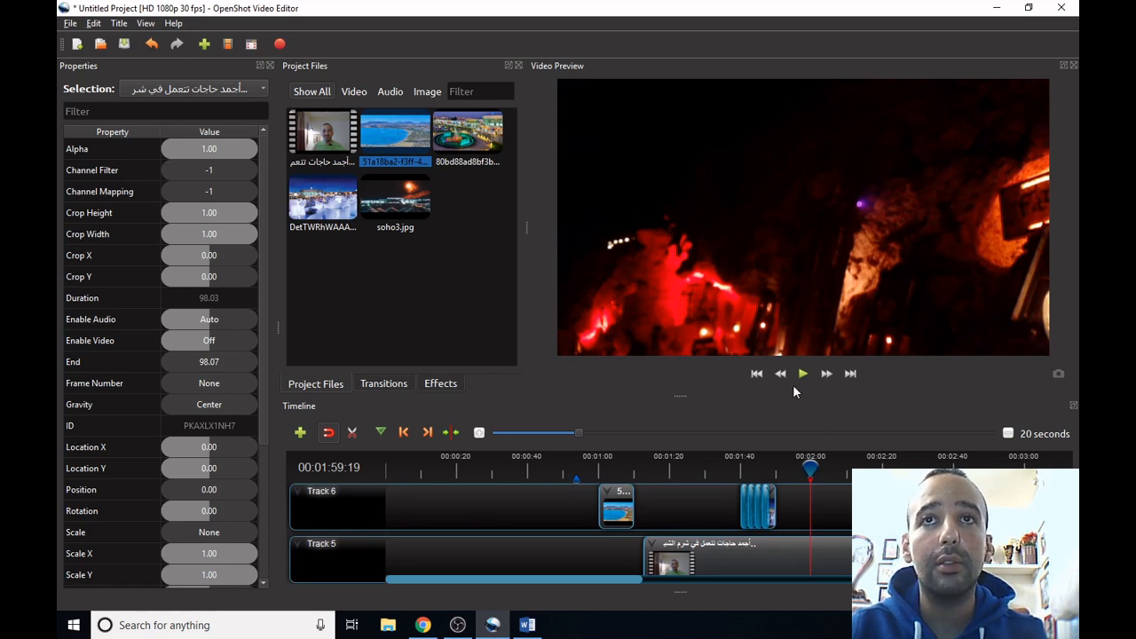
Step: Show the properties of the video clip on Track 5
right_click(808, 557)
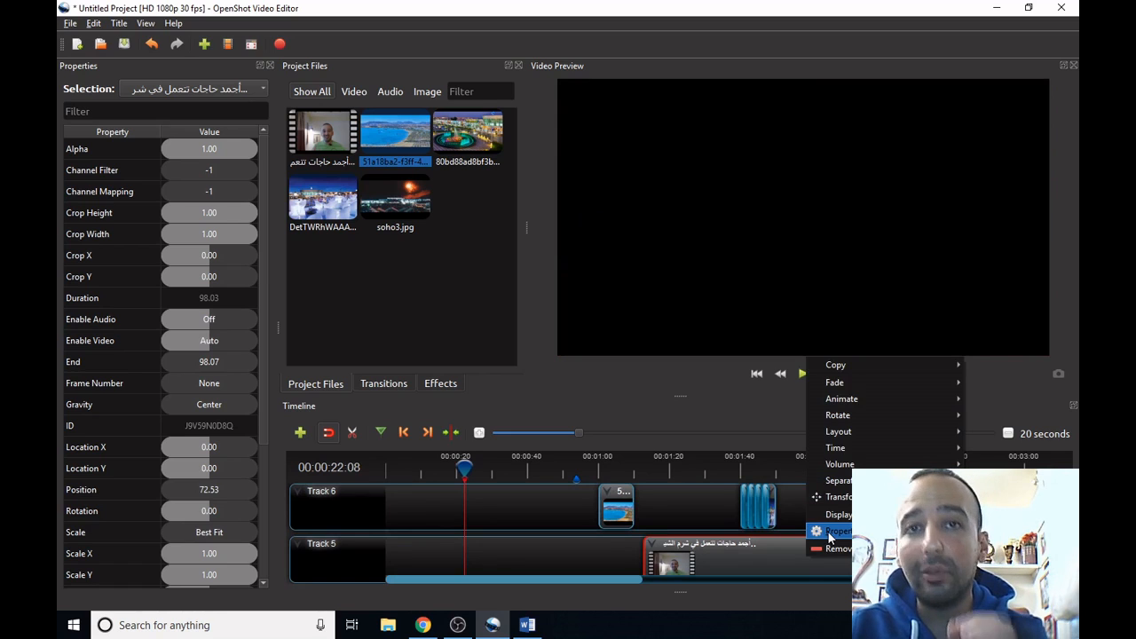
right_click(753, 548)
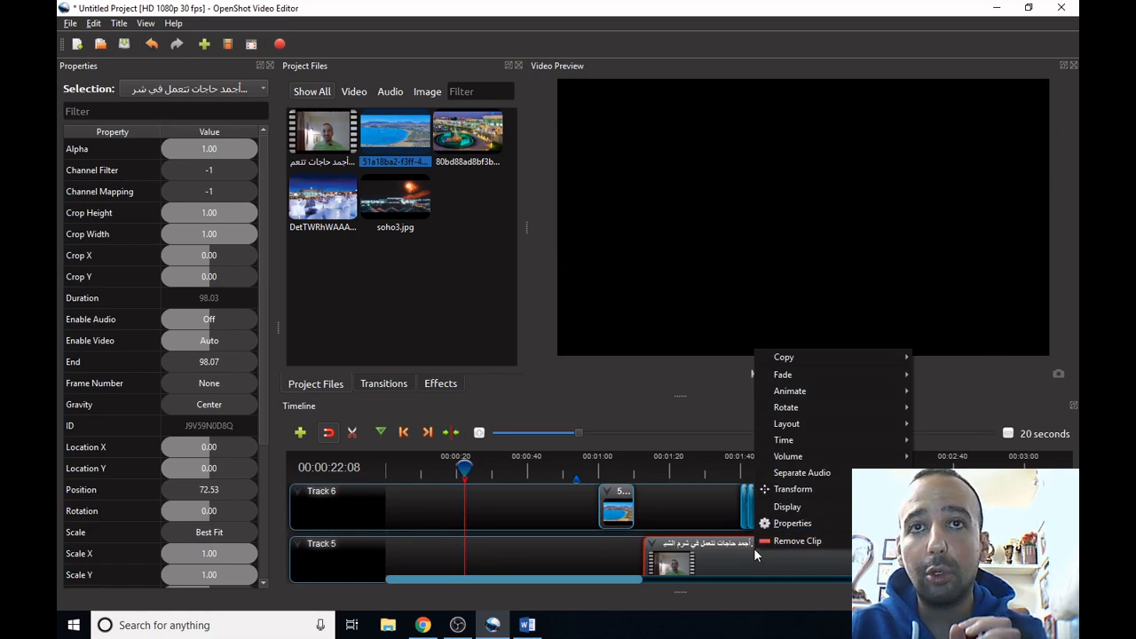
left_click(805, 523)
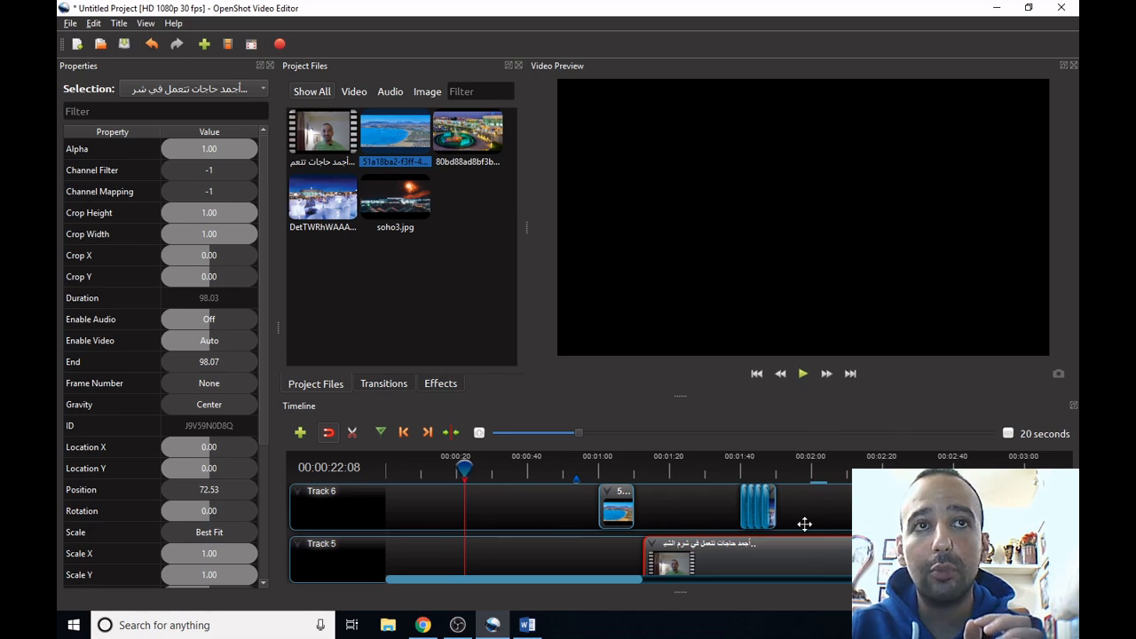
Step: Remove the video clip from Track 5 and move the bay image clip on Track 6 to about 35 seconds
right_click(752, 550)
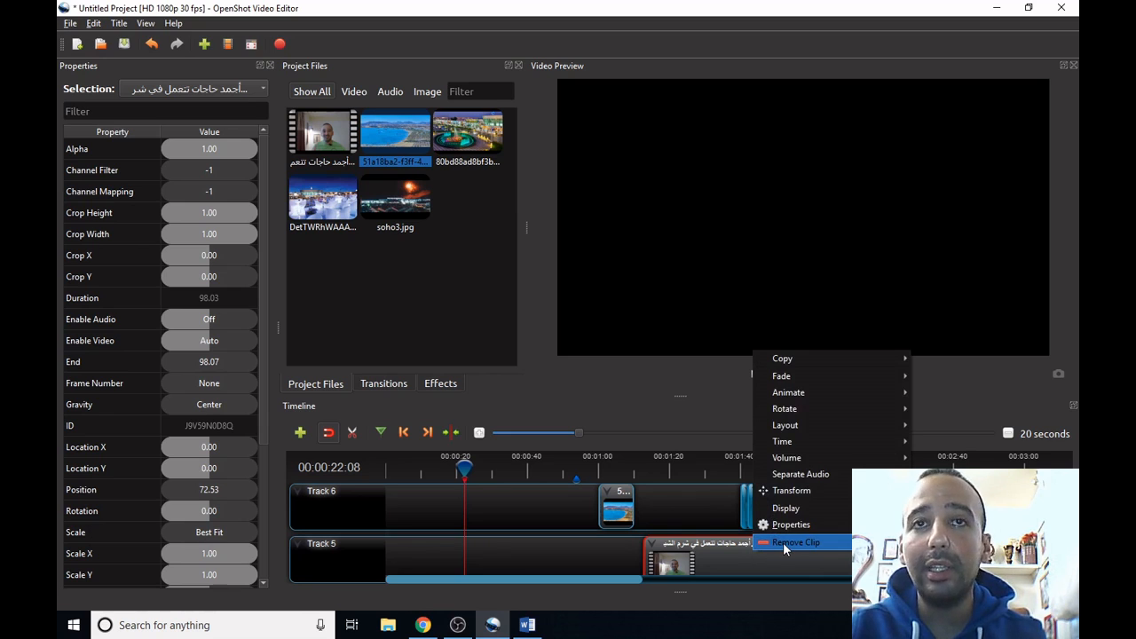
left_click(783, 542)
left_click_drag(624, 509, 536, 510)
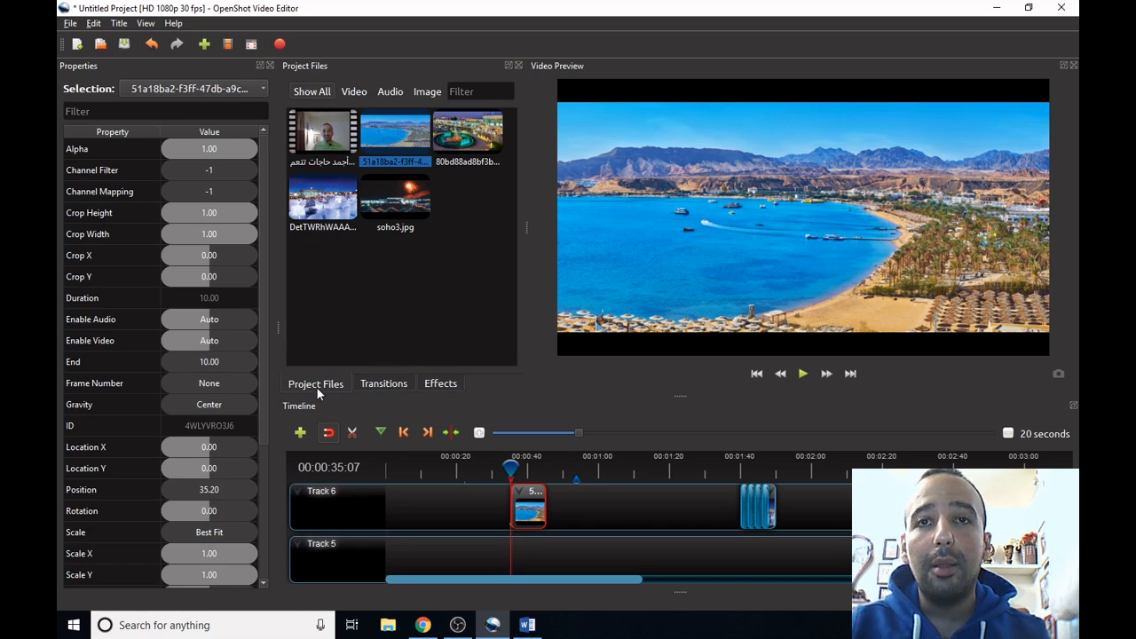
Step: Browse the effects library and apply the Bars effect to the video clip on Track 6
left_click(419, 383)
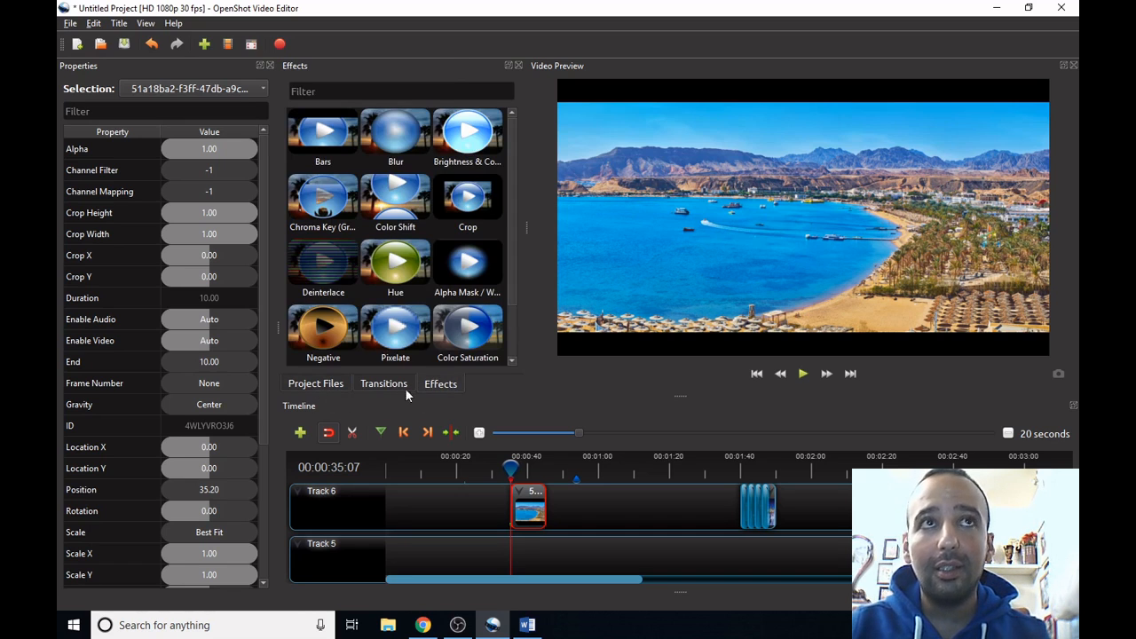
scroll(453, 182, "down", 1)
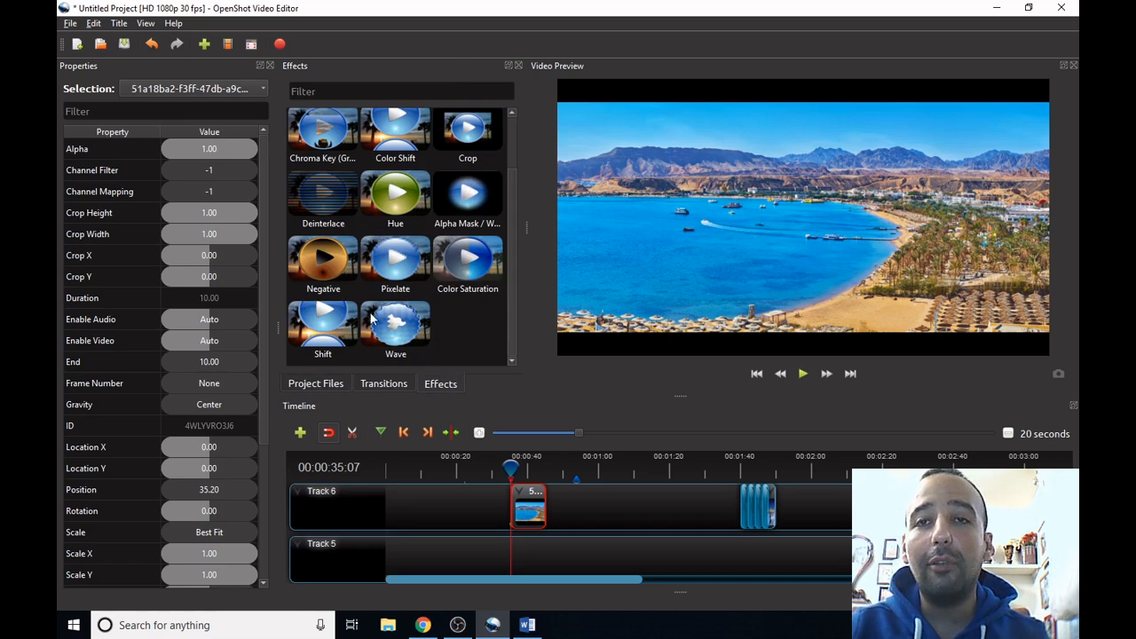
scroll(329, 312, "up", 1)
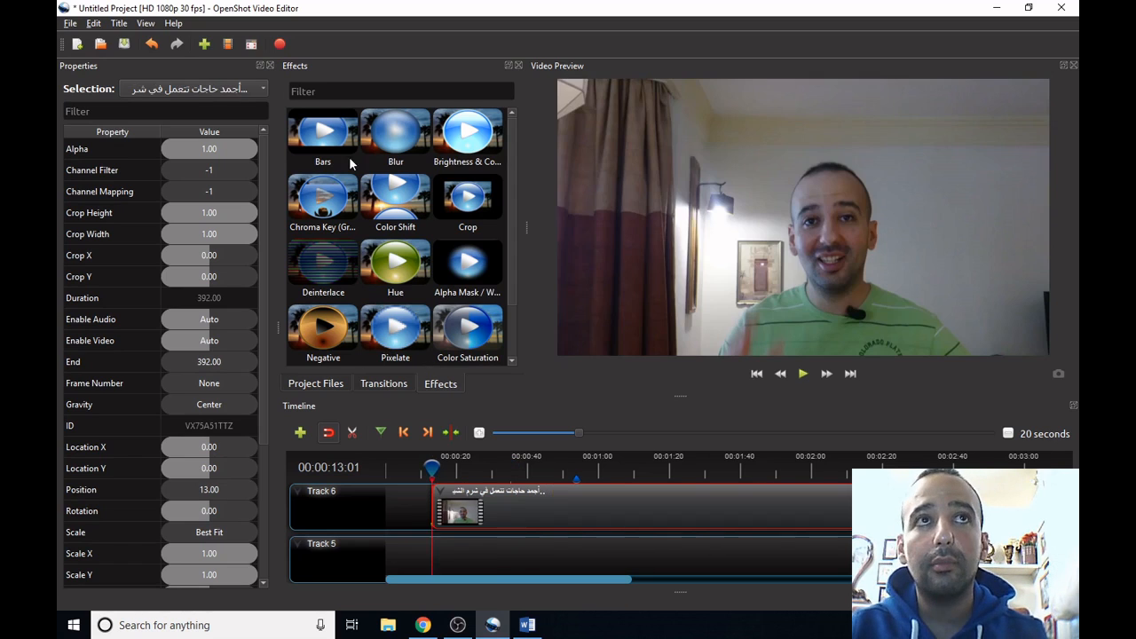
left_click(350, 153)
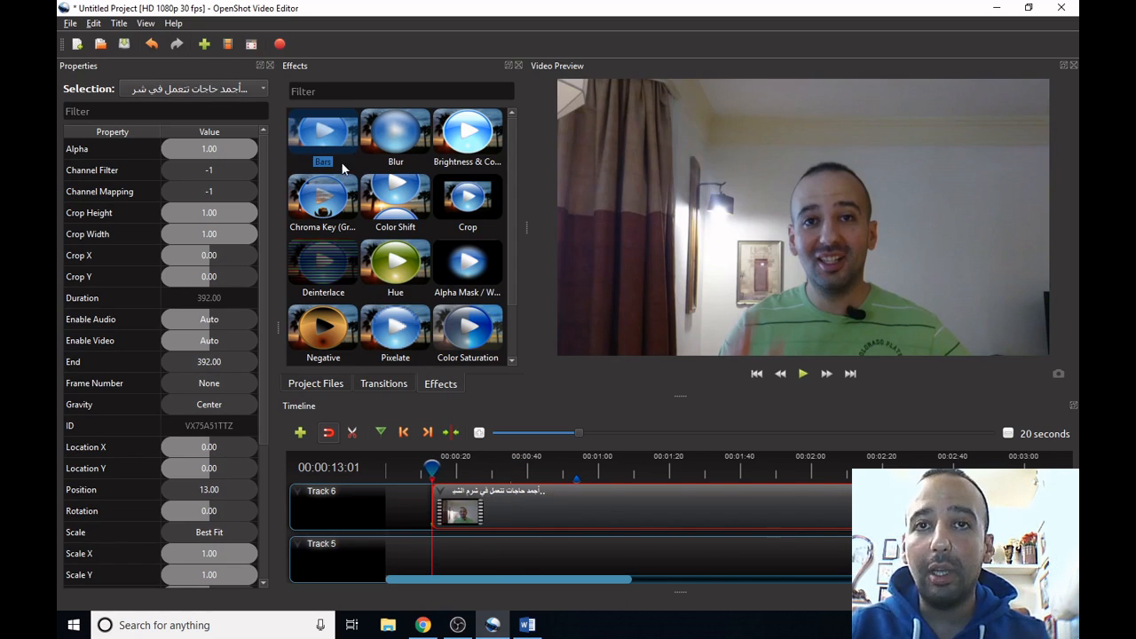
left_click_drag(327, 149, 467, 515)
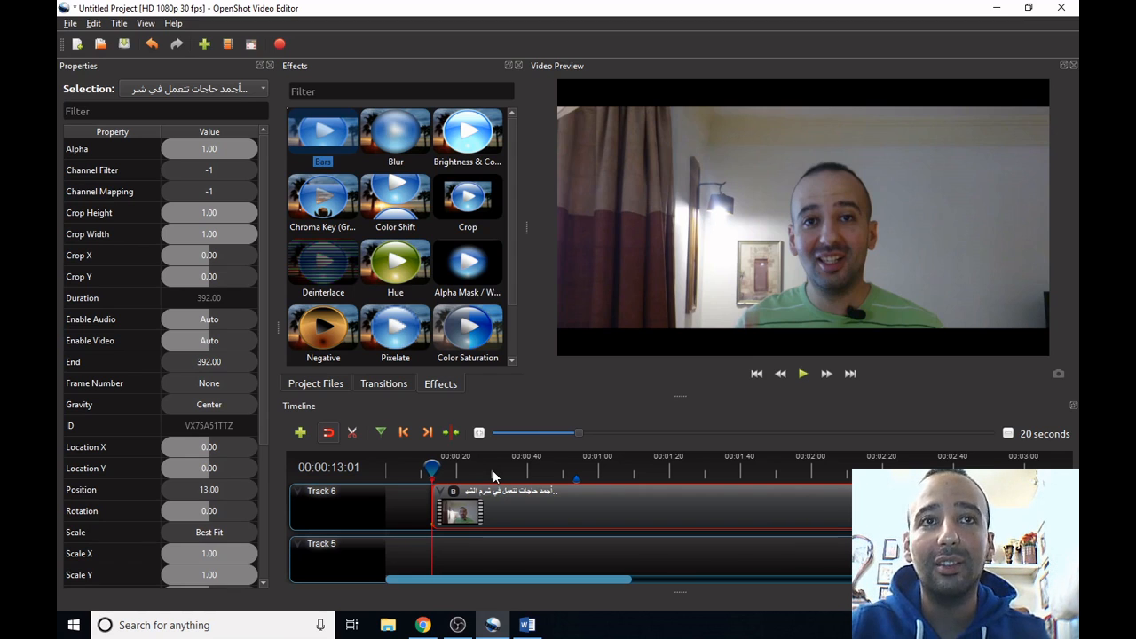
Step: Set the Bars effect's top size to 0.16, left size to 0.23 and right size to 0.19
left_click(453, 494)
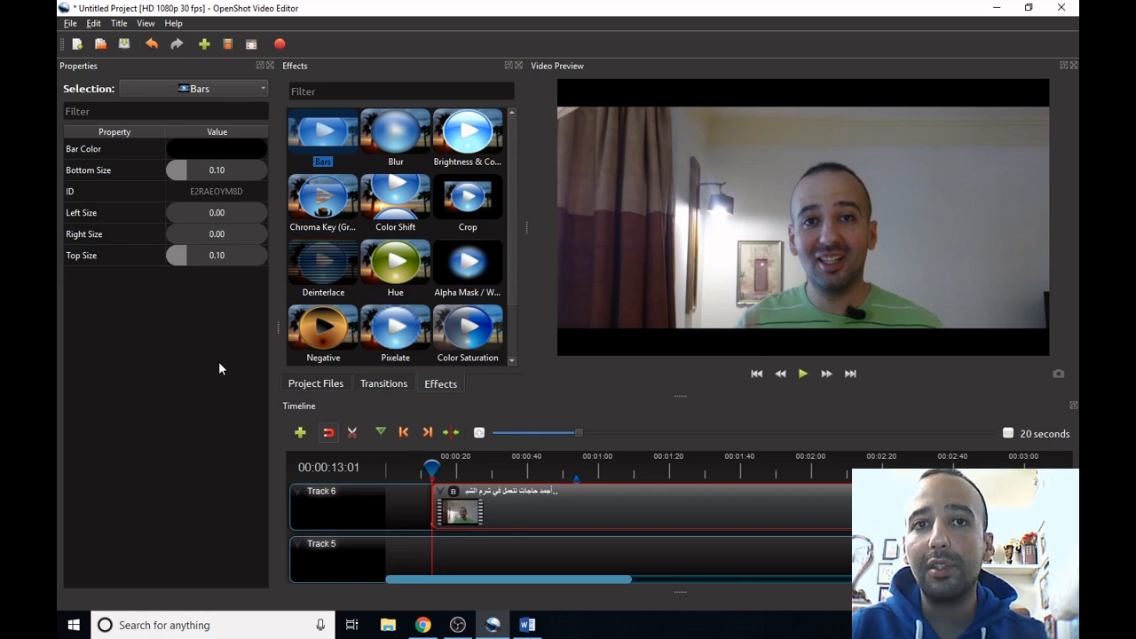
mouse_move(186, 168)
left_mouse_down()
mouse_move(230, 172)
mouse_move(187, 177)
left_mouse_up()
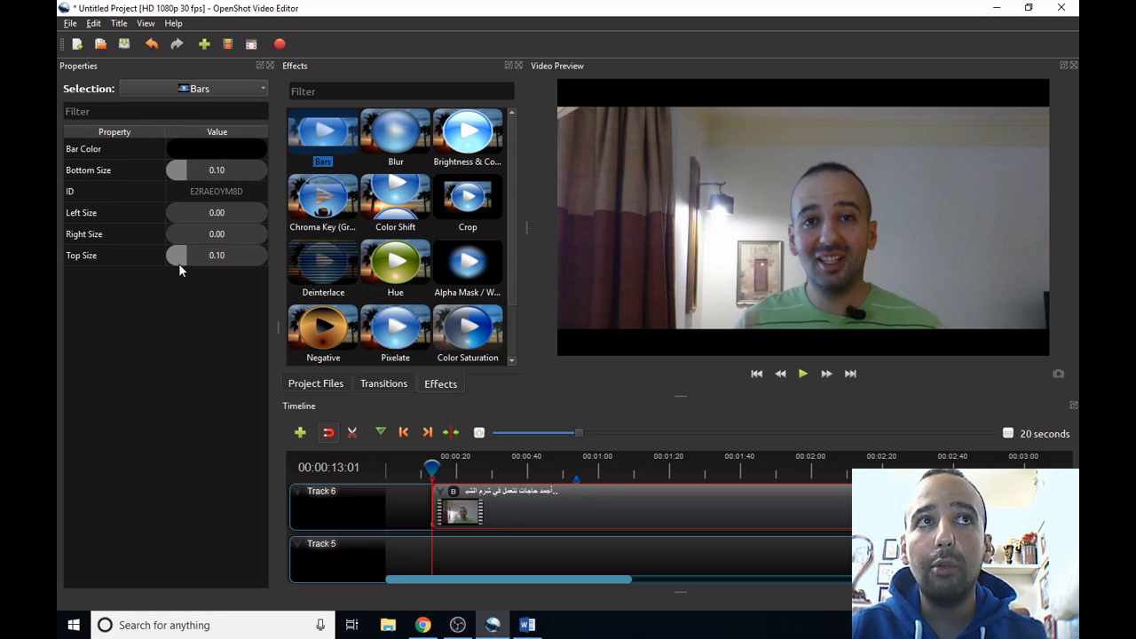
left_click_drag(178, 260, 199, 263)
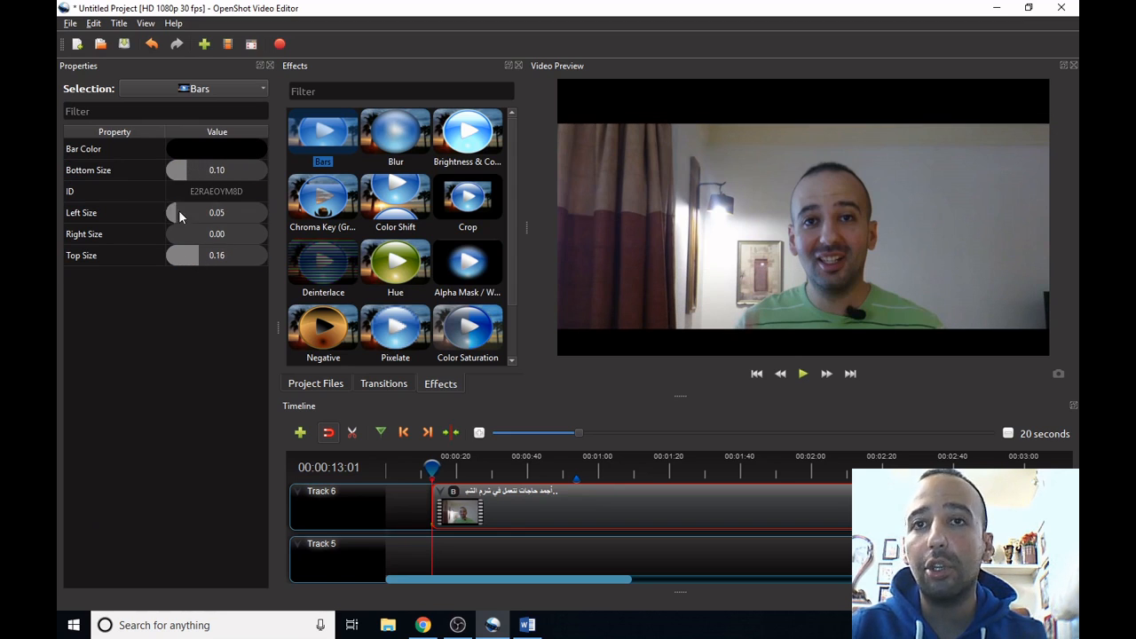
left_click_drag(180, 212, 204, 238)
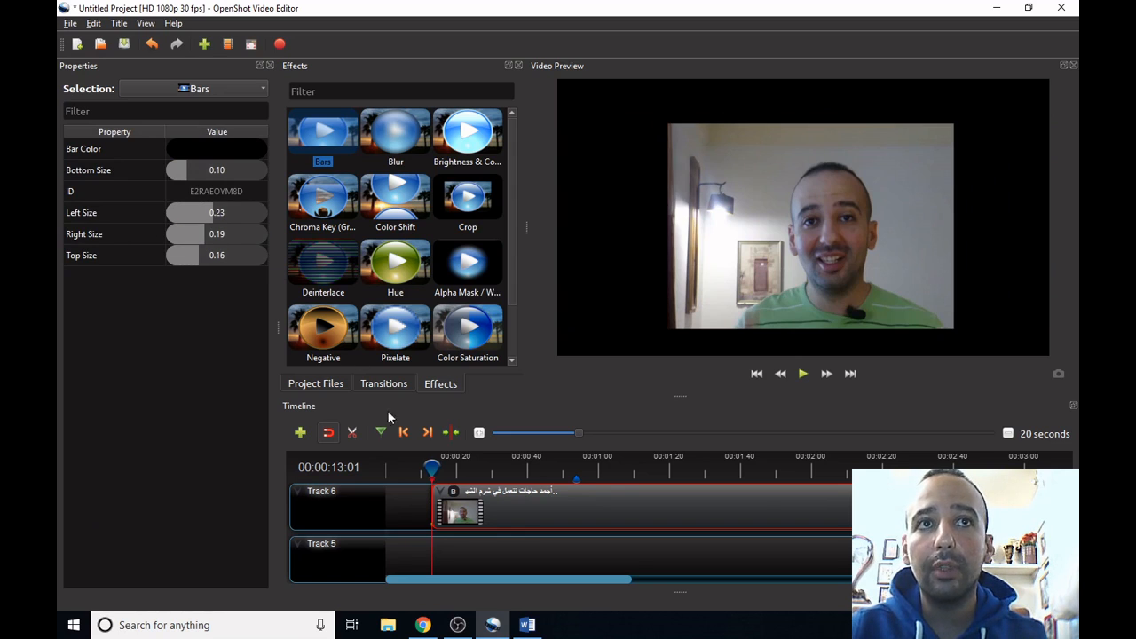
Step: Remove the Bars effect from the Track 6 video clip and apply the Blur effect instead
right_click(453, 496)
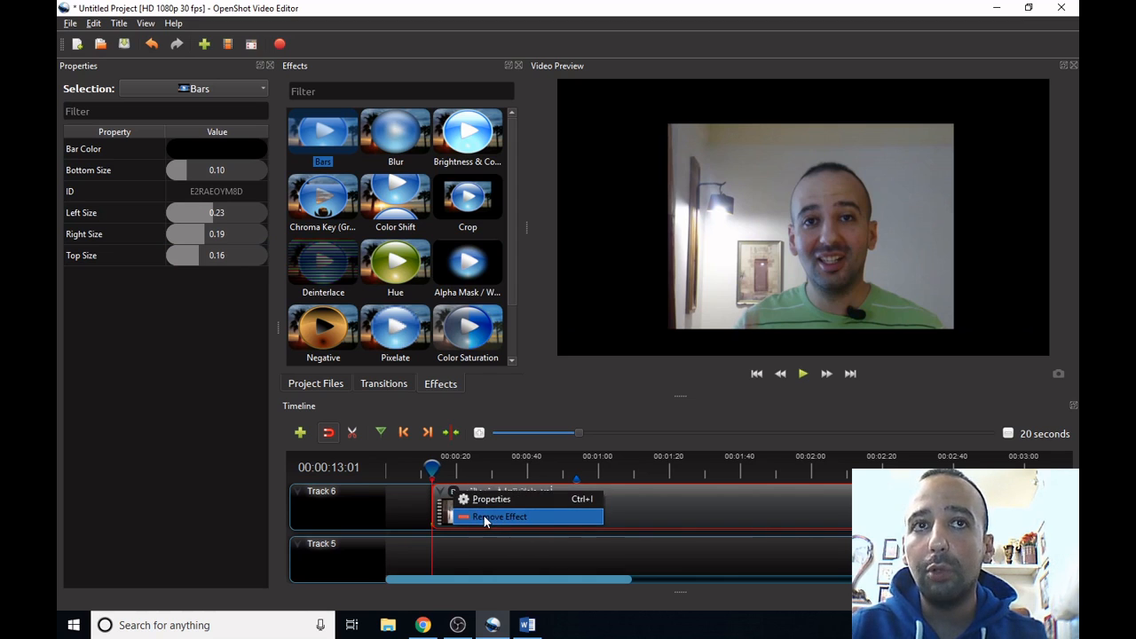
left_click(484, 516)
left_click_drag(393, 131, 459, 503)
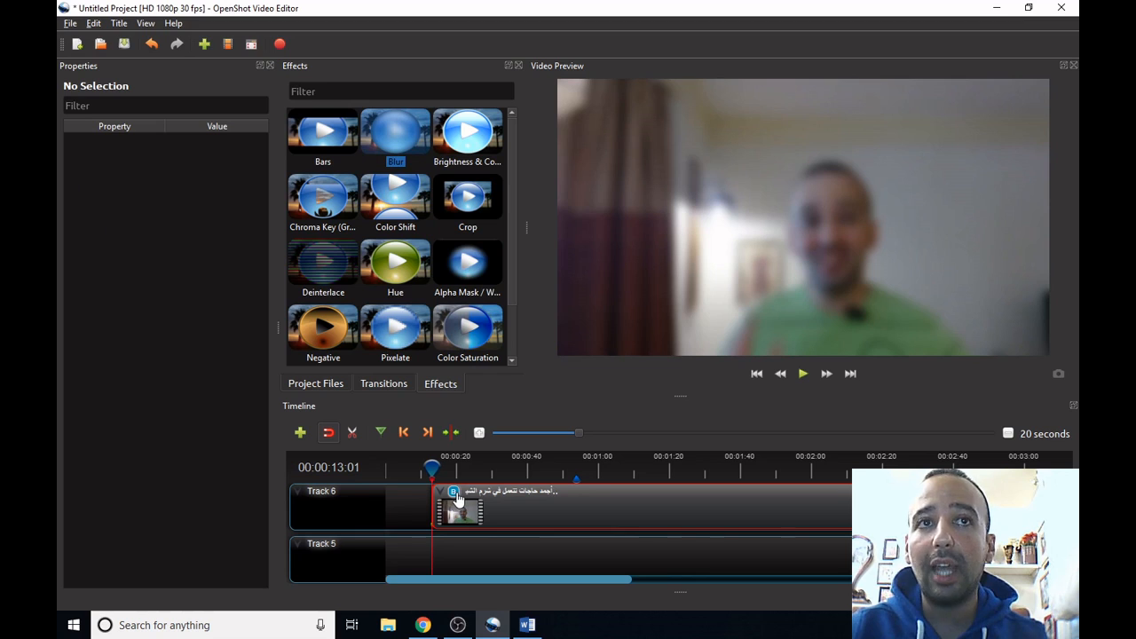
Step: Increase the blur to a horizontal radius of 28.47, 49.31 iterations and a vertical radius of 47.92
right_click(457, 499)
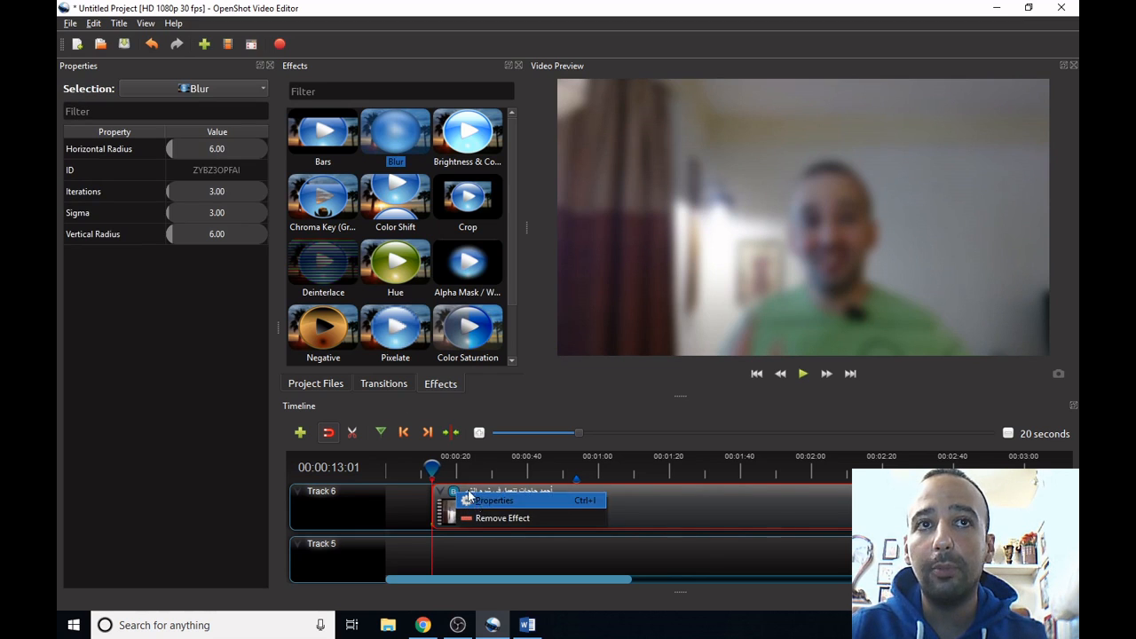
left_click(171, 152)
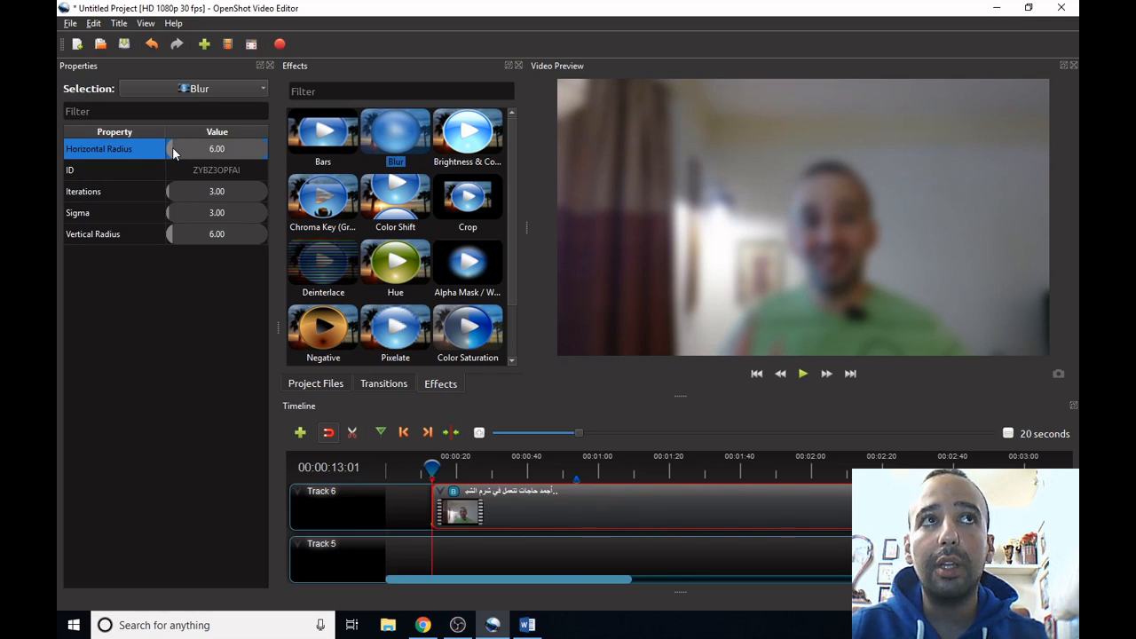
left_click_drag(177, 149, 212, 149)
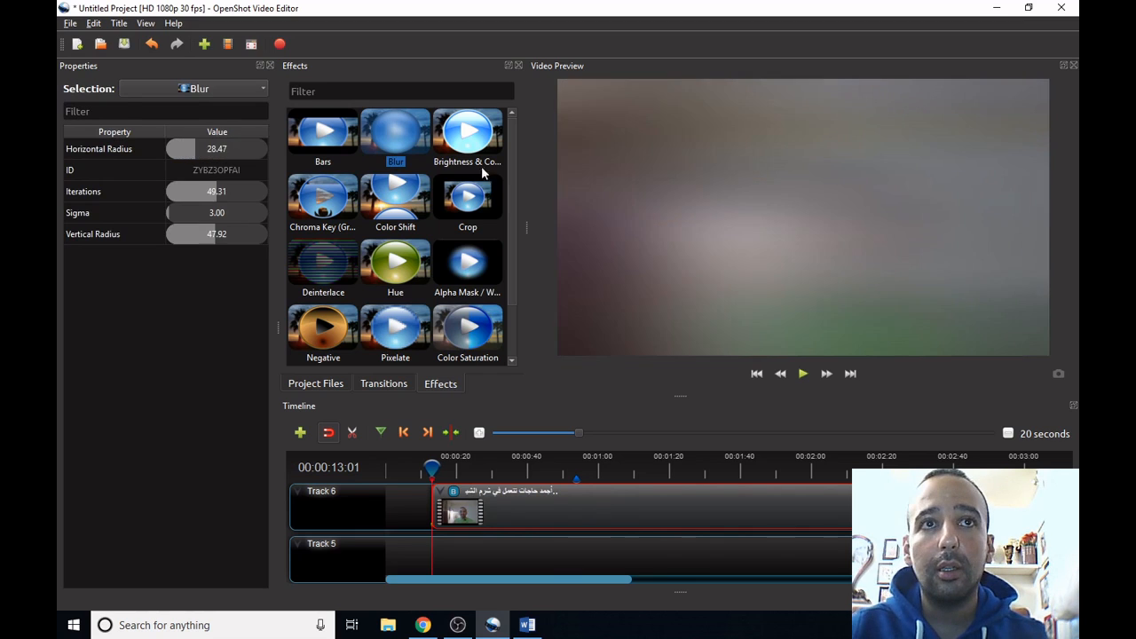
Step: Replace the blur on the Track 6 video clip with the Brightness & Contrast effect and adjust its brightness and contrast
left_click(479, 160)
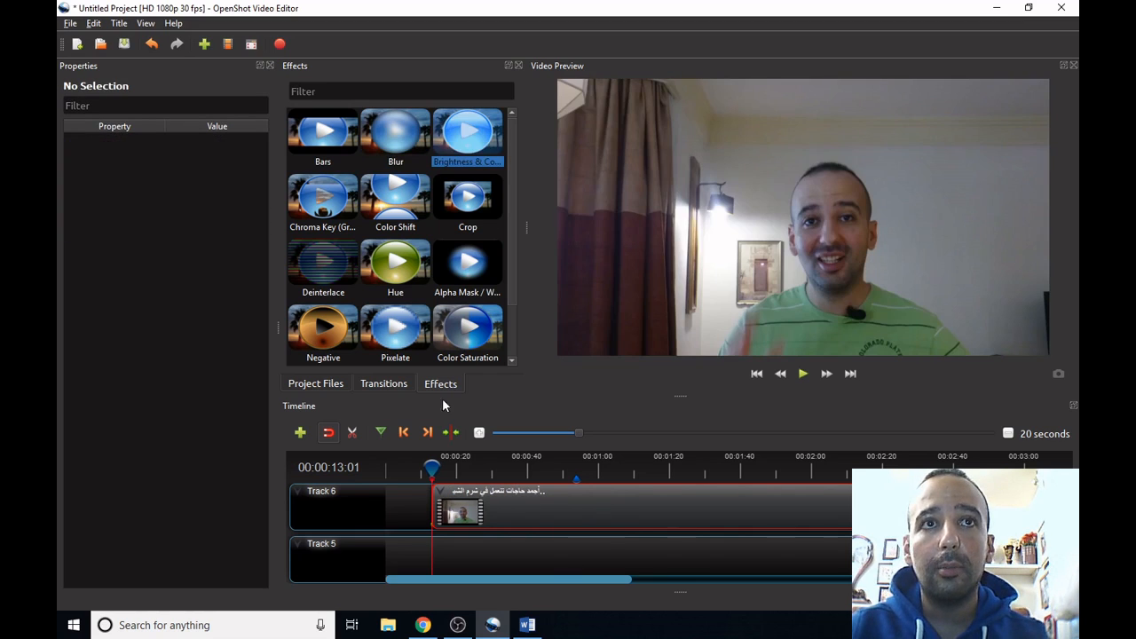
left_click_drag(480, 133, 470, 515)
left_click(455, 493)
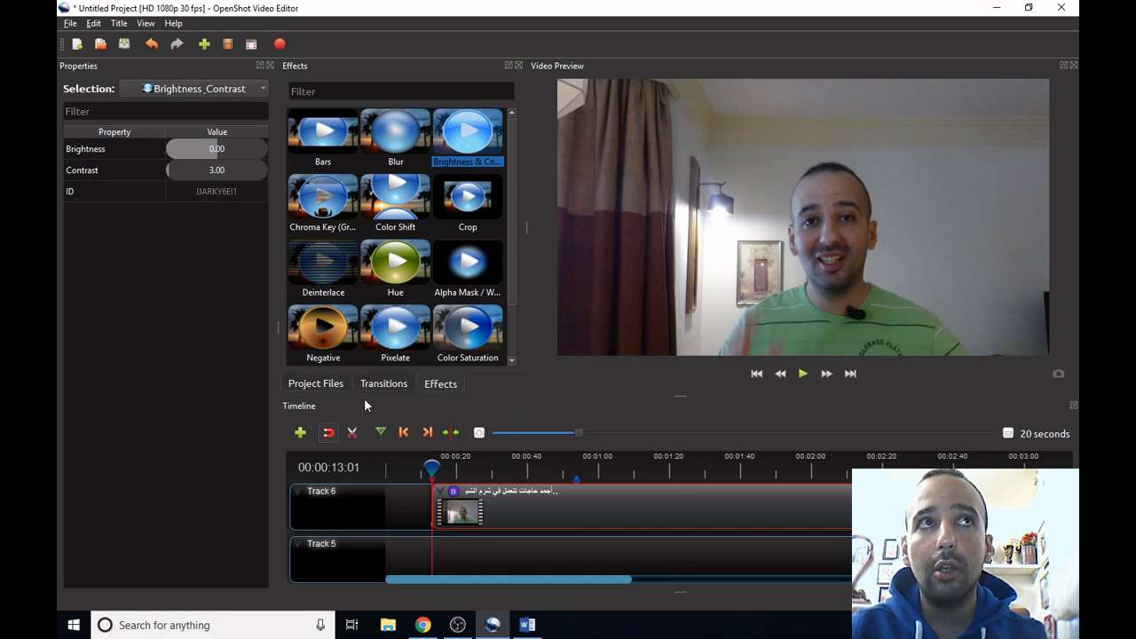
left_click_drag(220, 148, 199, 168)
Step: Apply the Color Shift effect to the Track 6 video clip with Alpha X Shift -0.72 and Green X Shift about 0.39
left_click_drag(395, 200, 498, 508)
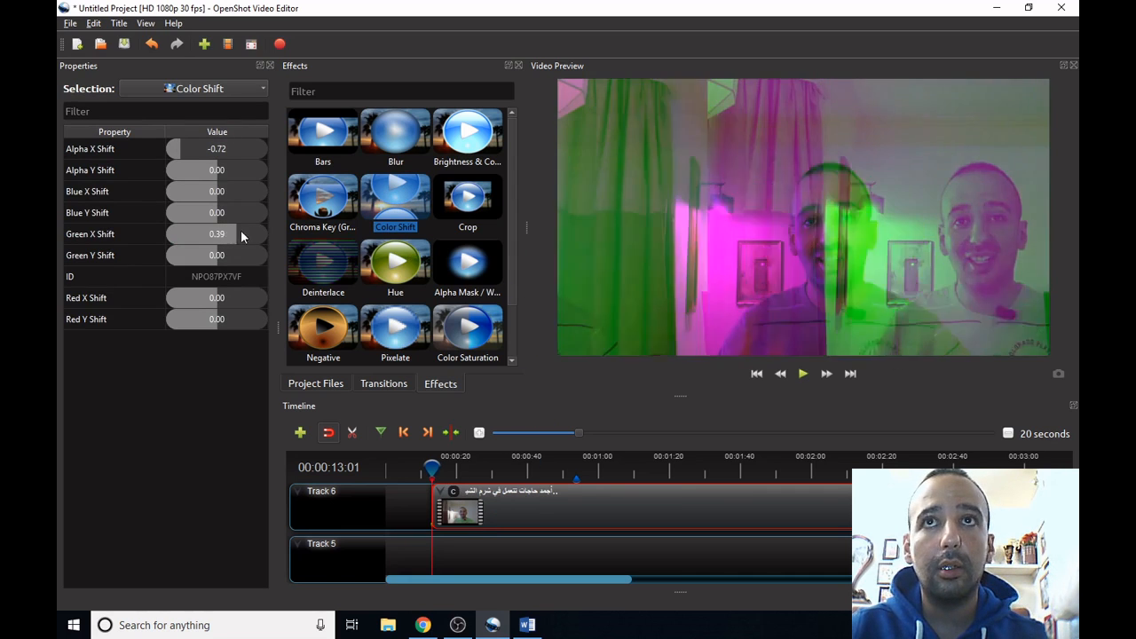
left_click_drag(241, 232, 237, 231)
Step: Apply the Crop effect to the Track 6 video clip and place the bay image beneath it on Track 5 at 13 seconds
left_click_drag(468, 201, 486, 493)
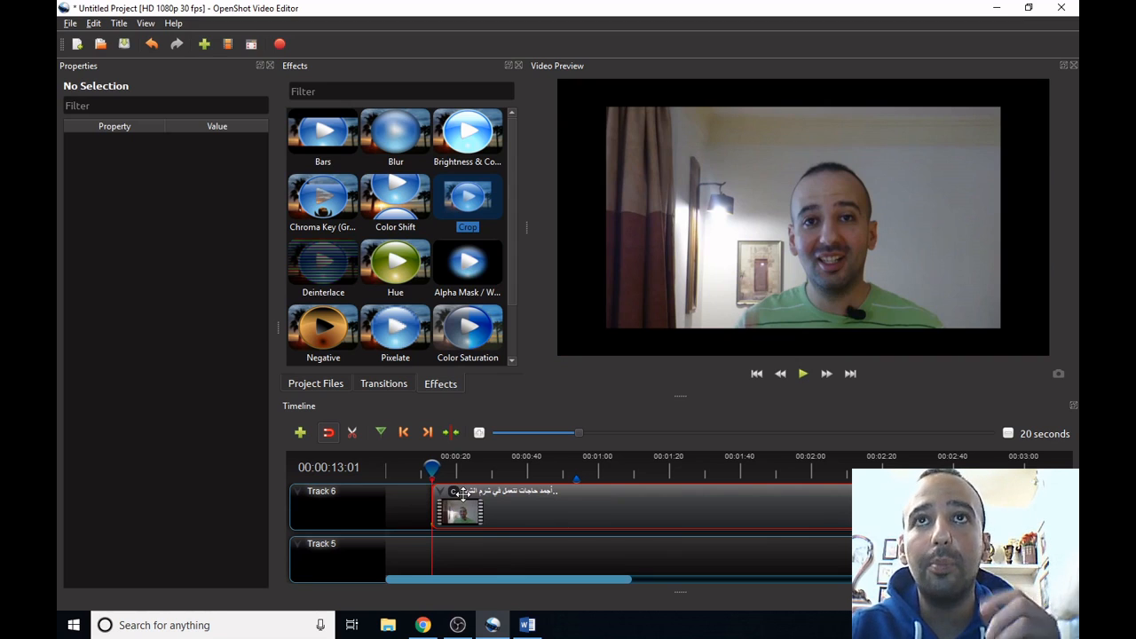
left_click(317, 382)
left_click_drag(397, 138, 436, 559)
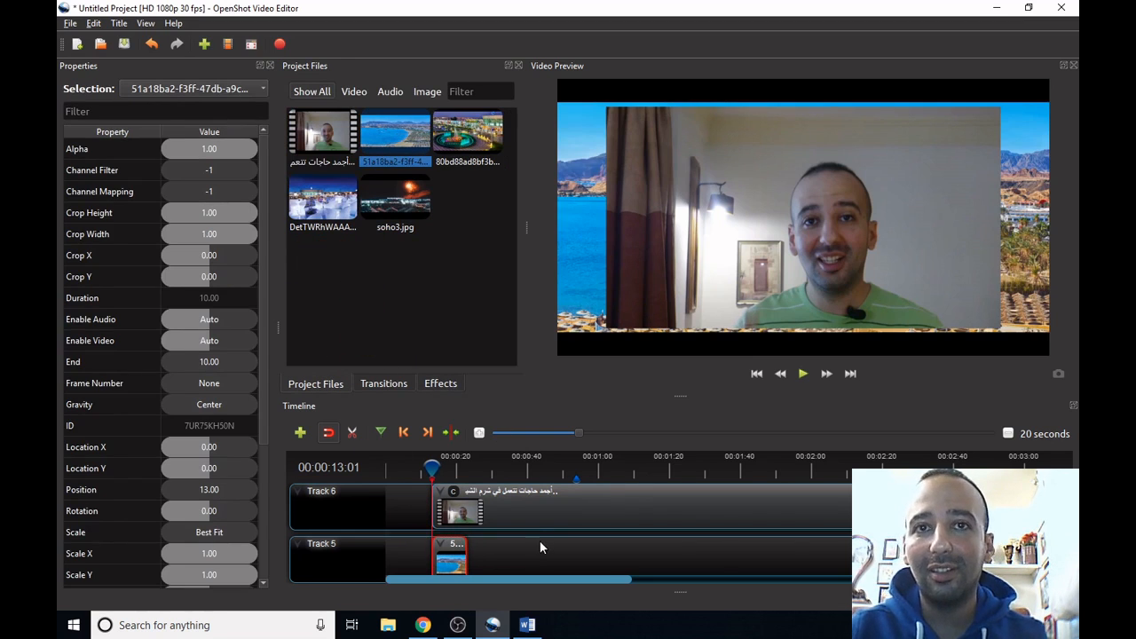
Step: Look through the remaining video effects, including Negative, Pixelate, Wave and Chroma Key (Greenscreen)
left_click(440, 382)
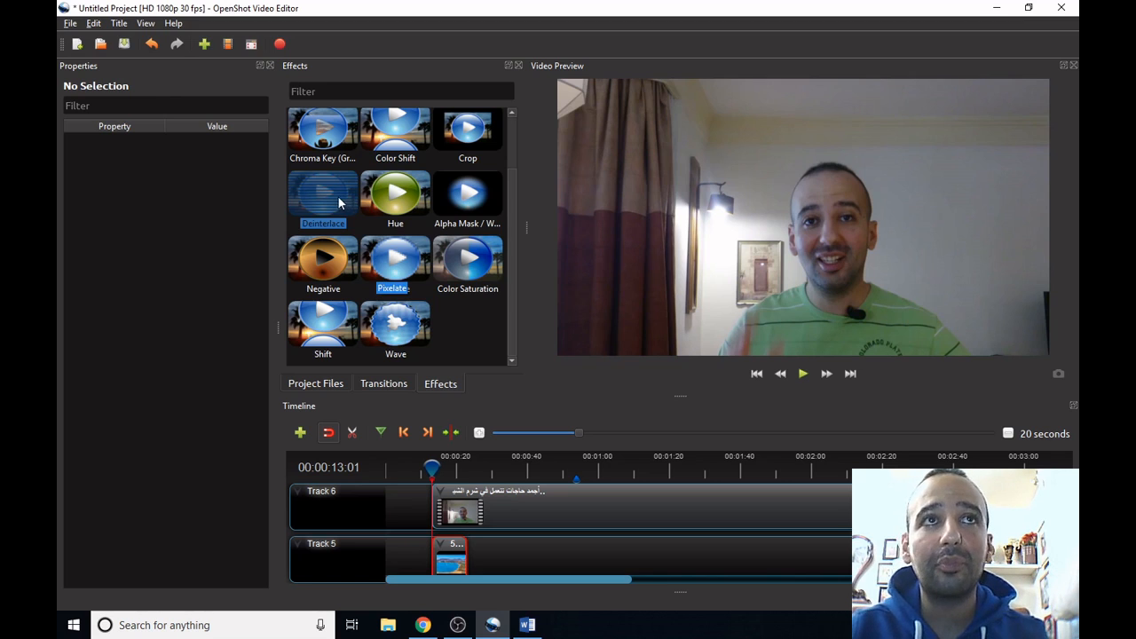
left_click(347, 272)
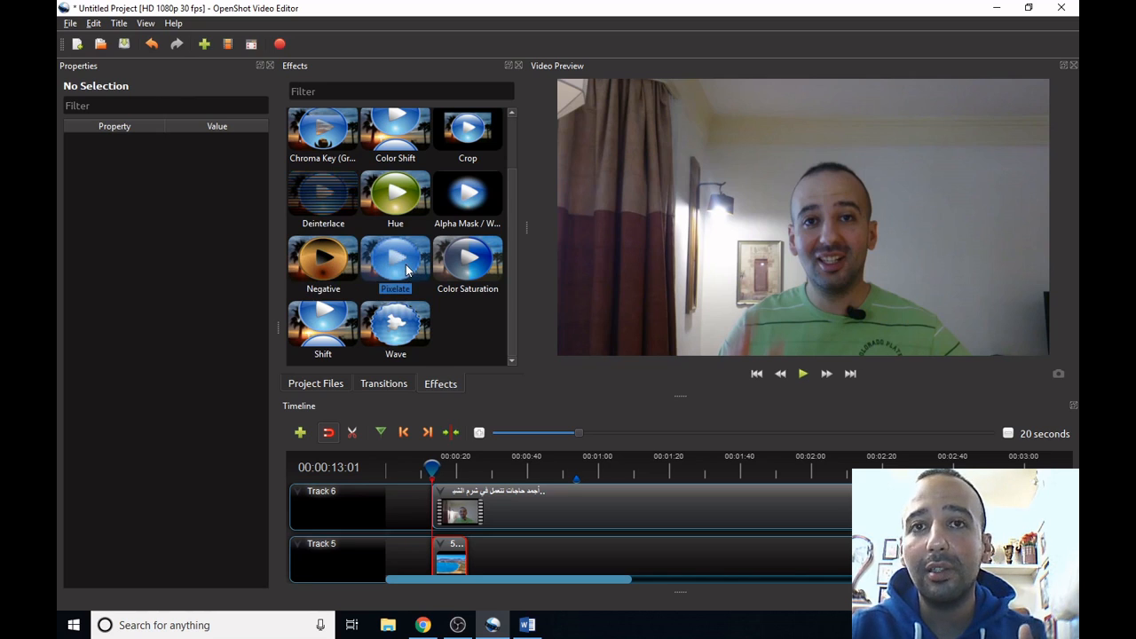
left_click(425, 319)
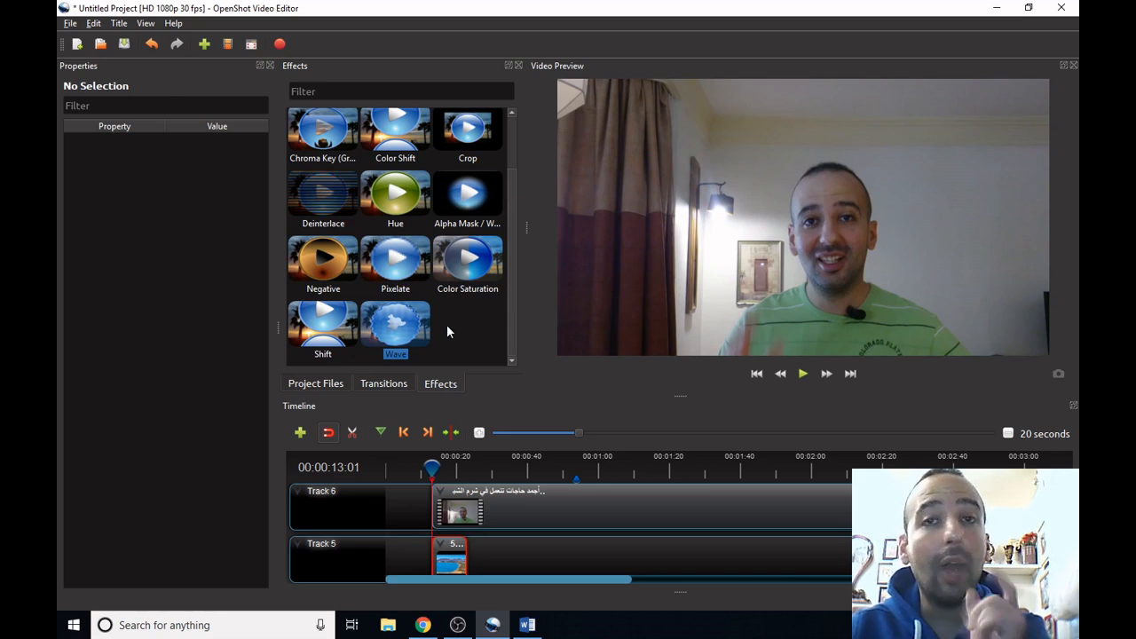
scroll(447, 324, "up", 1)
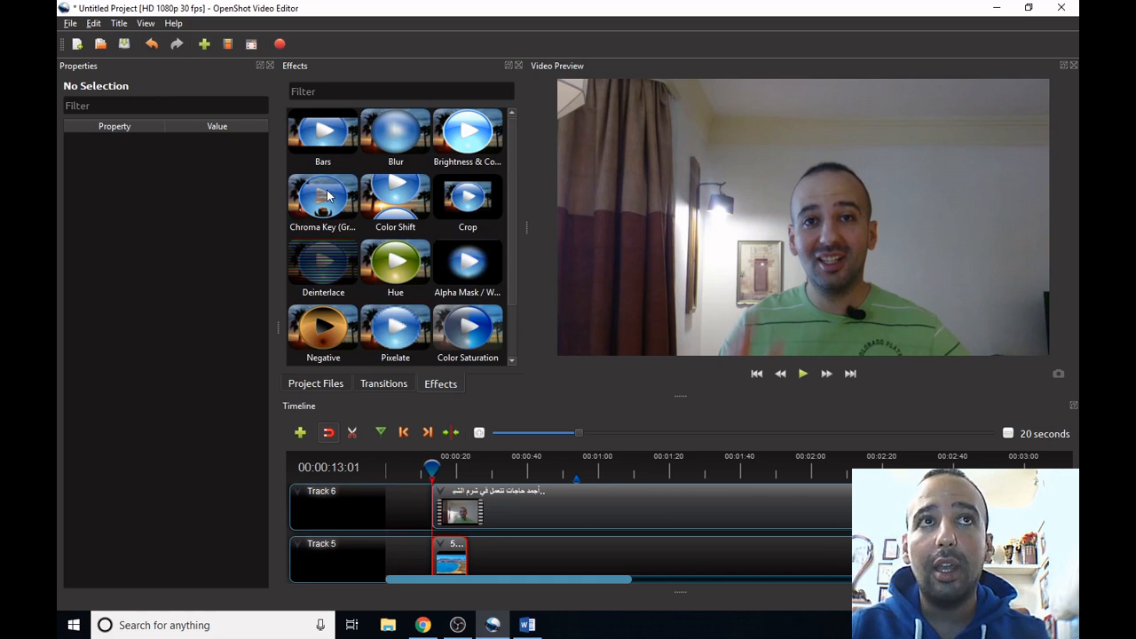
left_click(327, 195)
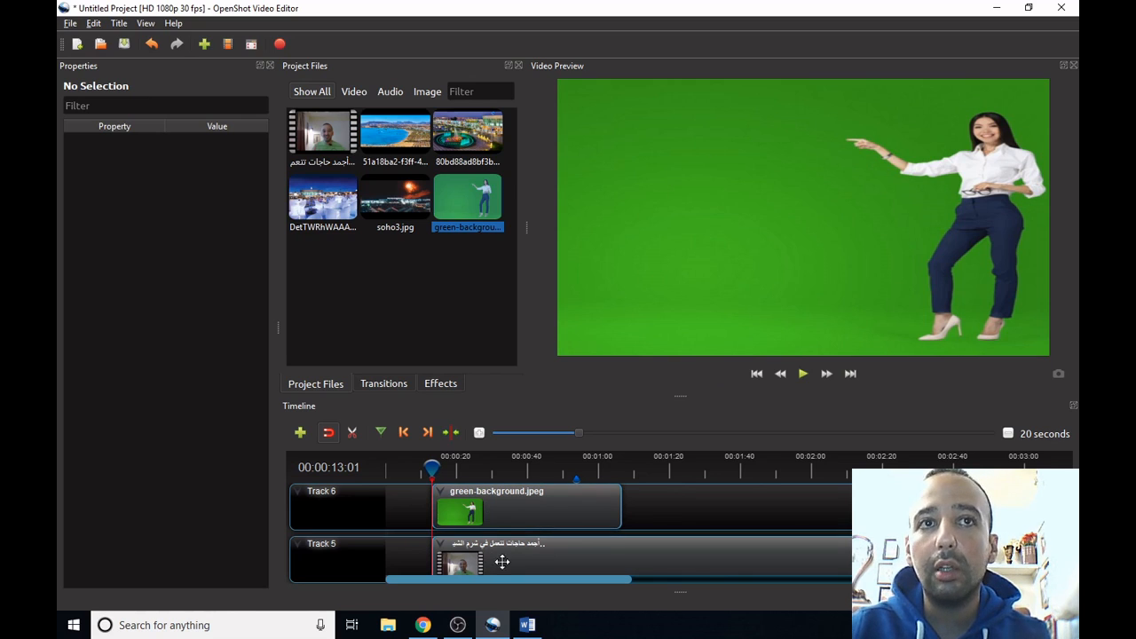
Step: Apply the Chroma Key (Greenscreen) effect to the green-background.jpeg clip on Track 6
left_click(539, 508)
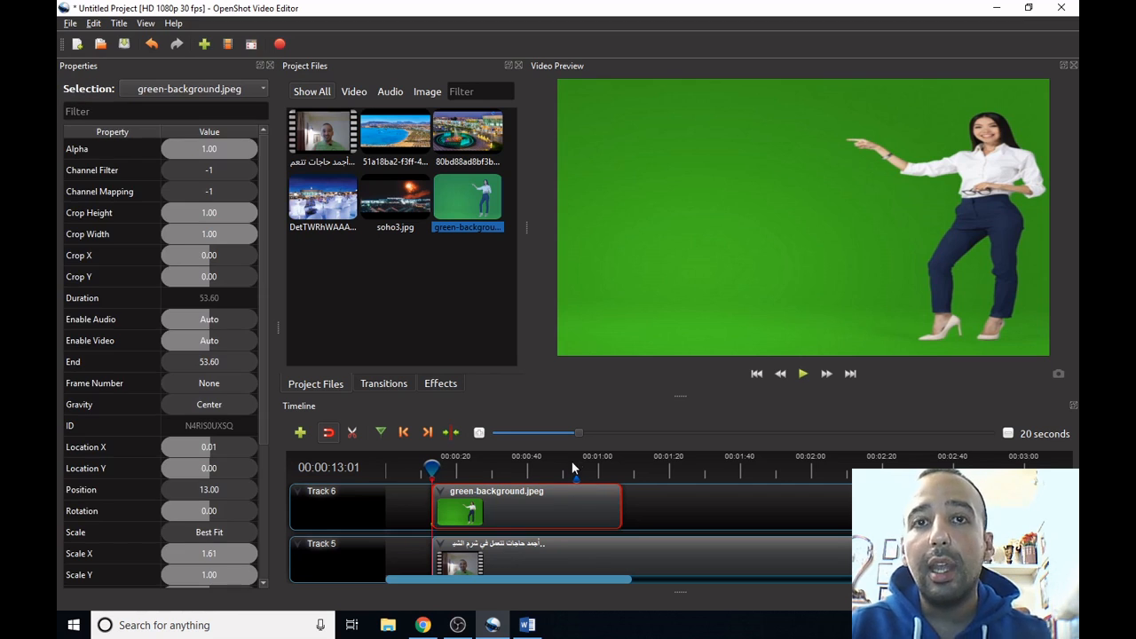
left_click(439, 385)
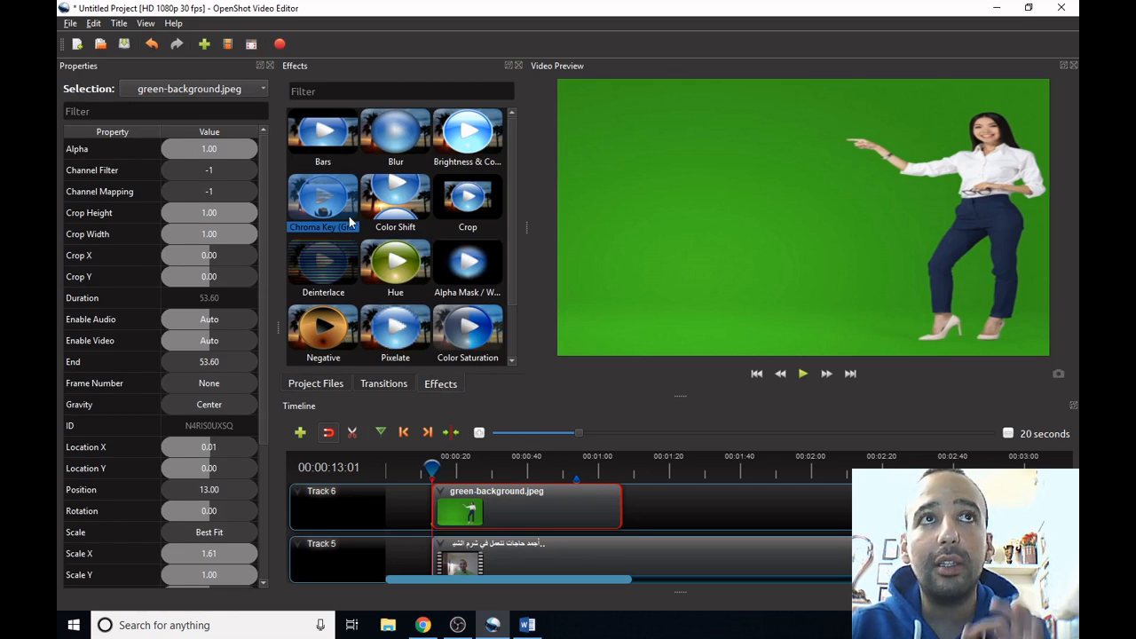
left_click_drag(311, 189, 475, 515)
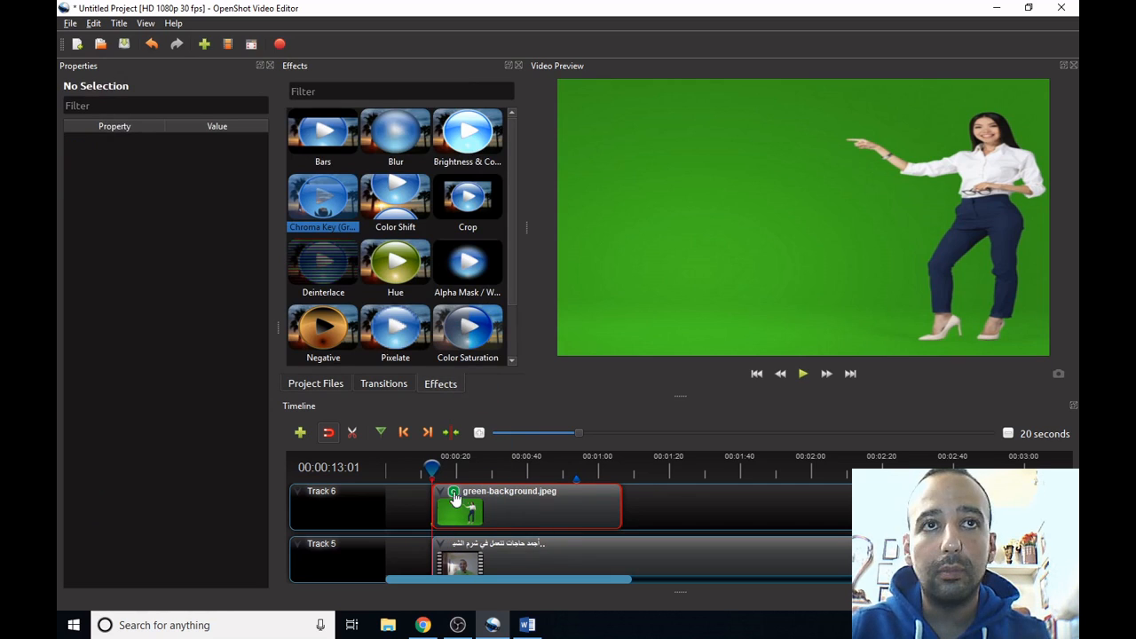
Step: Set the Chroma Key effect's key color to #3ba71d by sampling the green backdrop in the video preview
left_click(454, 493)
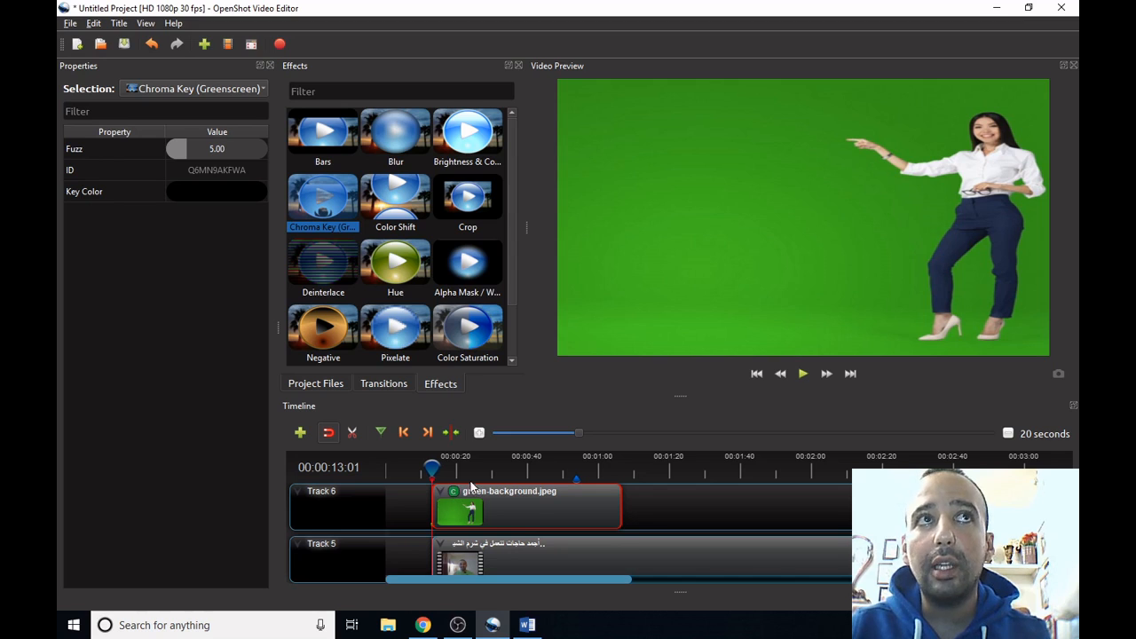
double_click(216, 190)
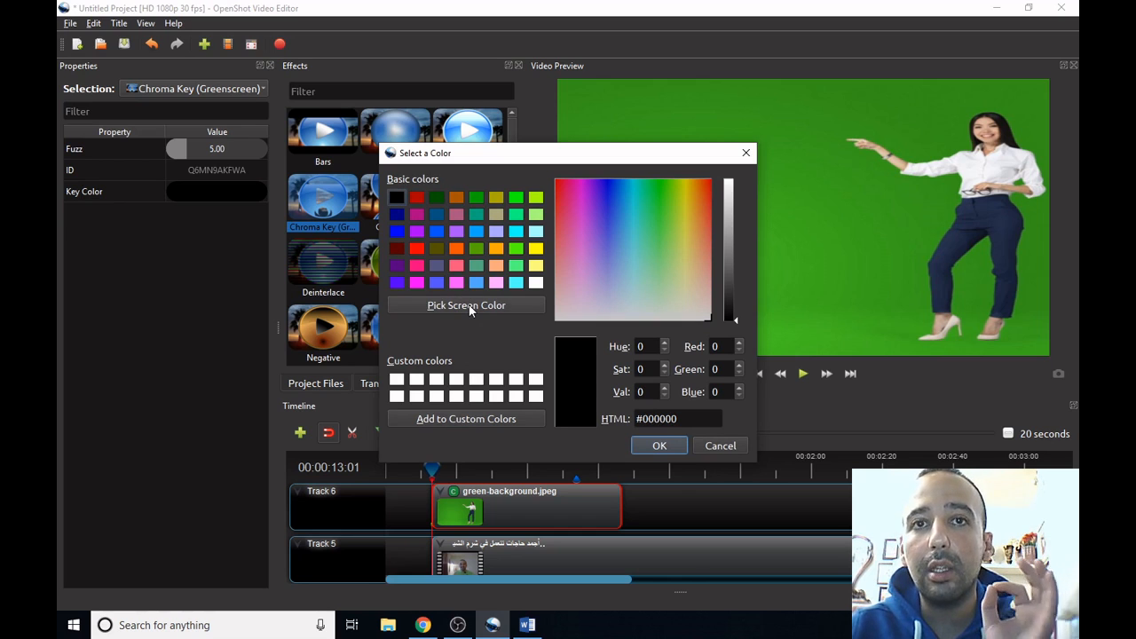
left_click(469, 304)
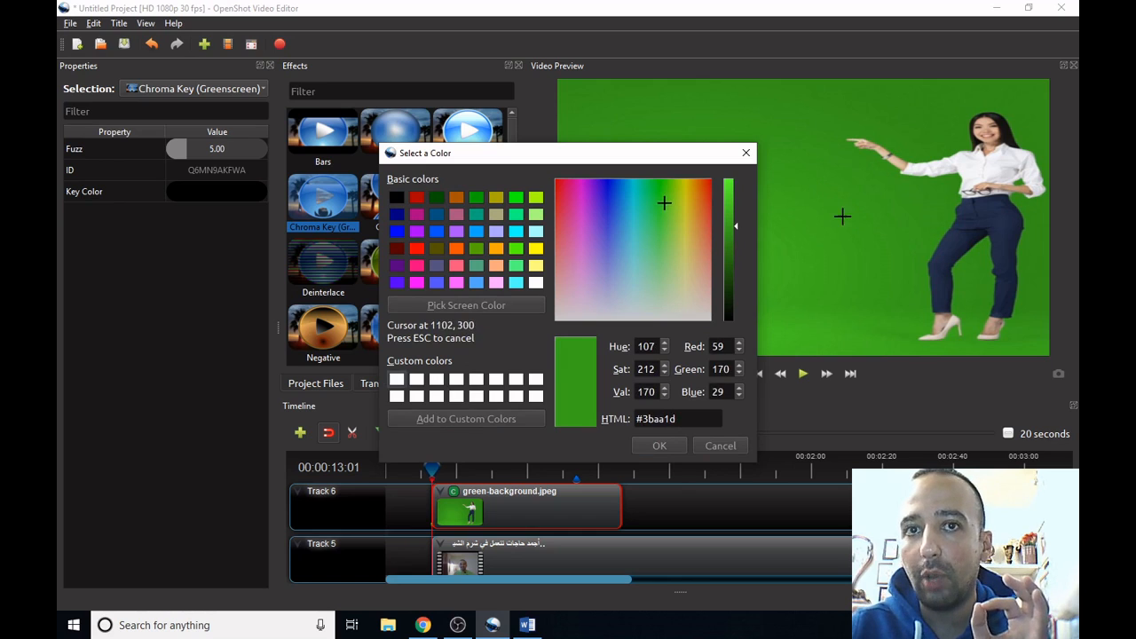
left_click(870, 221)
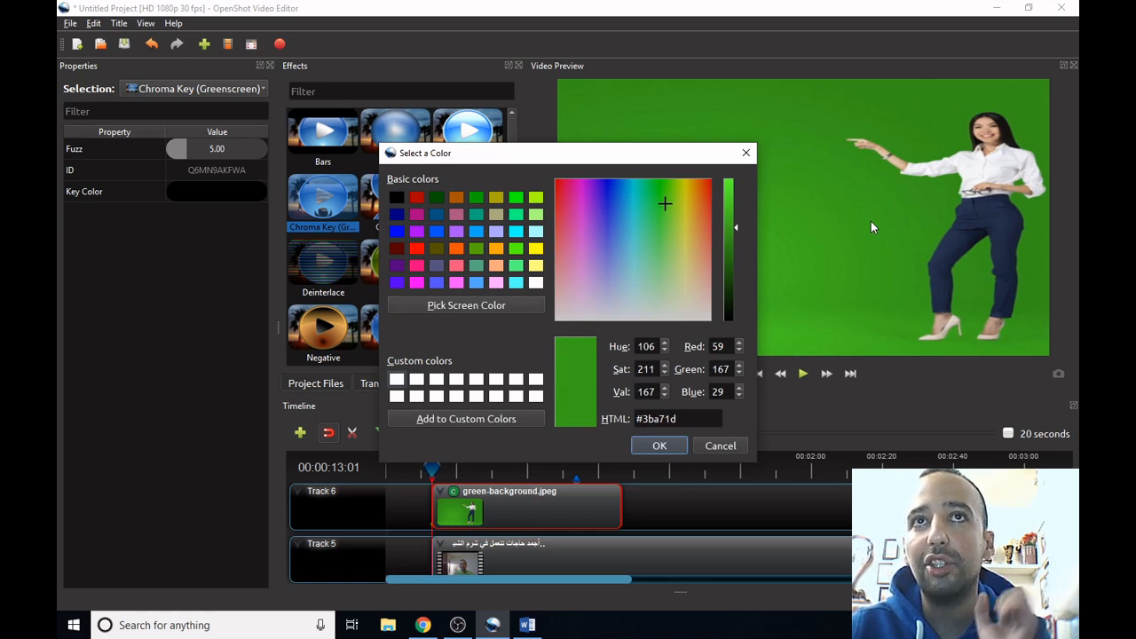
left_click(660, 445)
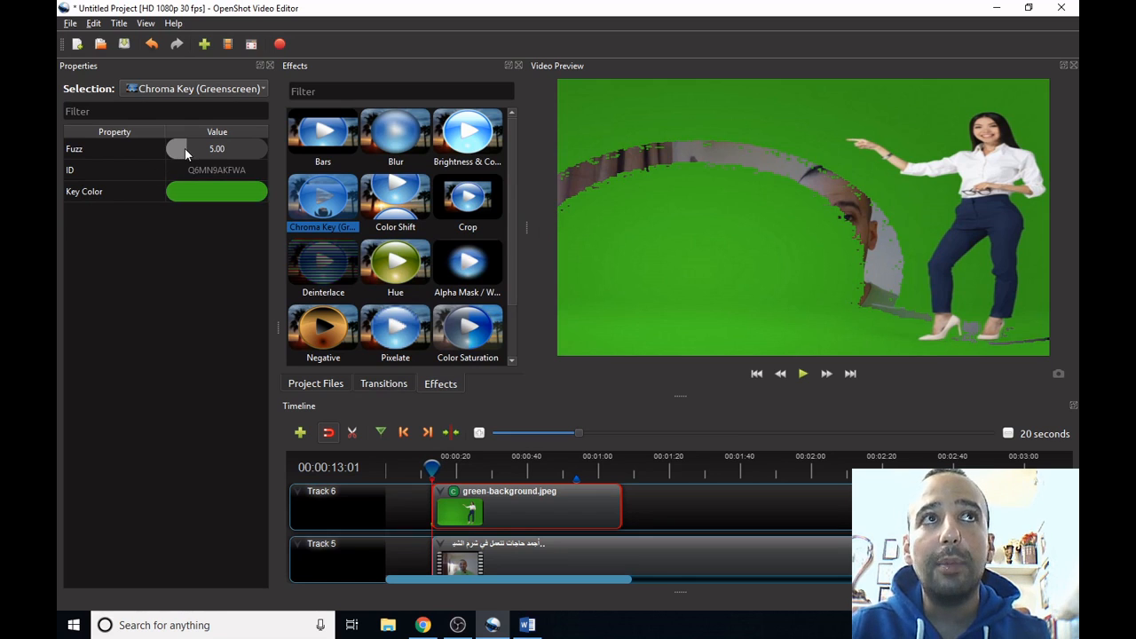
Step: Set the Chroma Key effect's fuzz to 200
left_click_drag(185, 147, 275, 155)
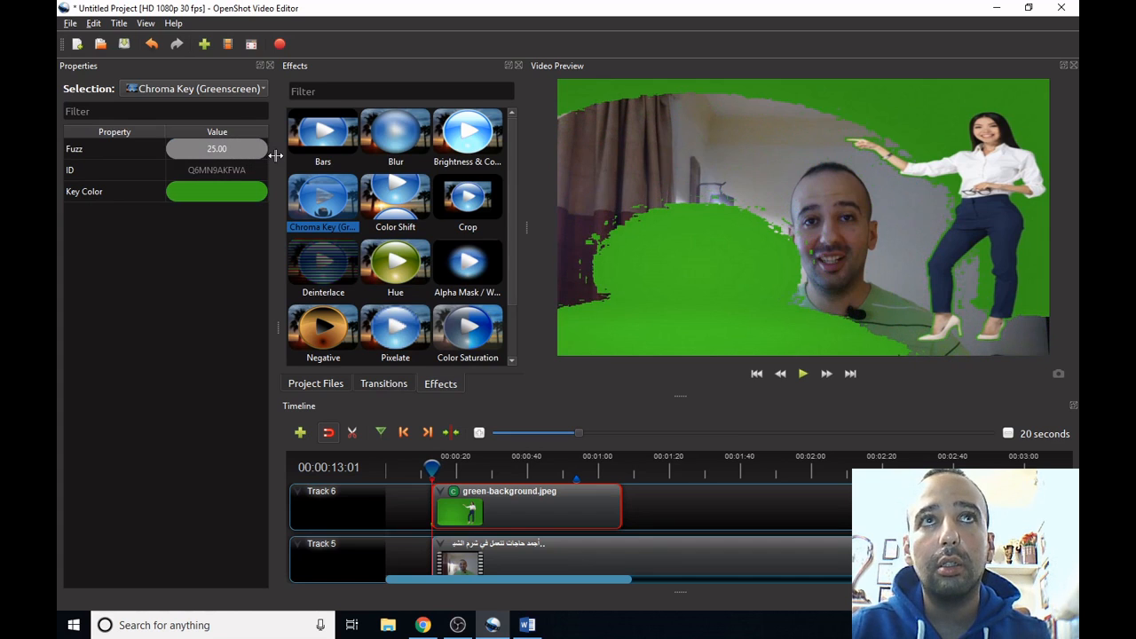
double_click(226, 147)
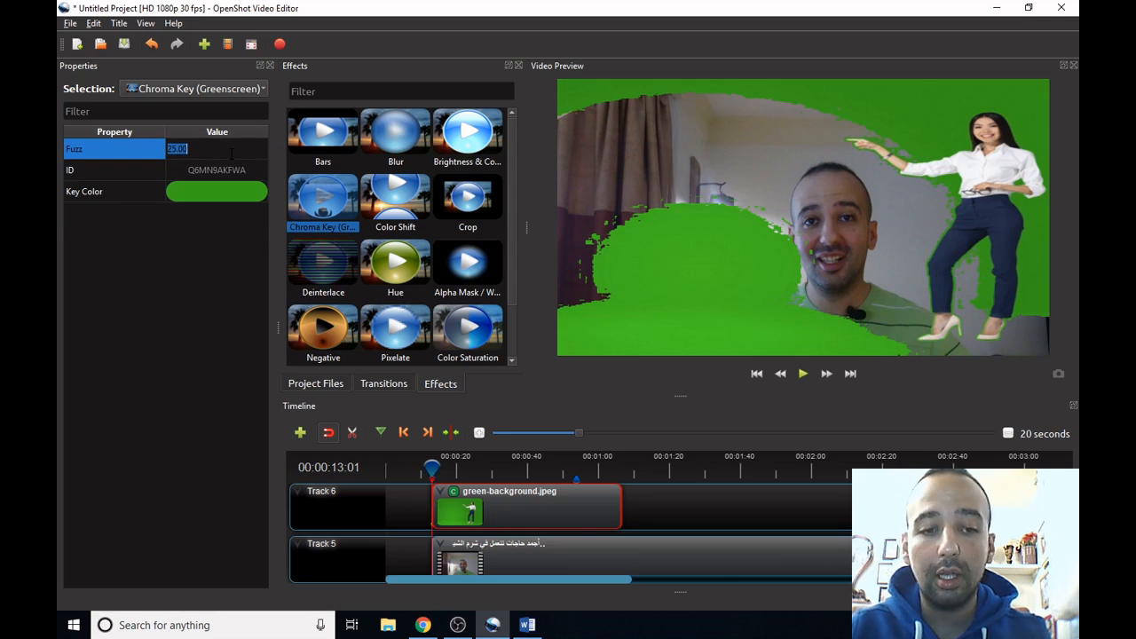
type("200")
key("Return")
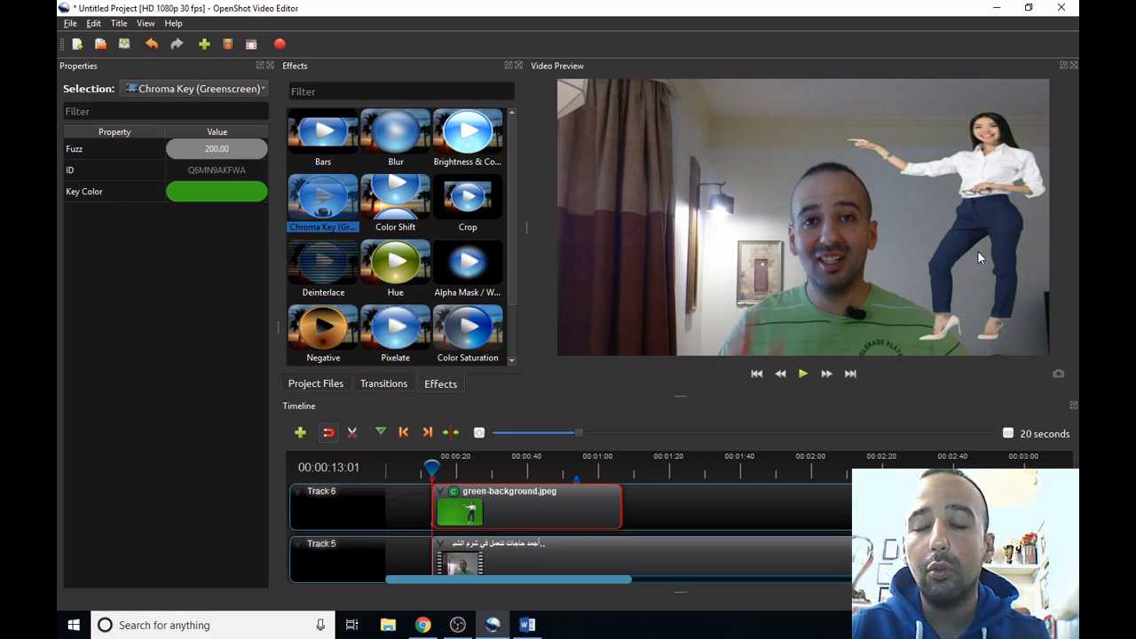
Step: Scale the green-background.jpeg clip to 0.5 in both X and Y
left_click(484, 519)
double_click(211, 554)
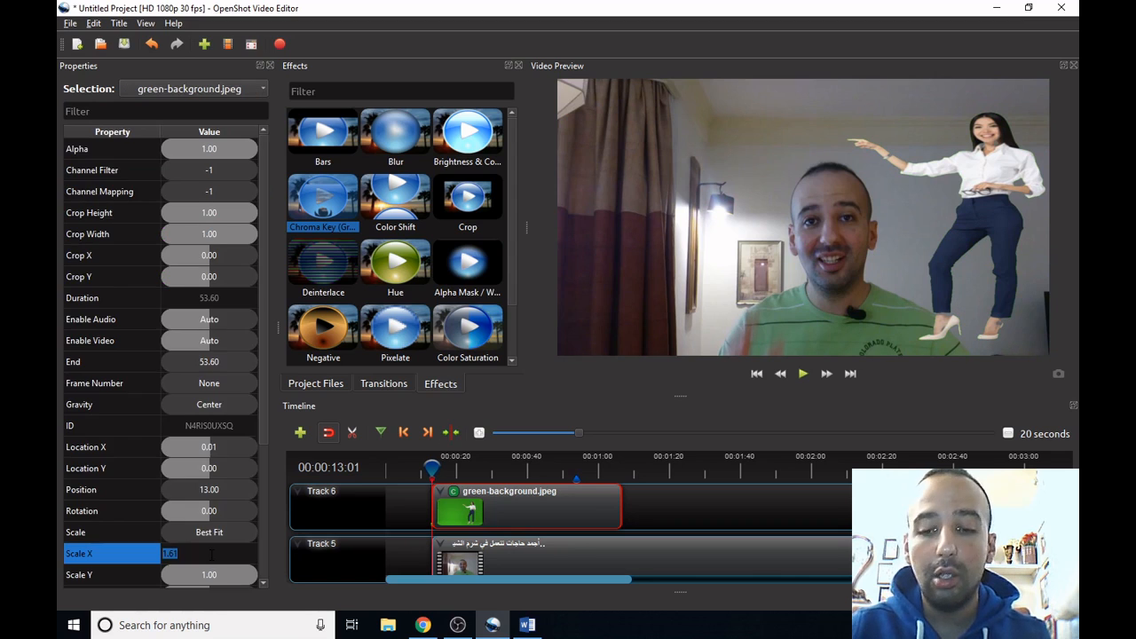
key("BackSpace")
type(".5")
key("Return")
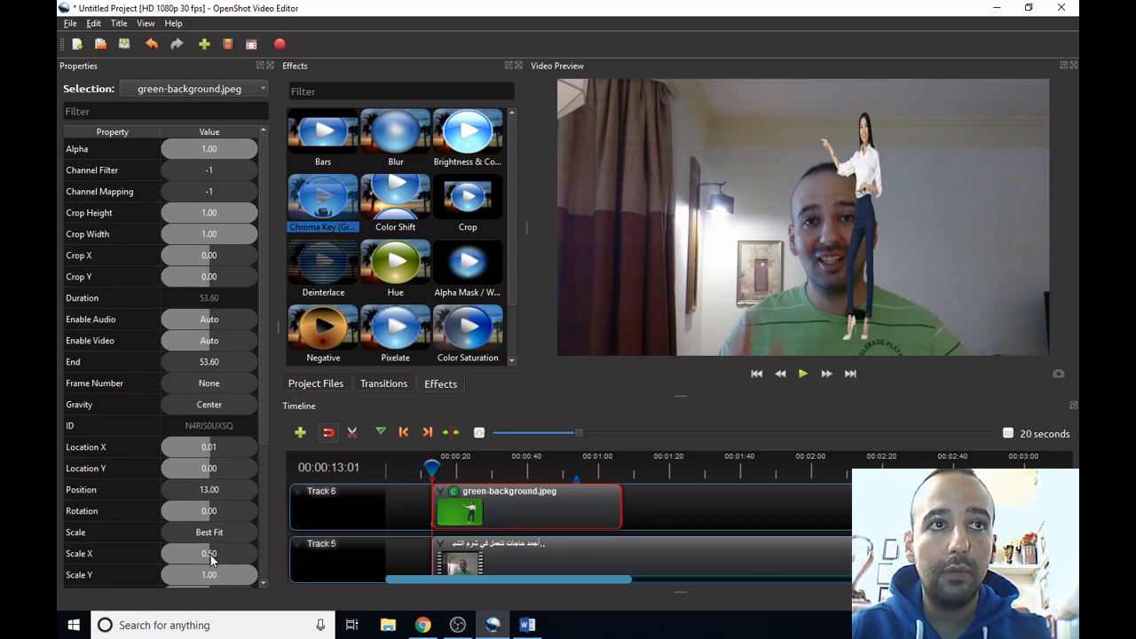
double_click(217, 579)
type(".5")
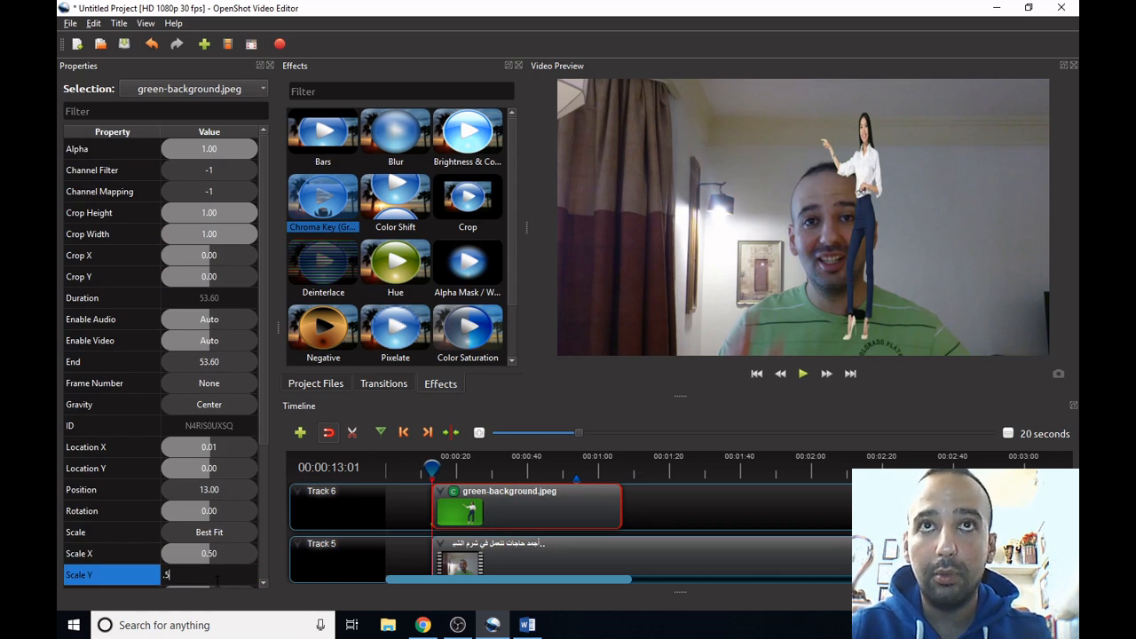
key("Return")
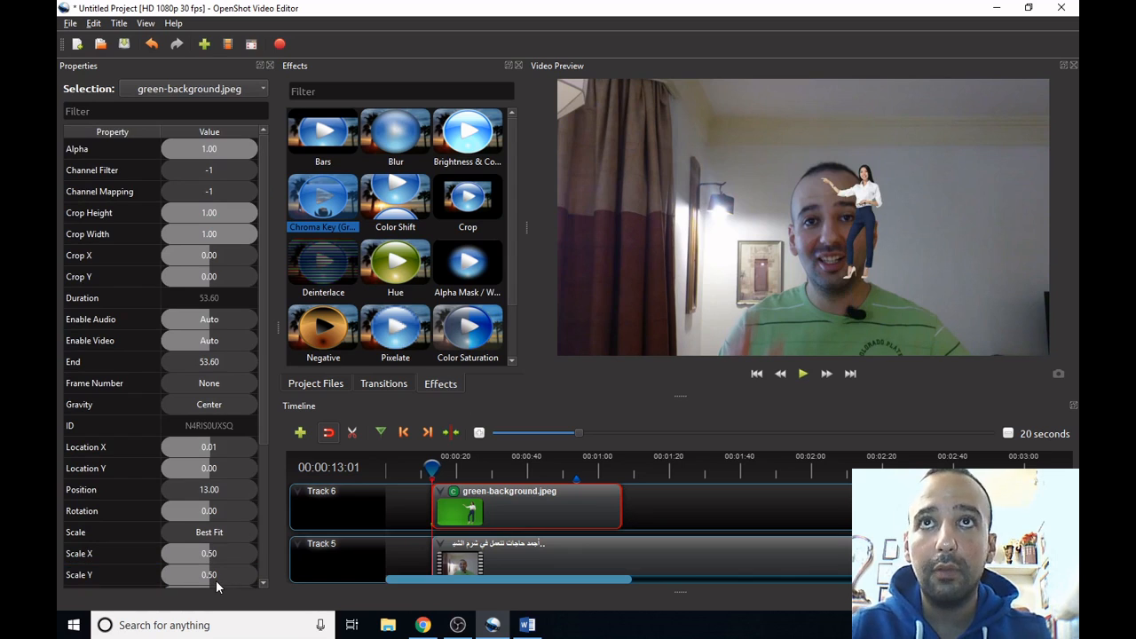
Step: Transform the green-background.jpeg clip to the frame's lower-right corner, at Location X 0.31 and Location Y 0.26, and play the result
right_click(480, 501)
left_click(562, 446)
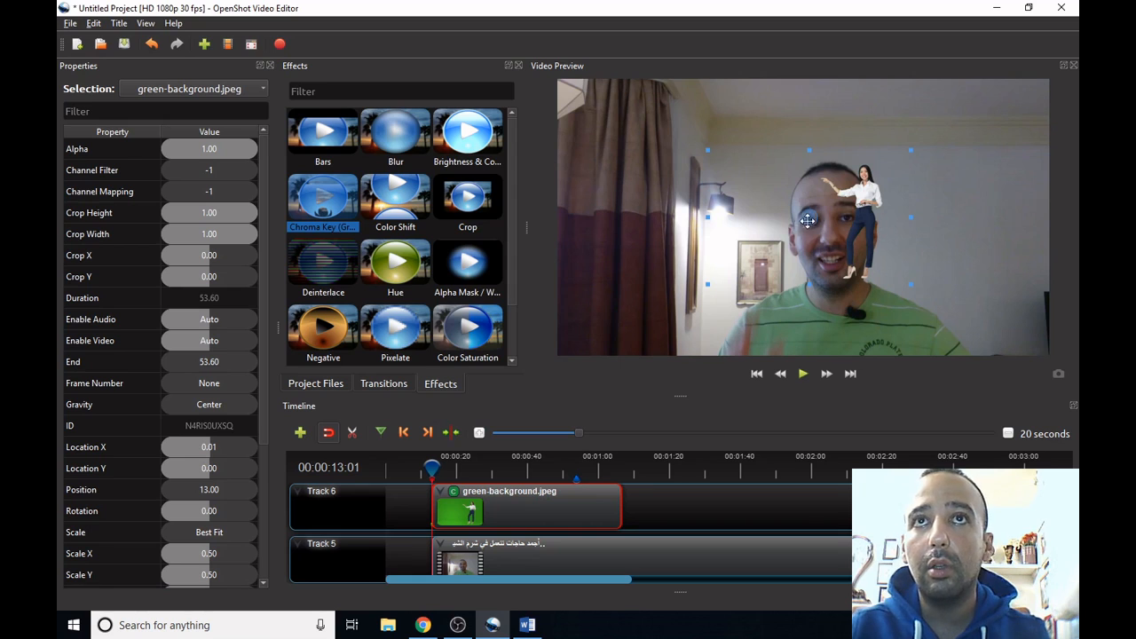
left_click_drag(809, 222, 953, 288)
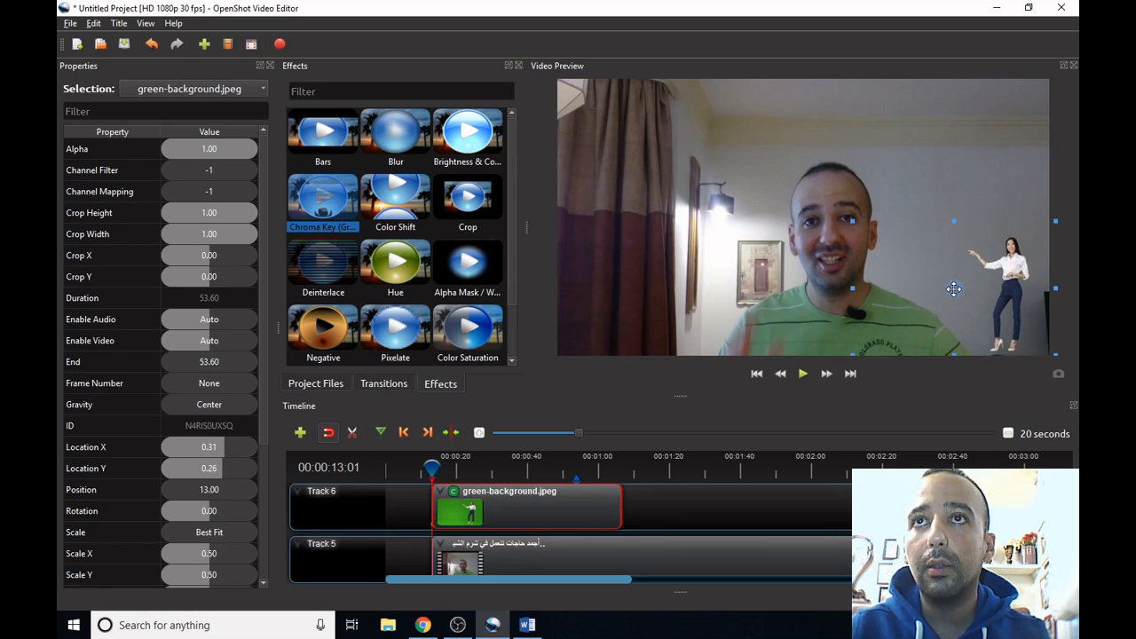
left_click(703, 502)
left_click(803, 374)
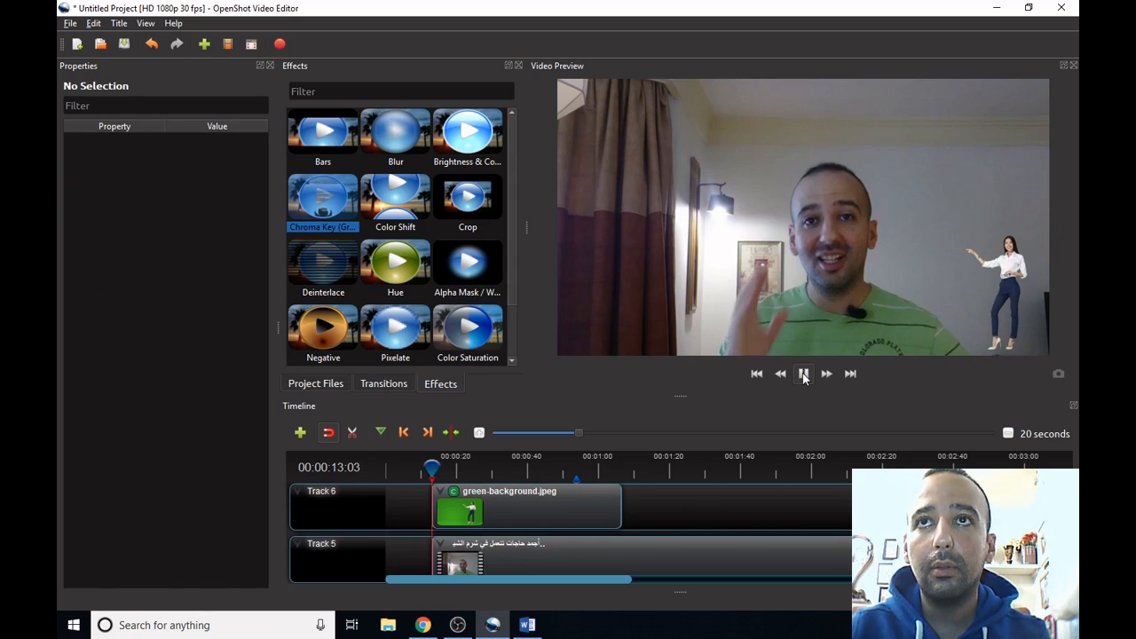